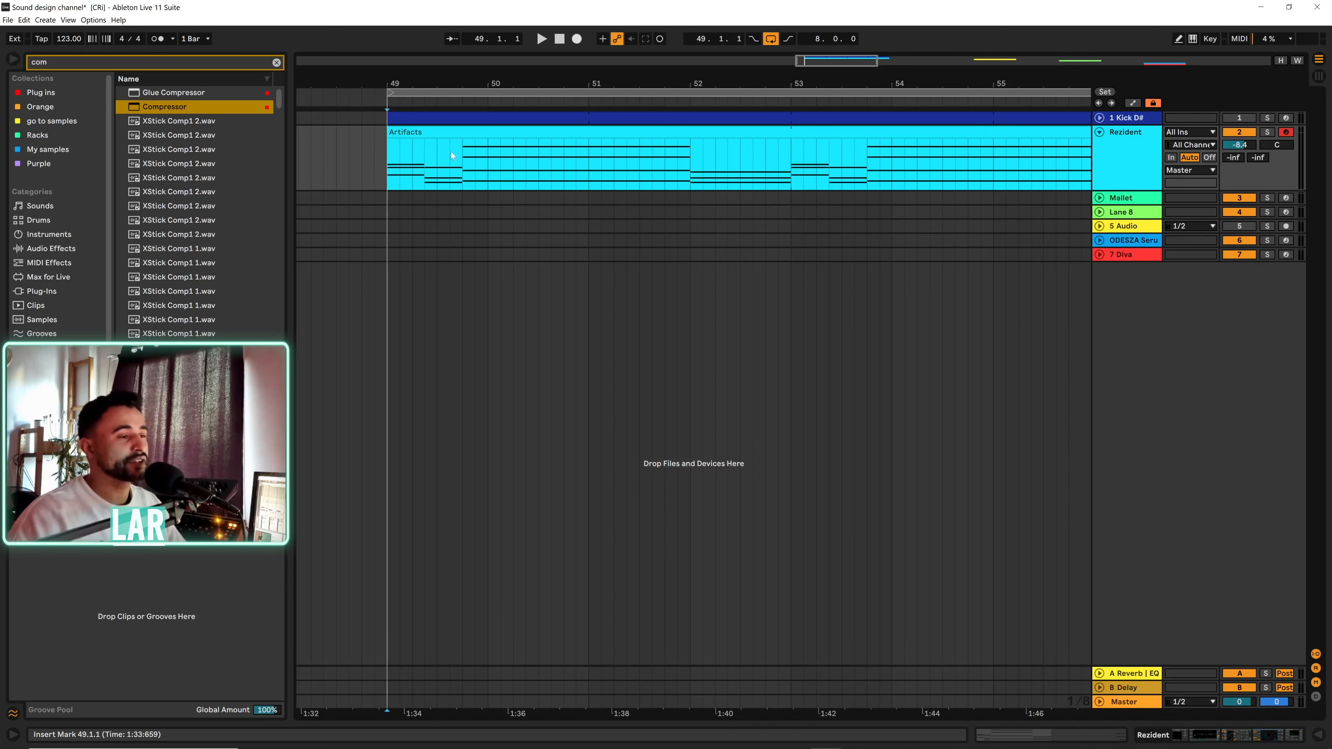
- Play the Rezident track's clip and examine the LEAD - REZIDENT patch in its Serum instrument, closing Serum when done
{"action": "key", "text": "space"}
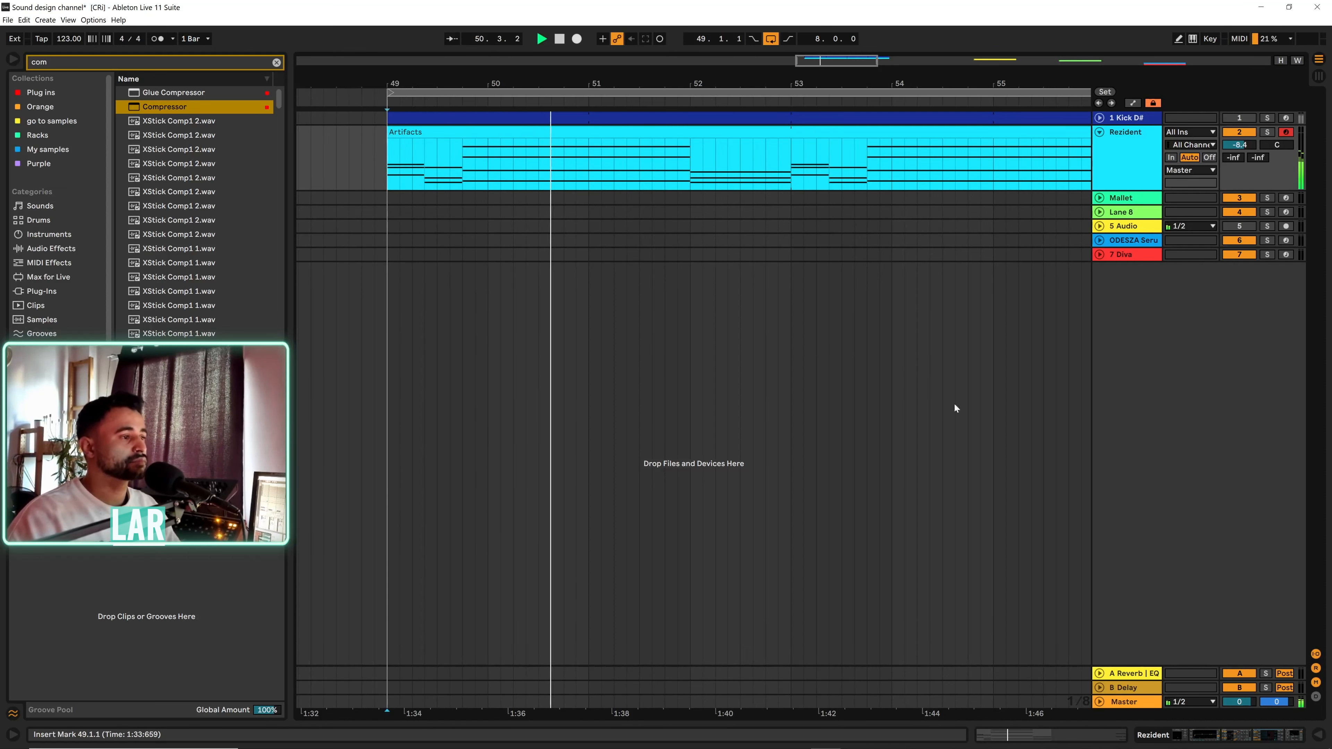
{"action": "left_click", "coordinate": [1259, 743]}
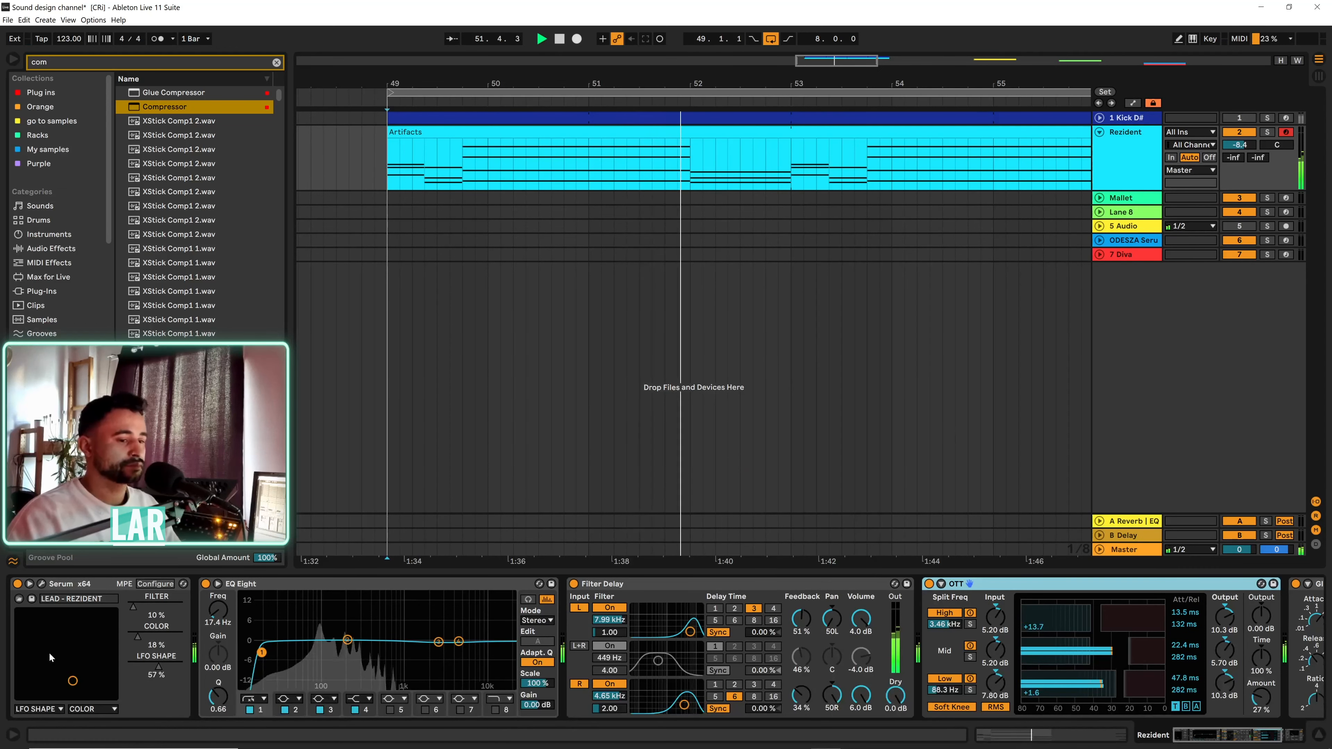
{"action": "left_click", "coordinate": [41, 584]}
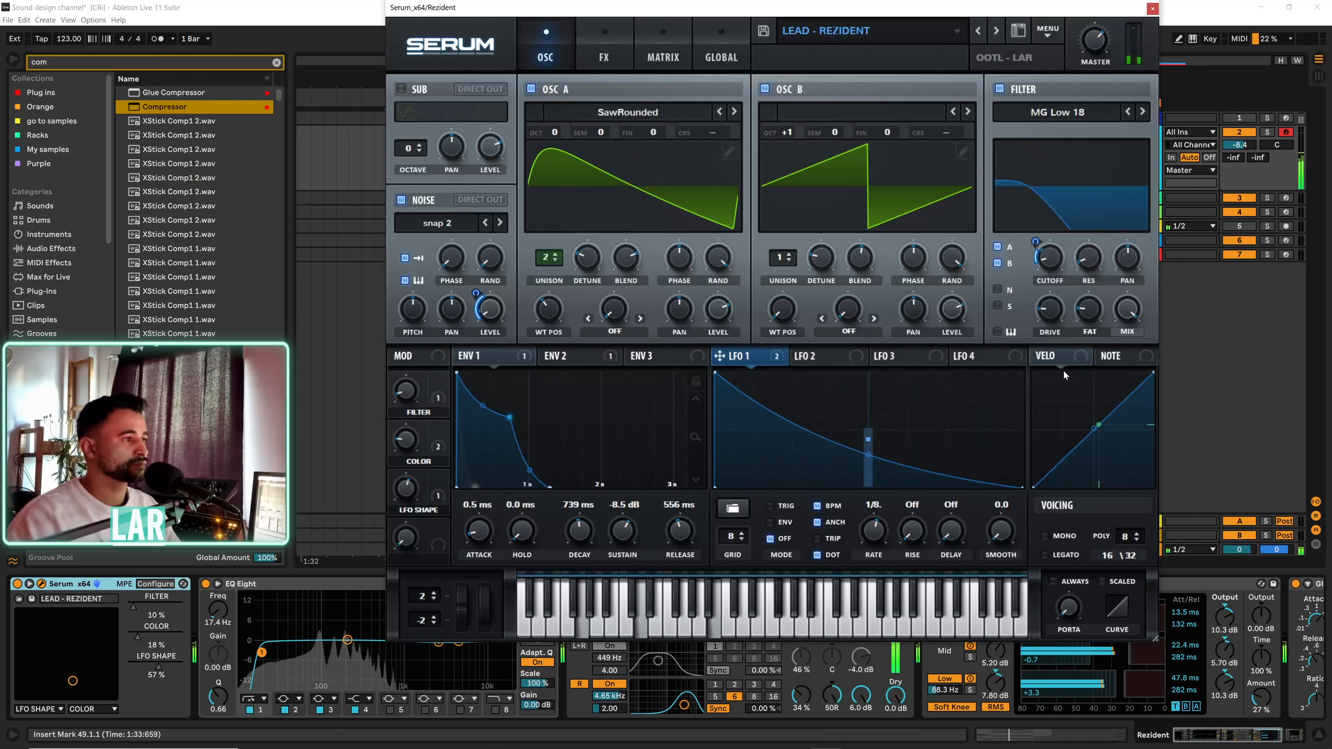
{"action": "left_click", "coordinate": [1153, 10]}
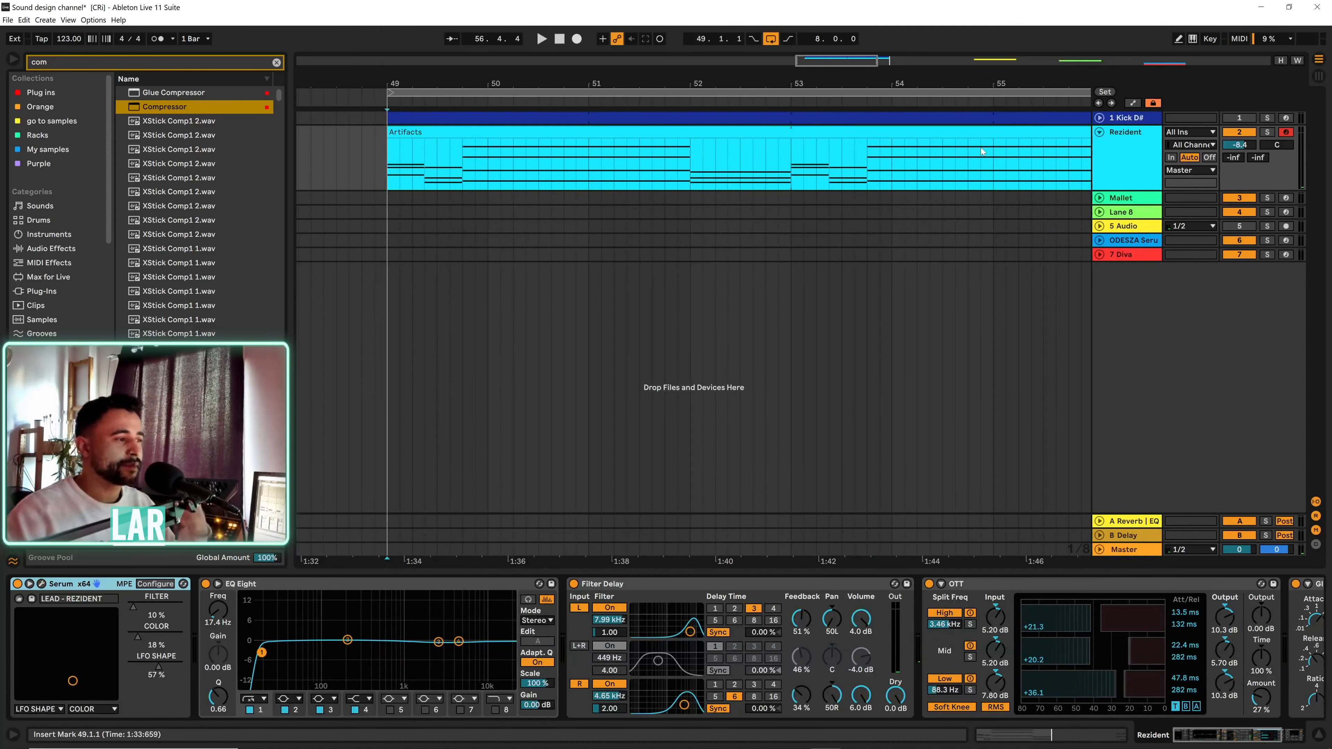
- Inspect the chord notes in the Artifacts clip, and view envelope 2 in the Rezident track's Serum patch
{"action": "double_click", "coordinate": [876, 144]}
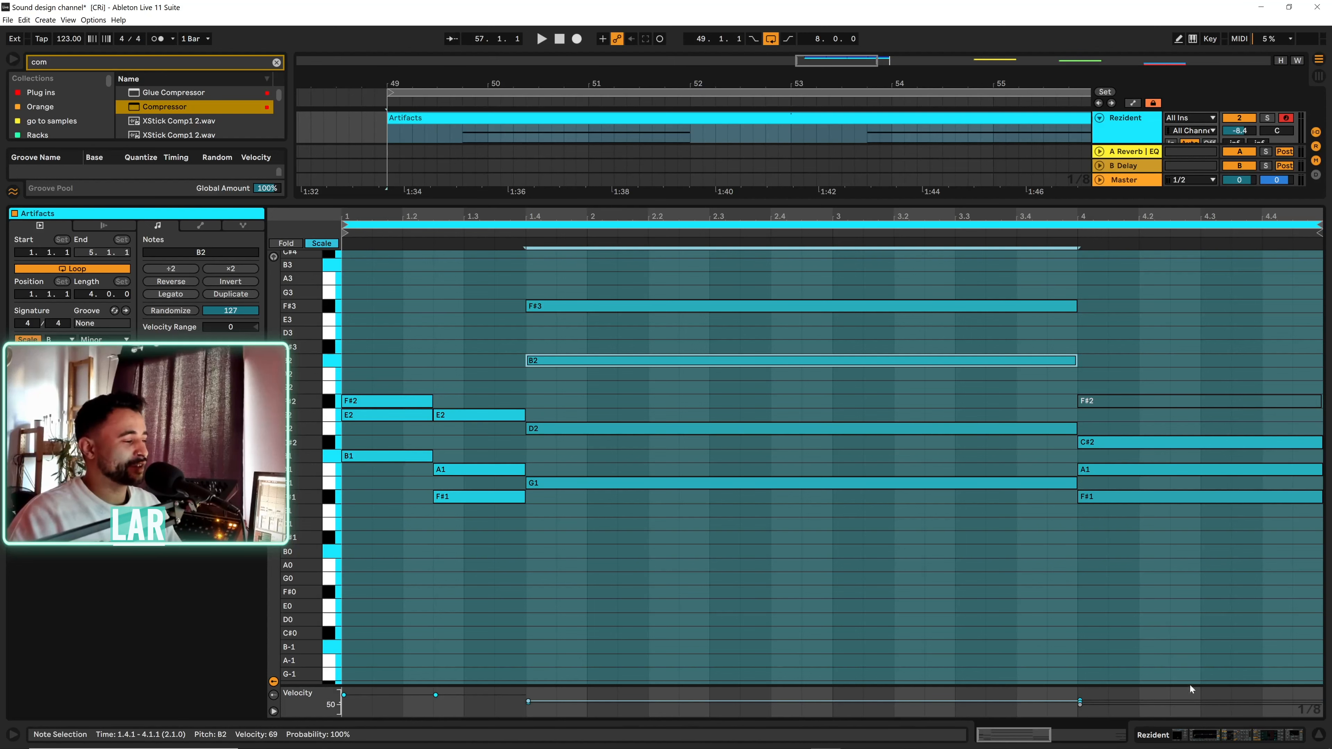
{"action": "left_click", "coordinate": [1220, 737]}
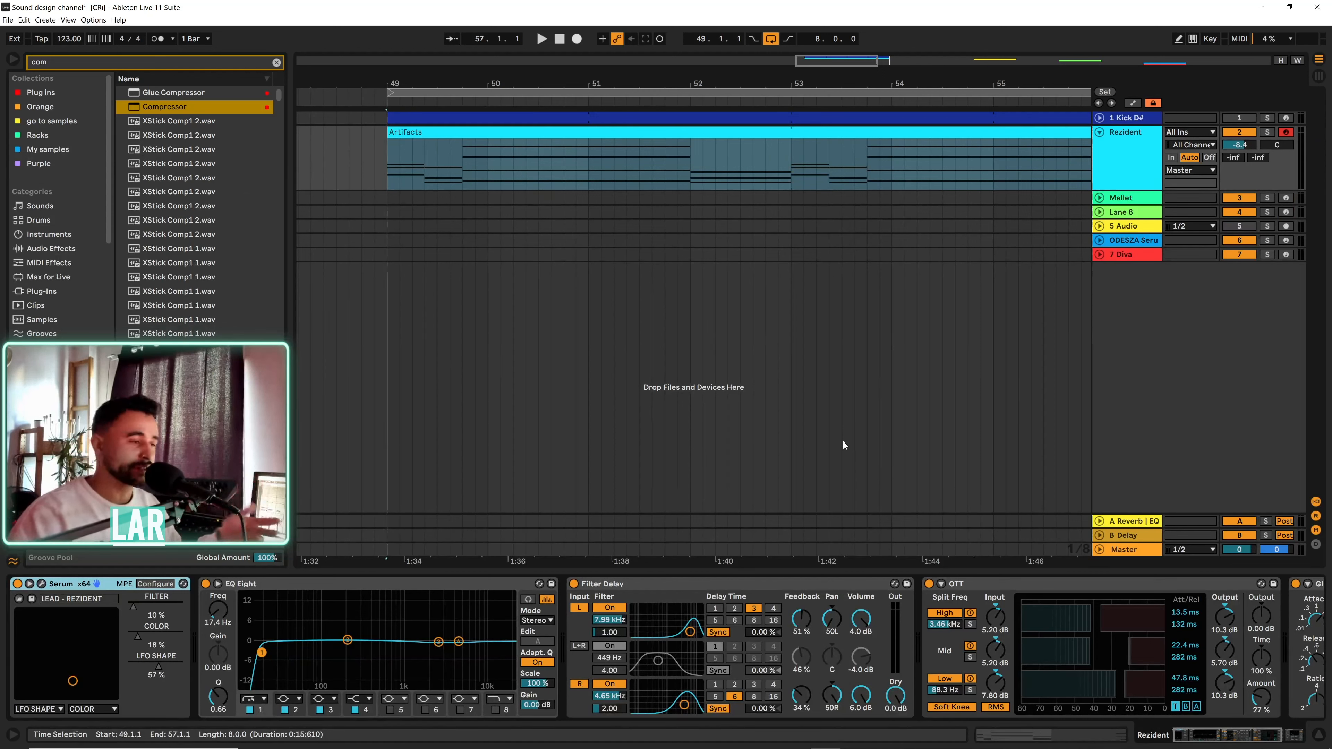
{"action": "left_click", "coordinate": [1120, 172]}
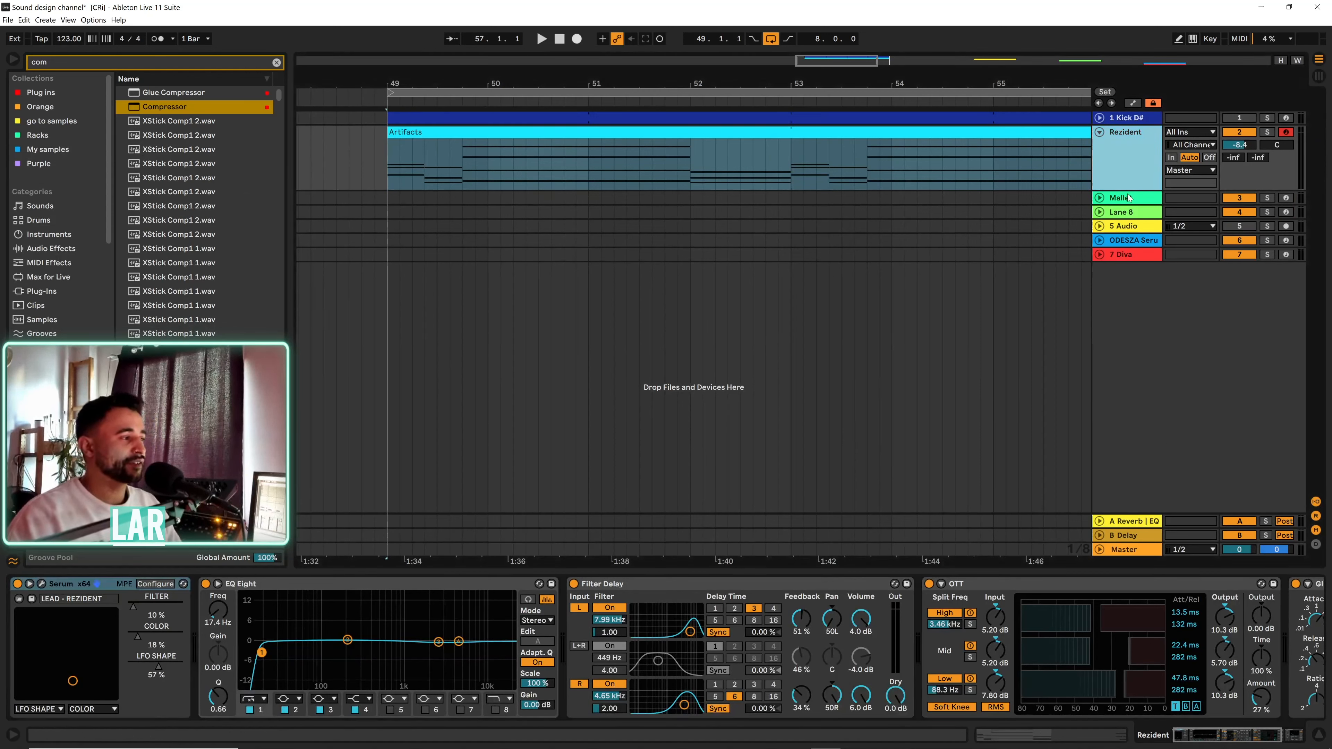
{"action": "left_click", "coordinate": [42, 584]}
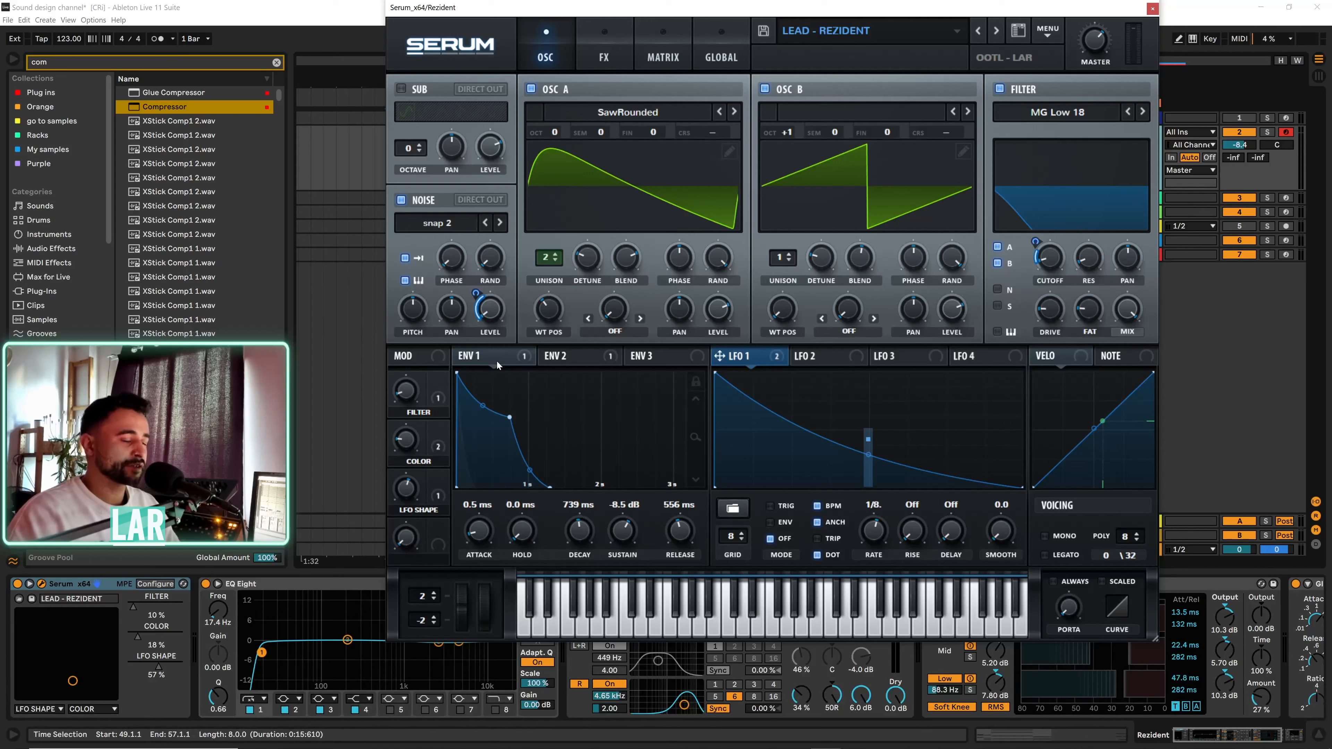
{"action": "left_click", "coordinate": [569, 356]}
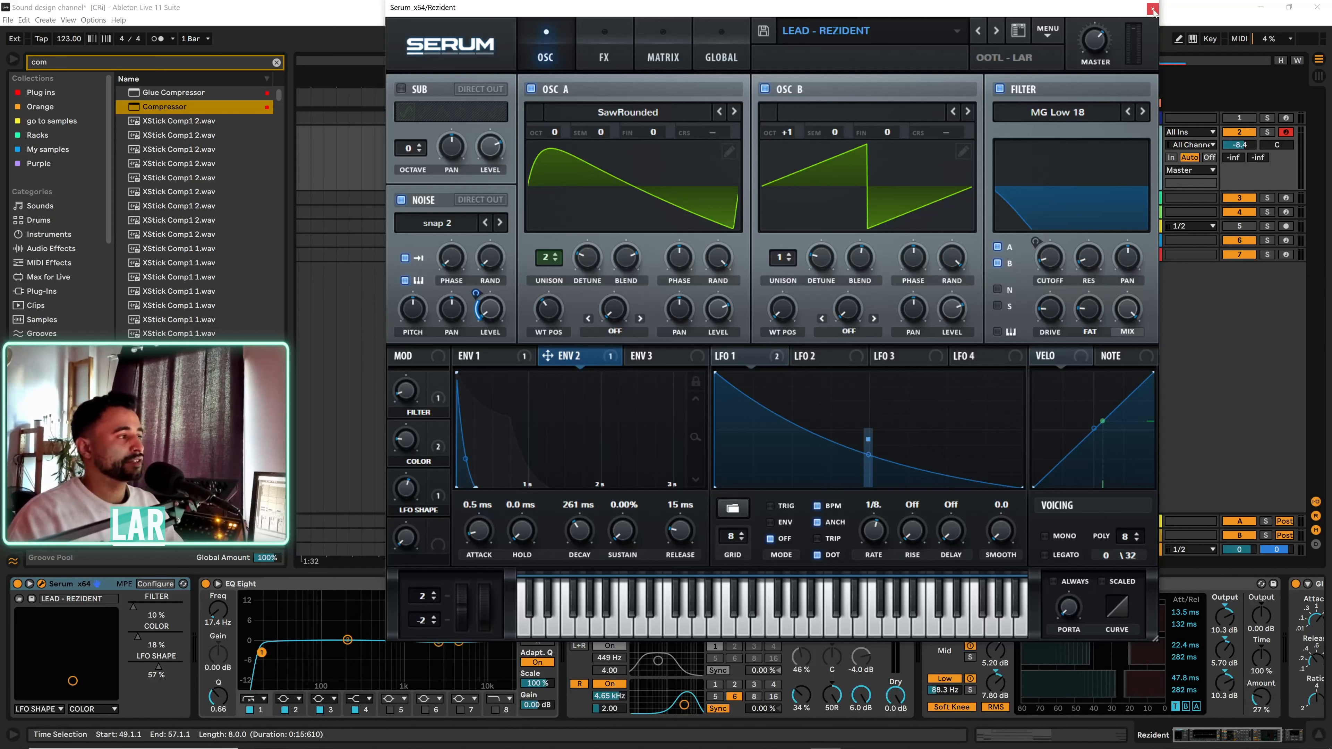
- Load the user preset Lead - Island from the PML Innerbloom pack into the Rezident track's Serum
{"action": "left_click", "coordinate": [900, 37]}
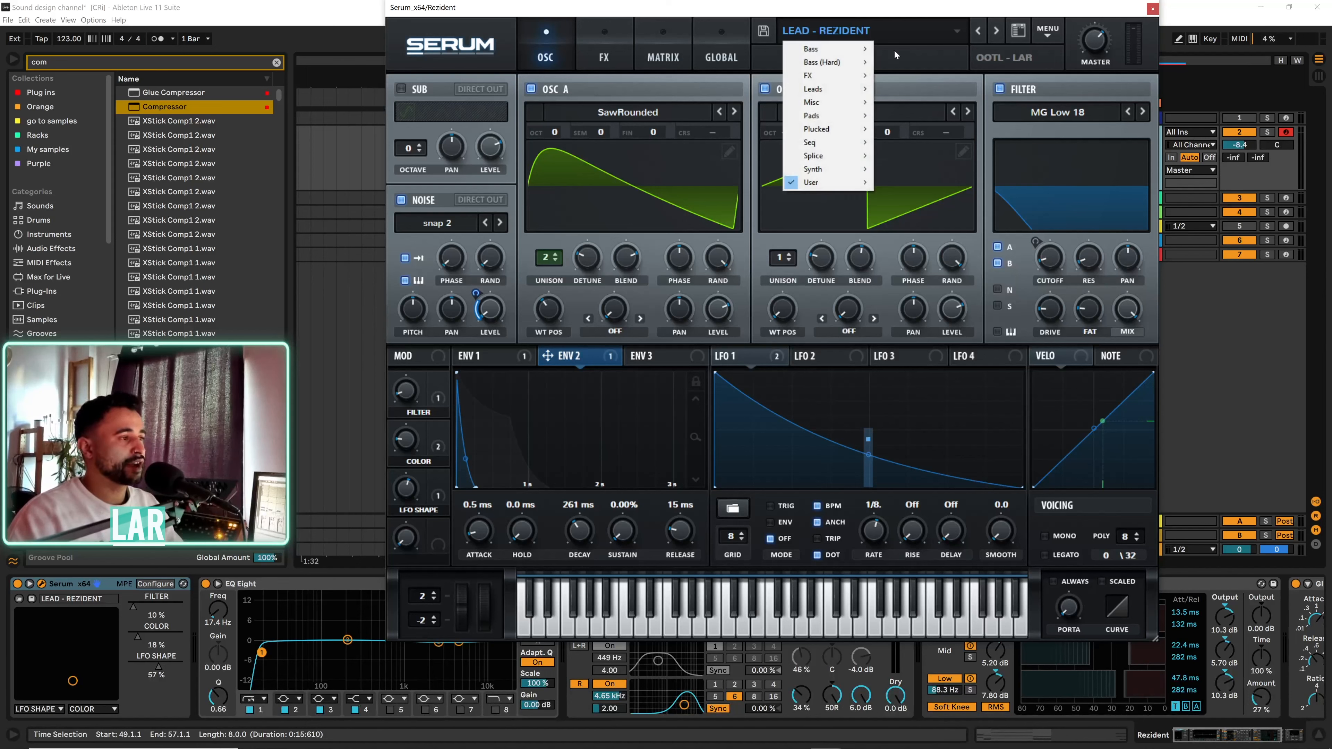
{"action": "mouse_move", "coordinate": [840, 184]}
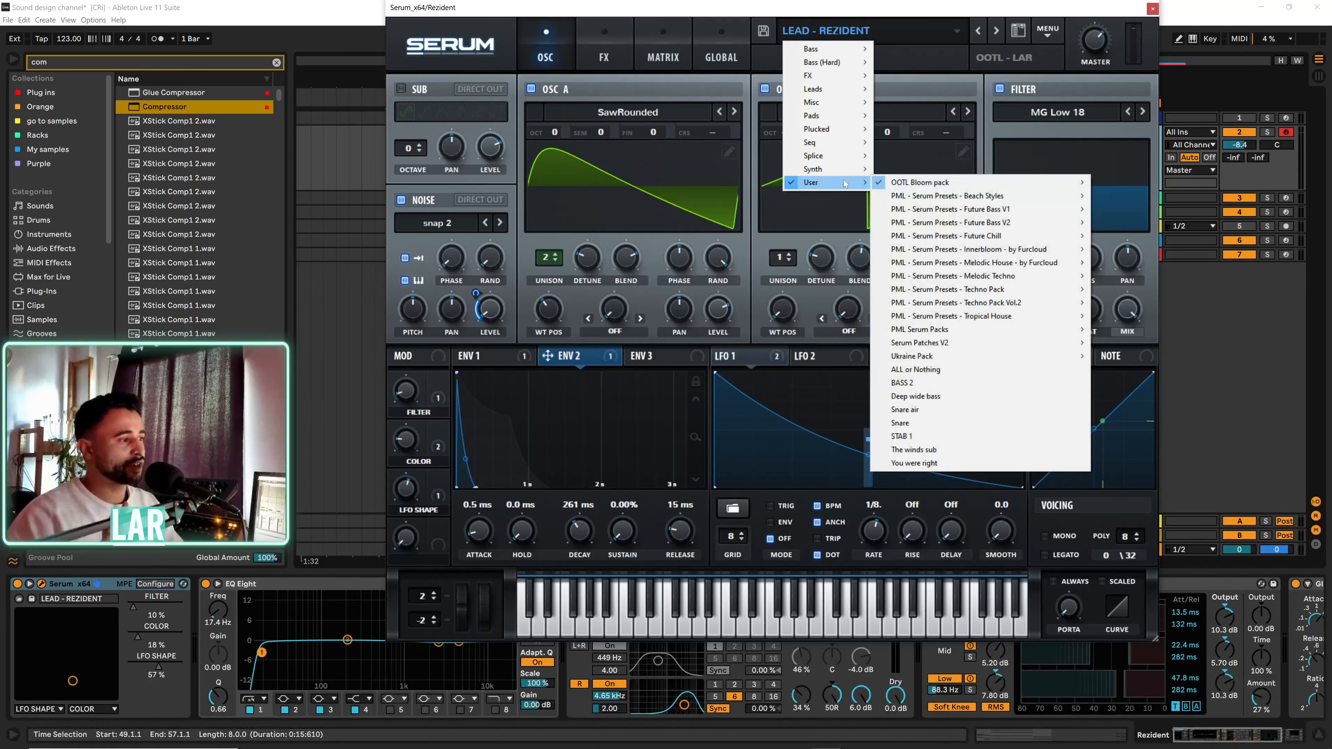
{"action": "mouse_move", "coordinate": [1003, 257]}
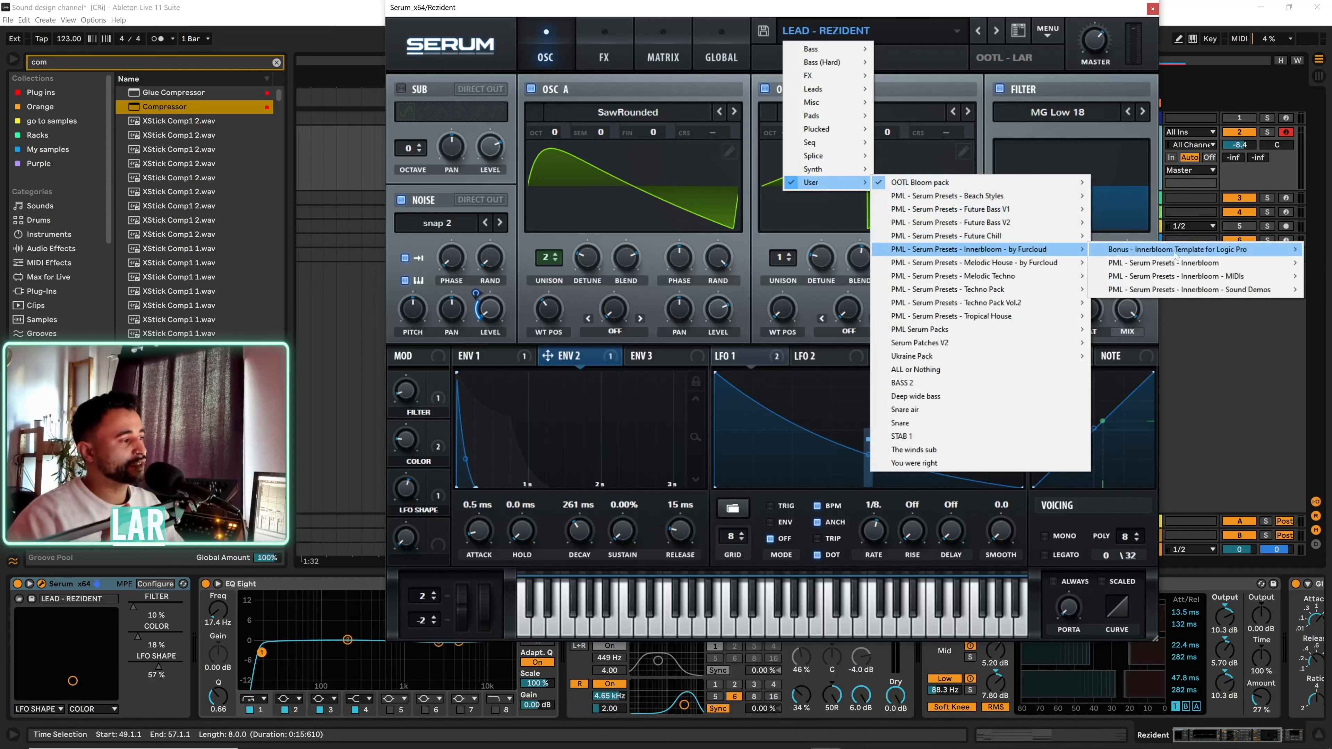
{"action": "mouse_move", "coordinate": [1198, 265]}
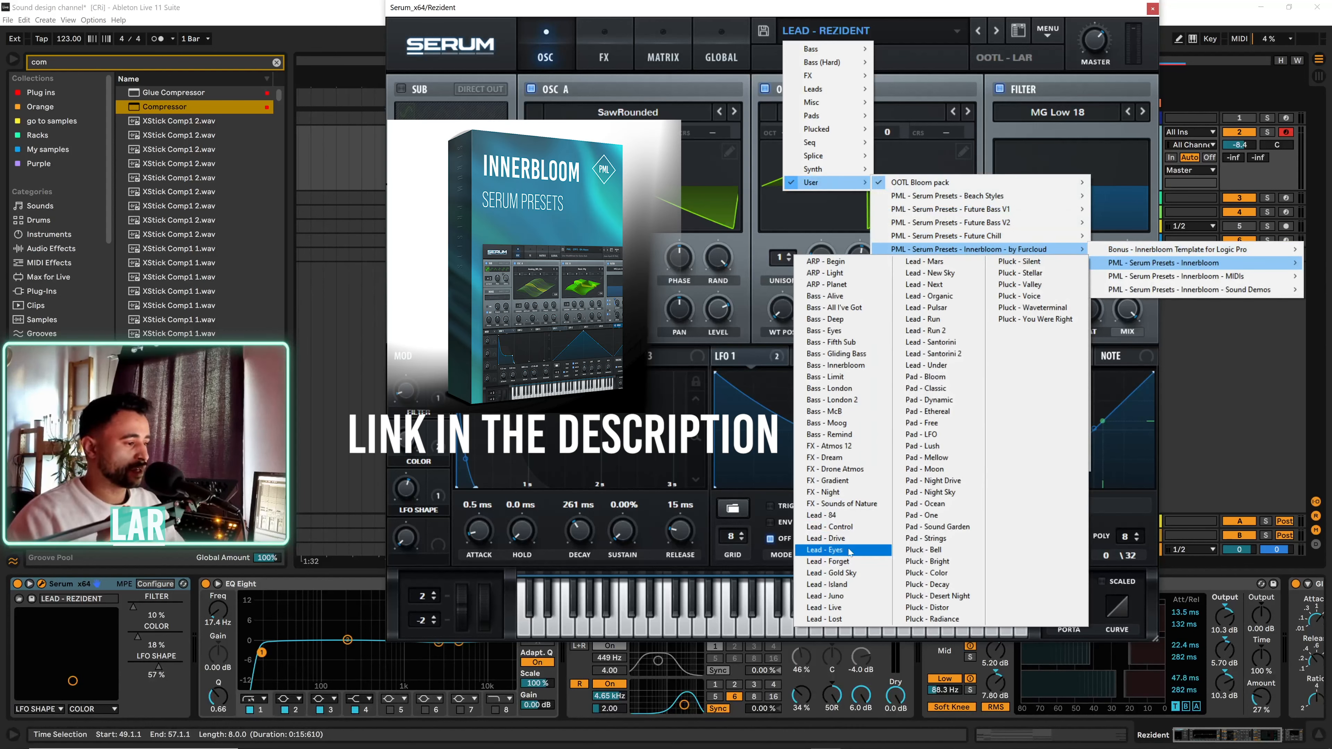
{"action": "left_click", "coordinate": [826, 584]}
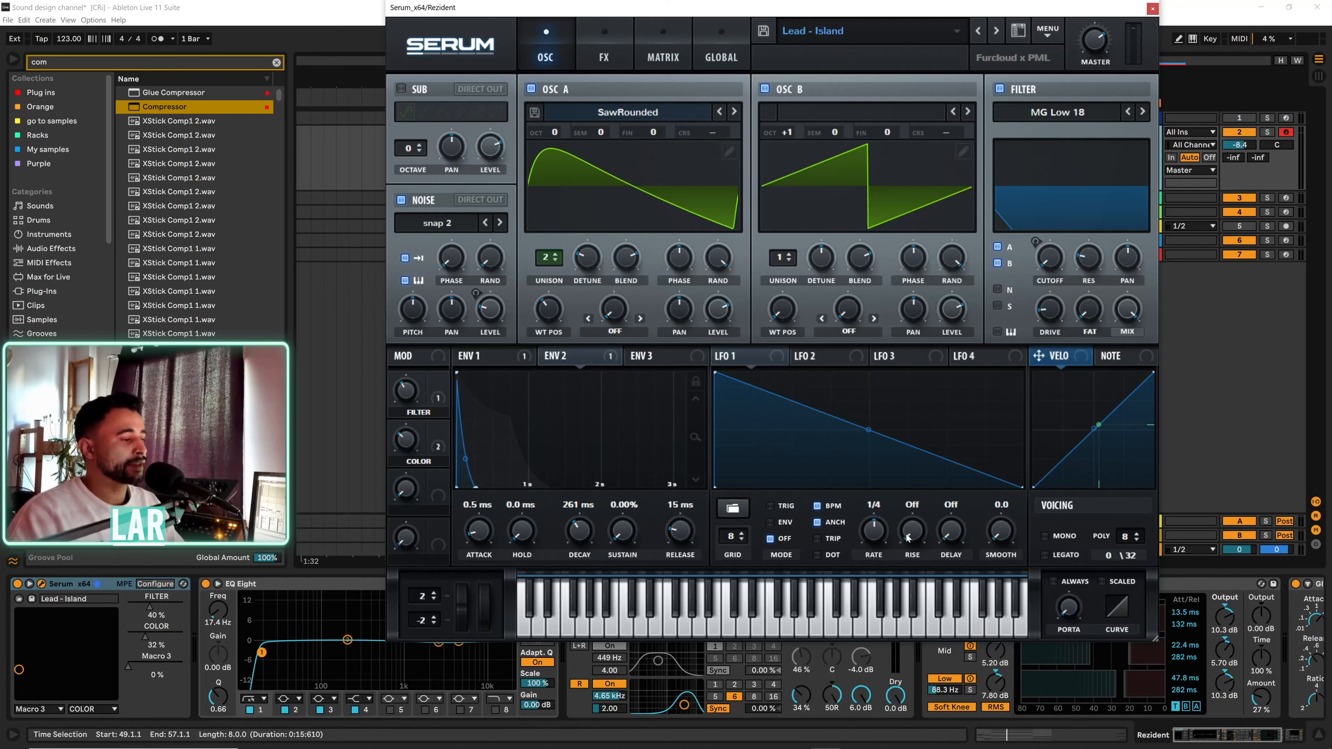
- Set LFO 1 to a dotted 1/8 rate and assign it to the filter cutoff
{"action": "left_click", "coordinate": [818, 555]}
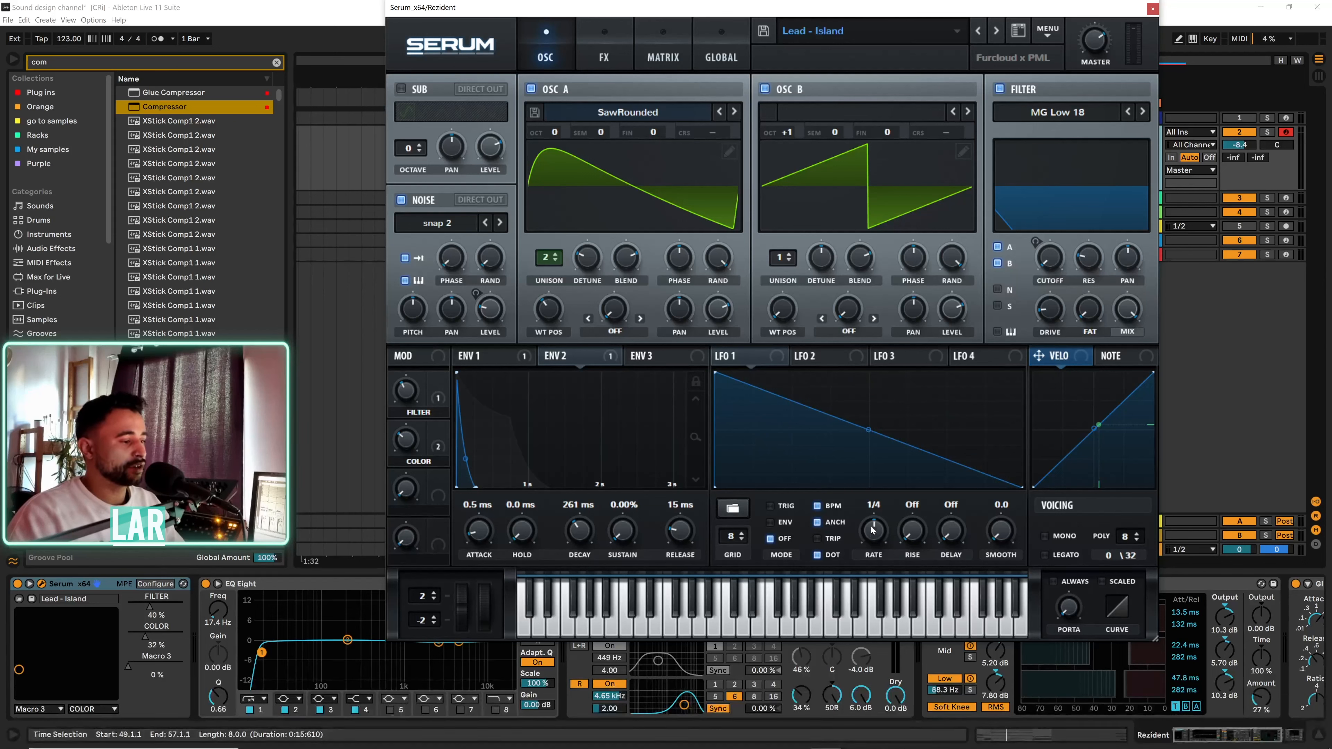
{"action": "left_click_drag", "start_coordinate": [873, 530], "coordinate": [873, 523]}
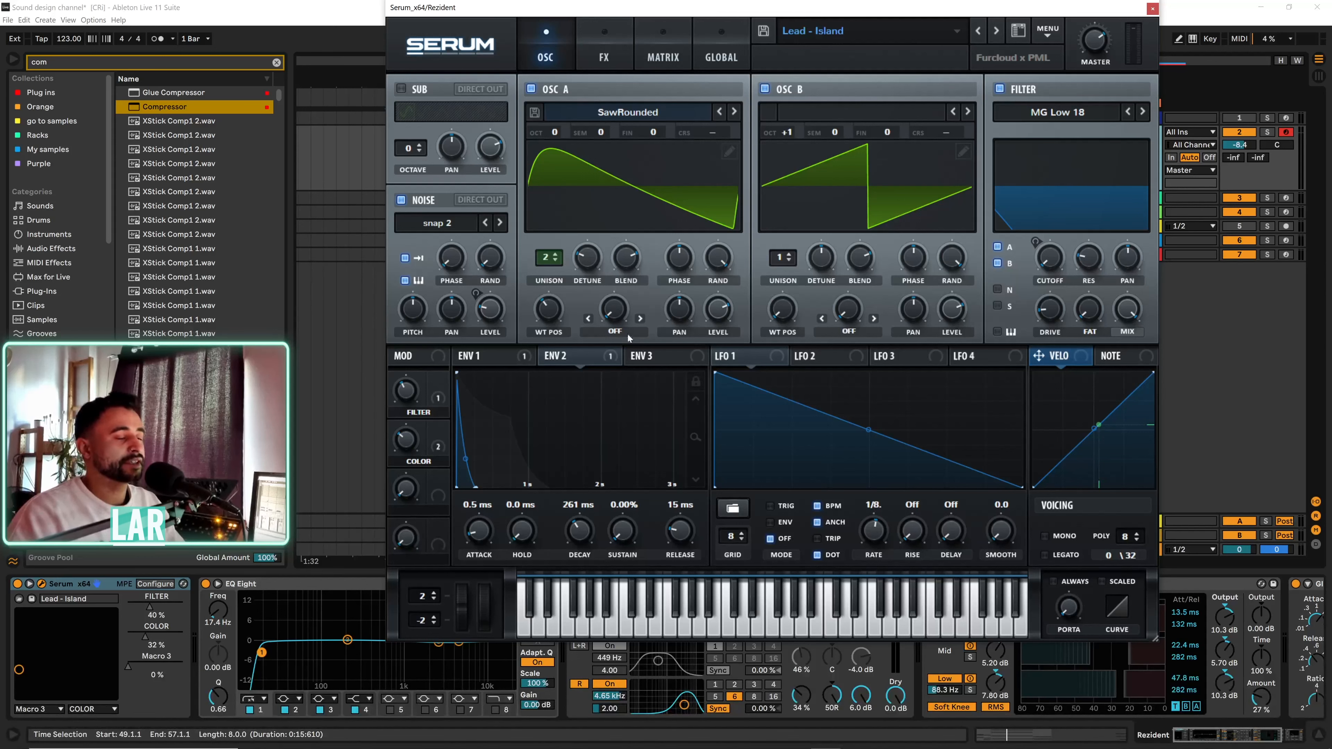
{"action": "left_click_drag", "start_coordinate": [736, 360], "coordinate": [1034, 282]}
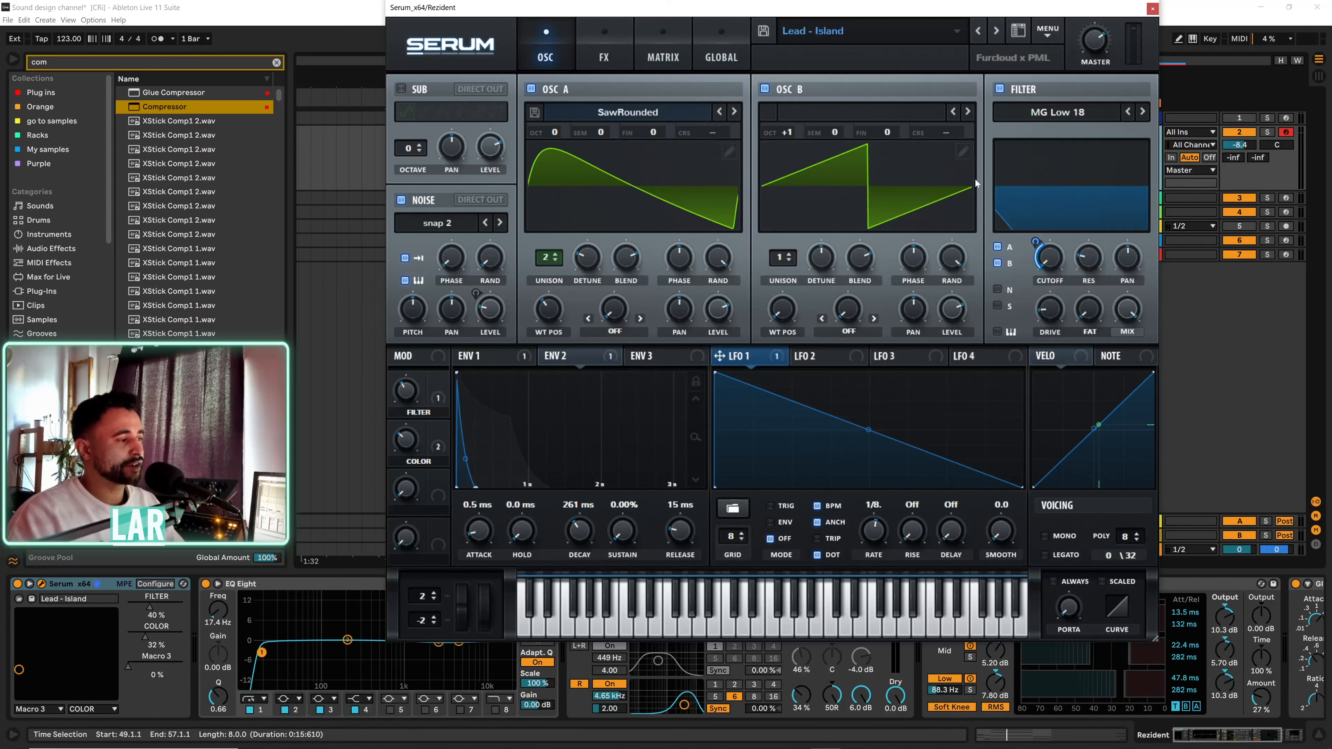
- Lower the Filter macro to 0% and adjust the LFO 1 modulation amount on the cutoff, closing Serum when done
{"action": "left_click_drag", "start_coordinate": [407, 392], "coordinate": [415, 458]}
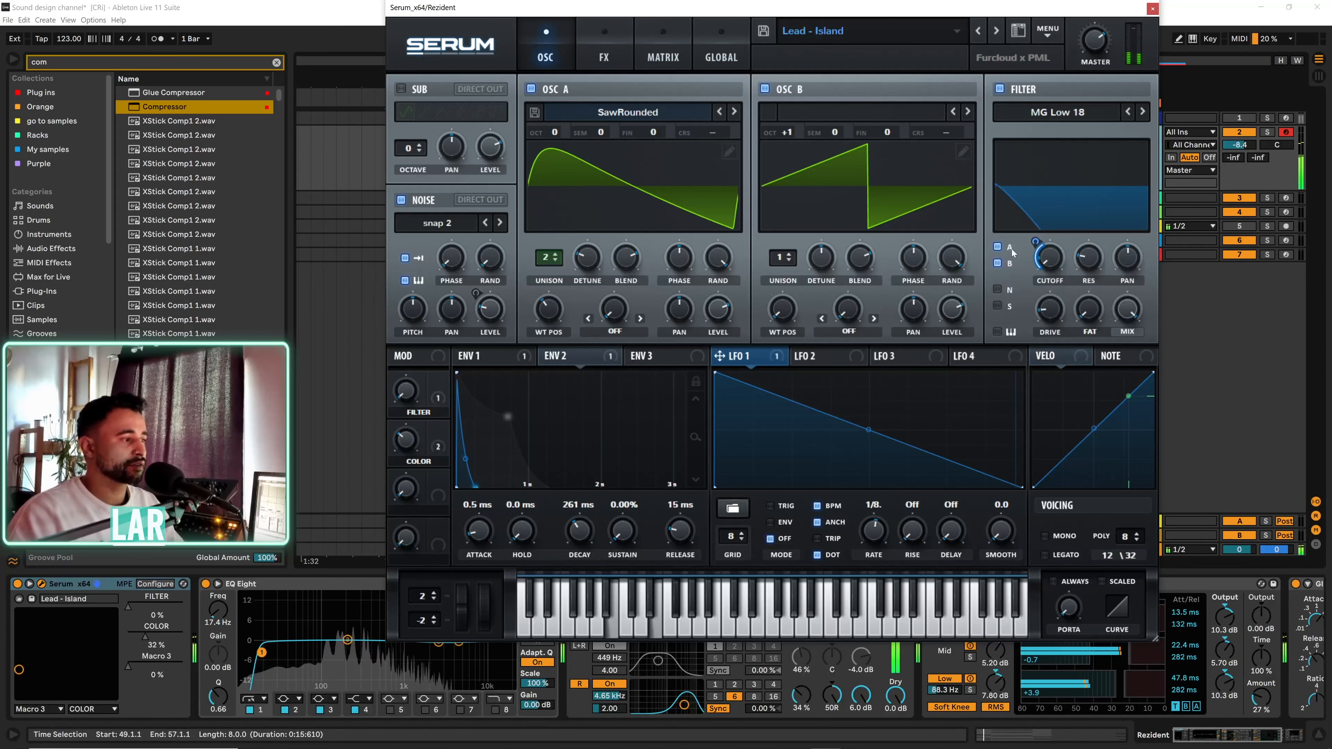
{"action": "left_click_drag", "start_coordinate": [1035, 242], "coordinate": [1035, 243]}
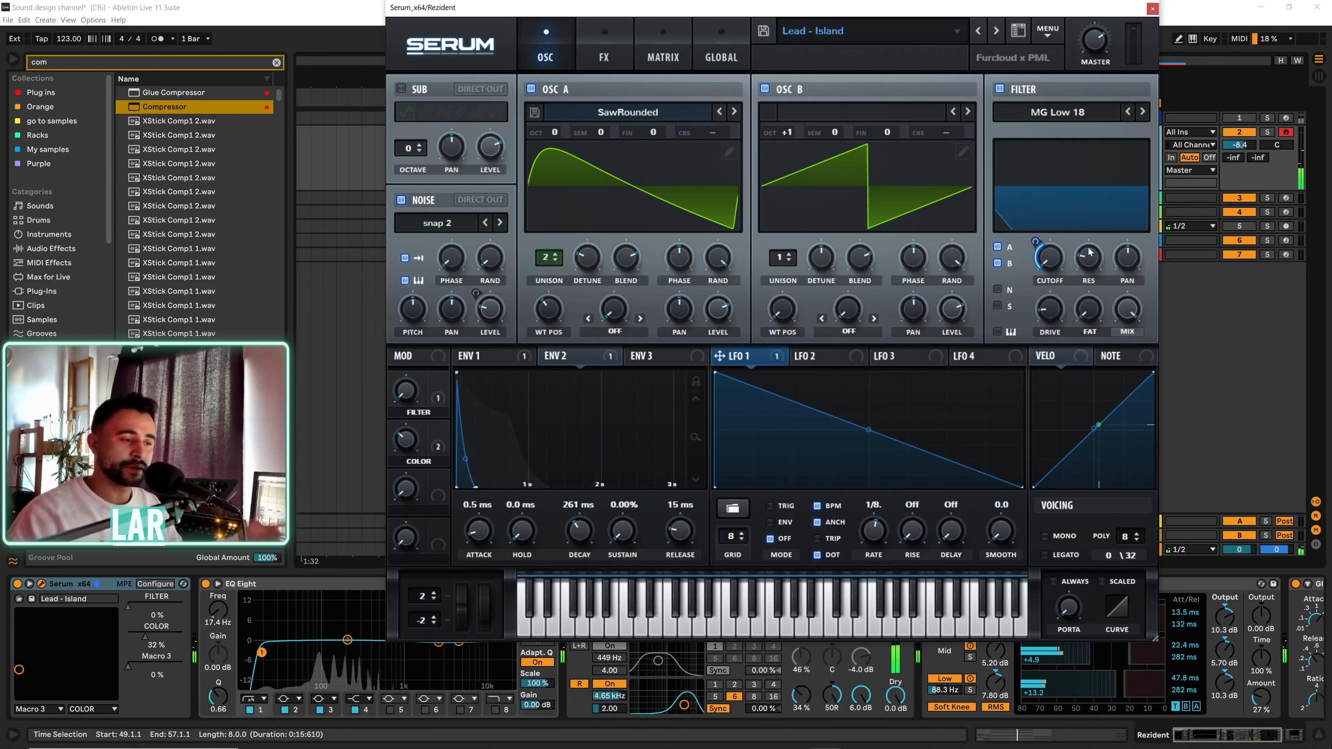
{"action": "left_click", "coordinate": [613, 60]}
{"action": "left_click", "coordinate": [1152, 8]}
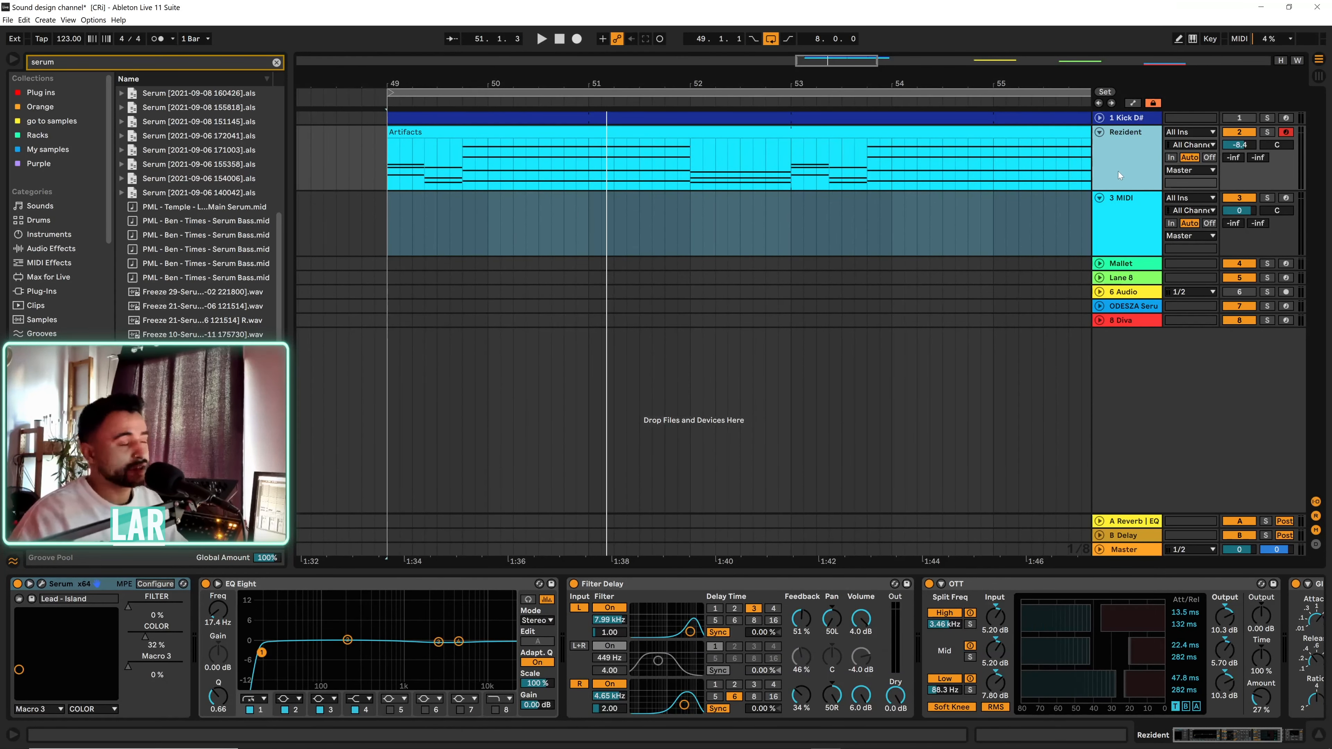
- Load Serum onto the empty 3 MIDI track and delete its EQ Eight, Glue Compressor, Auto Filter and Utility
{"action": "left_click", "coordinate": [1128, 228]}
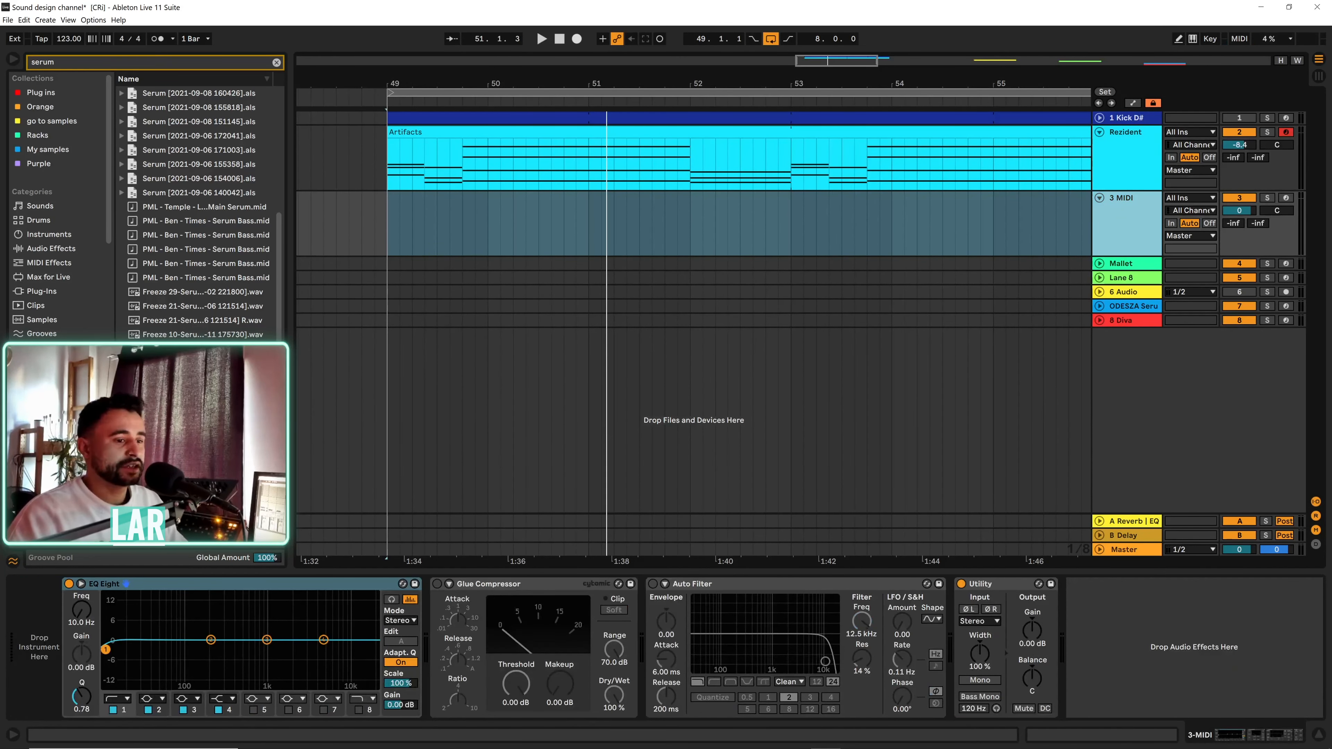
{"action": "double_click", "coordinate": [184, 499]}
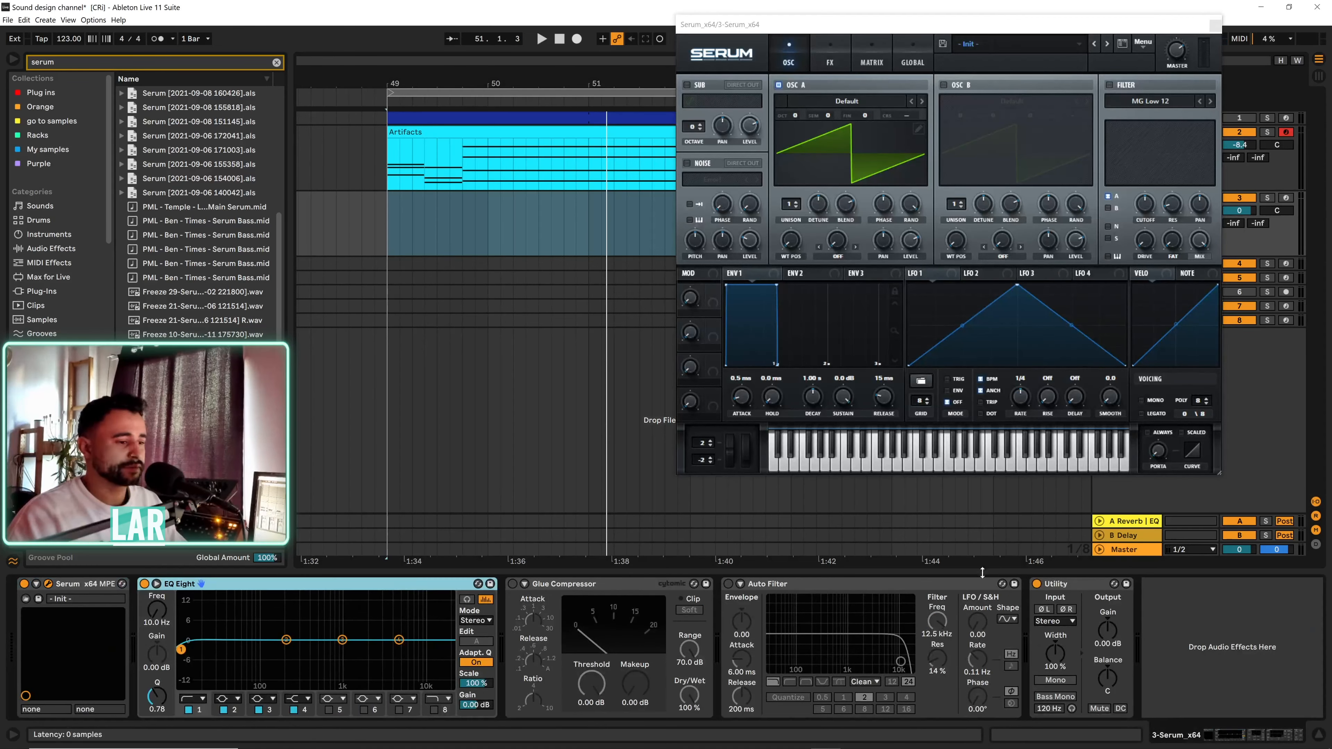
{"action": "left_click", "coordinate": [1084, 581], "text": "shift"}
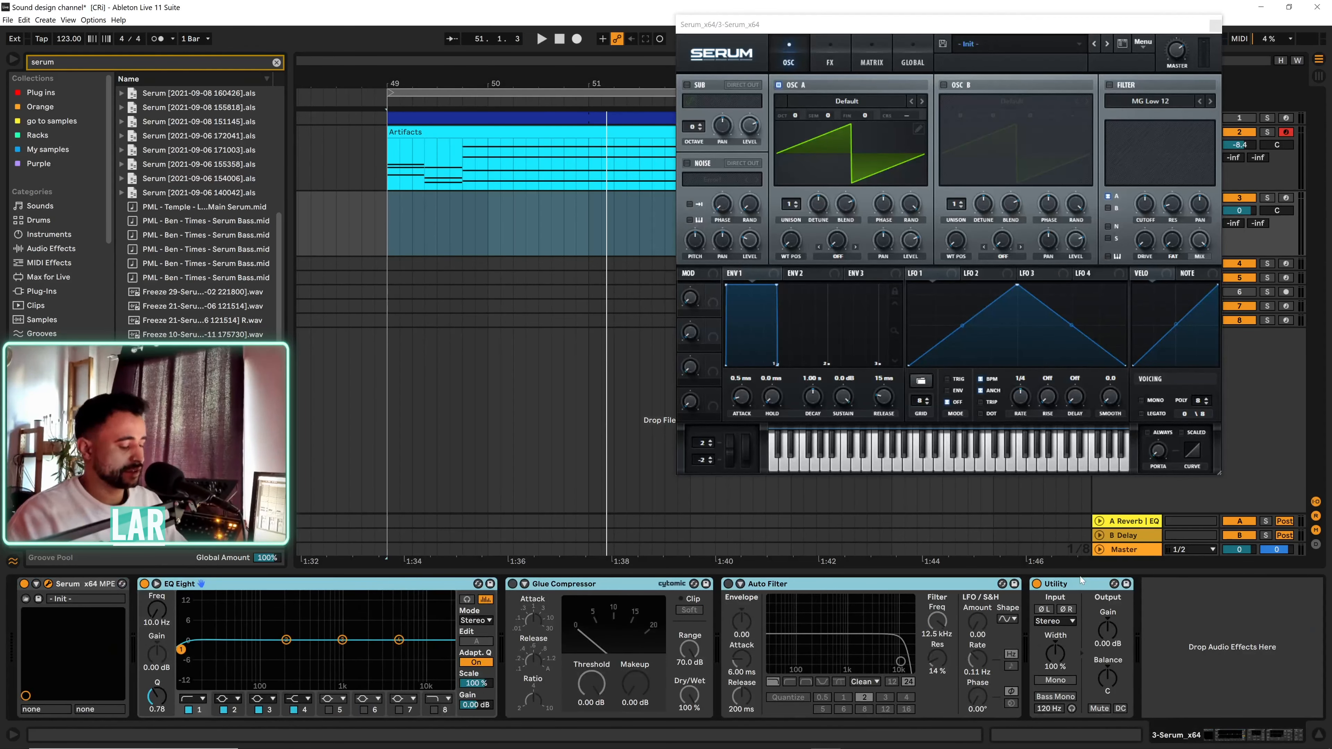
{"action": "key", "text": "Delete"}
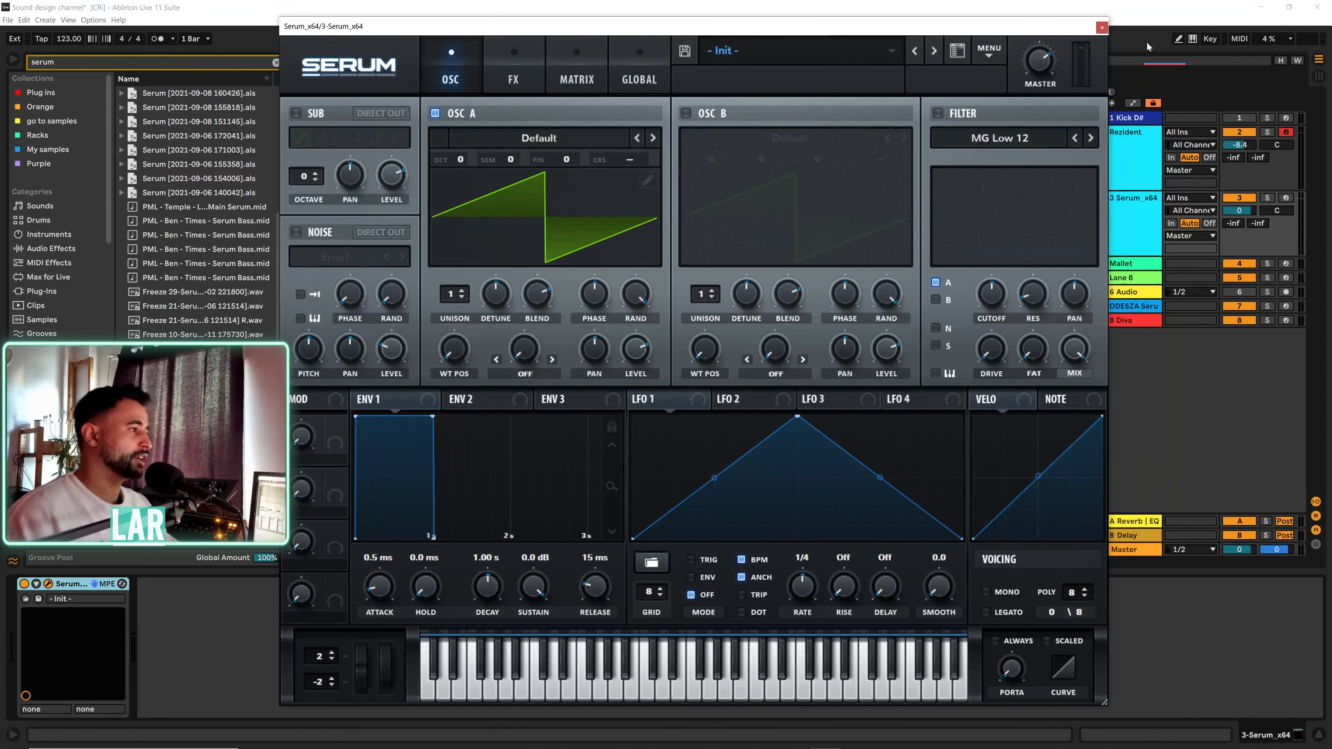
- Copy the Artifacts clip from the Rezident track onto the new Serum track at bar 49
{"action": "left_click", "coordinate": [1102, 27]}
{"action": "left_click_drag", "start_coordinate": [641, 170], "coordinate": [665, 217]}
{"action": "left_click", "coordinate": [1137, 236]}
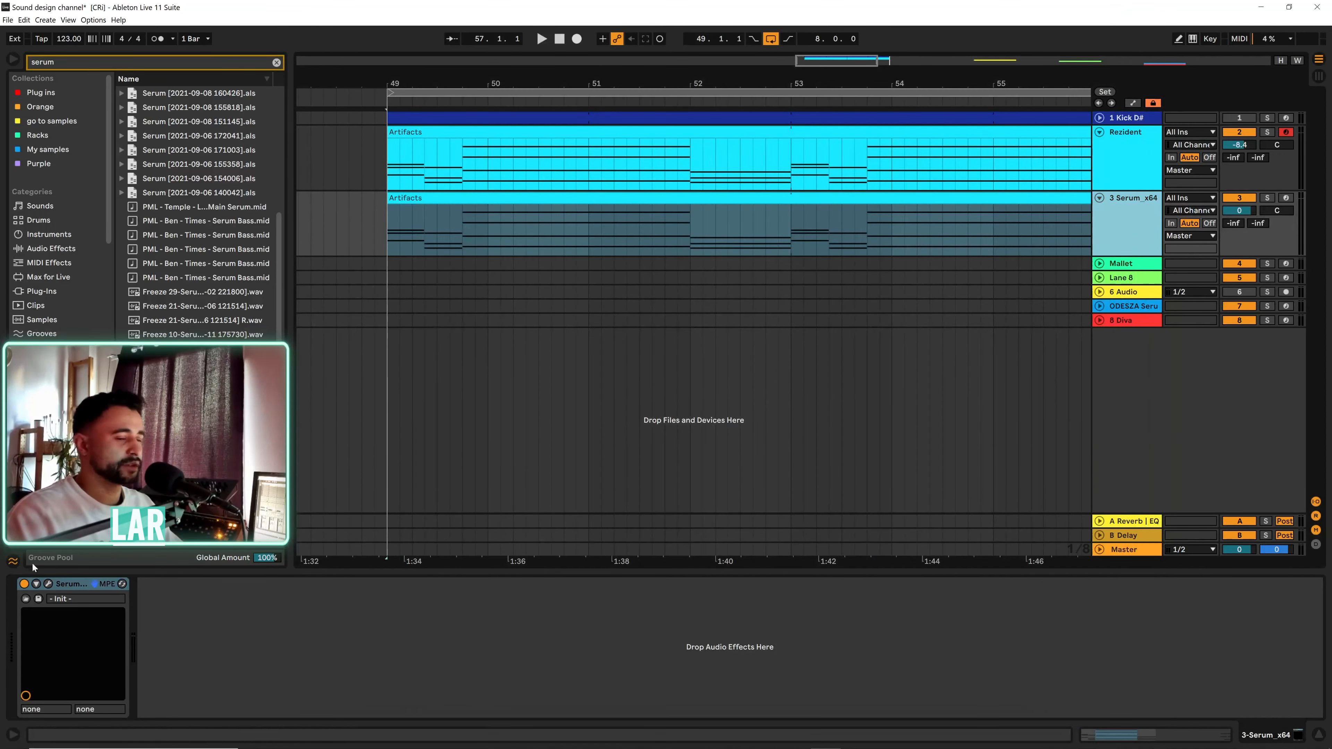
- Enable Serum's oscillator B and set oscillator A to the Analog SawRounded wavetable with a raised wavetable position and 2 unison voices
{"action": "left_click", "coordinate": [48, 583]}
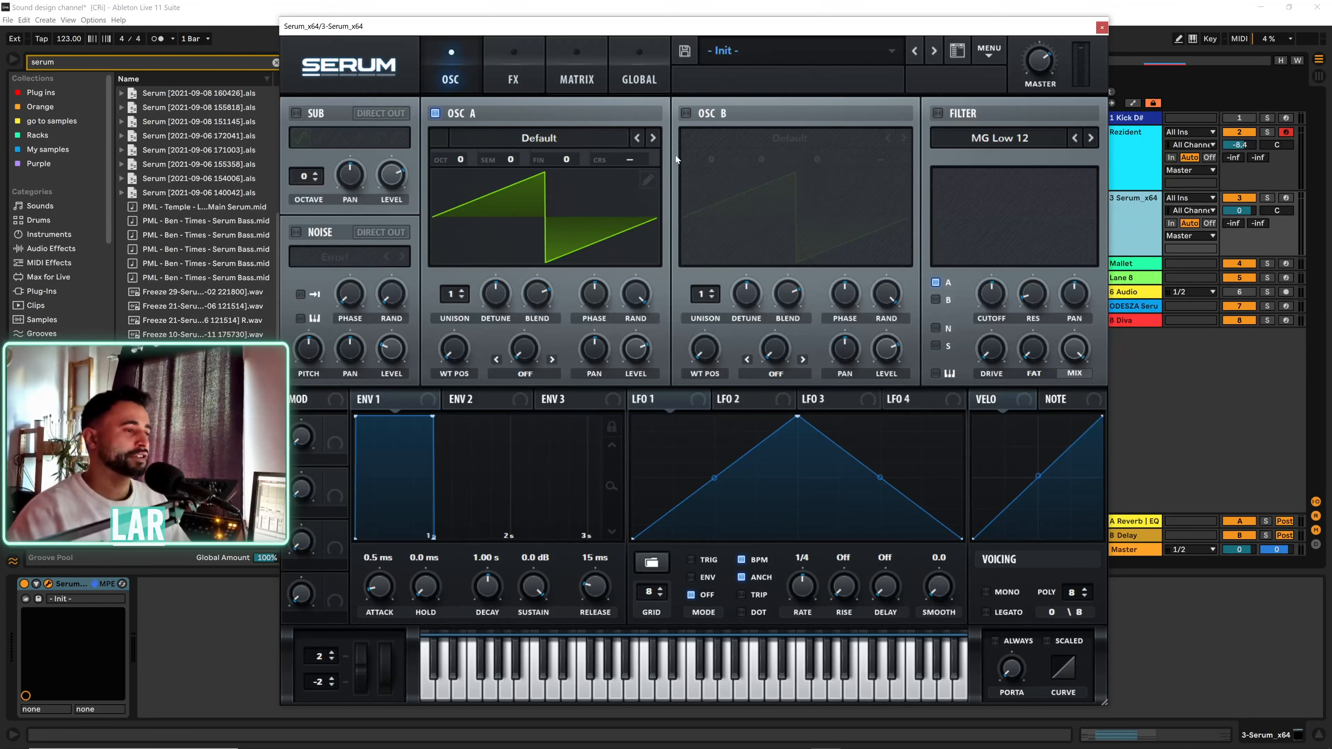
{"action": "left_click", "coordinate": [686, 113]}
{"action": "left_click", "coordinate": [526, 139]}
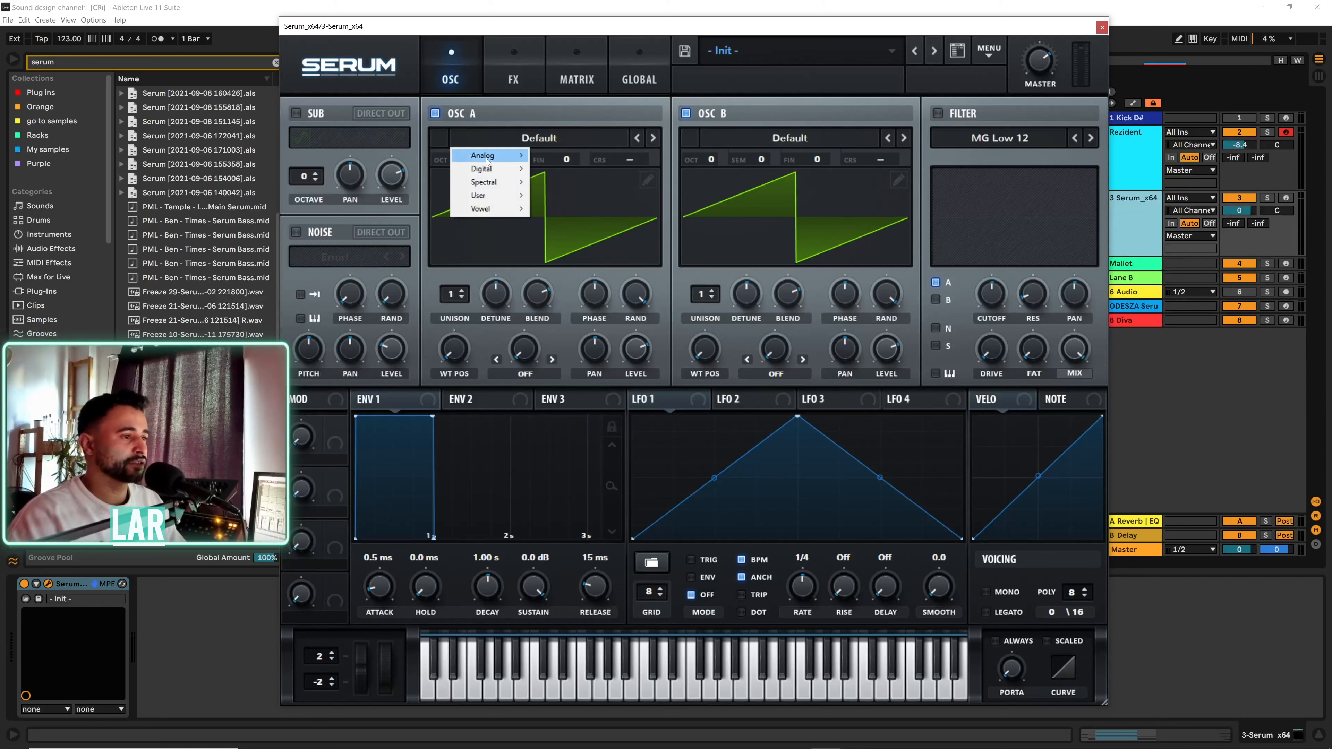
{"action": "mouse_move", "coordinate": [498, 156]}
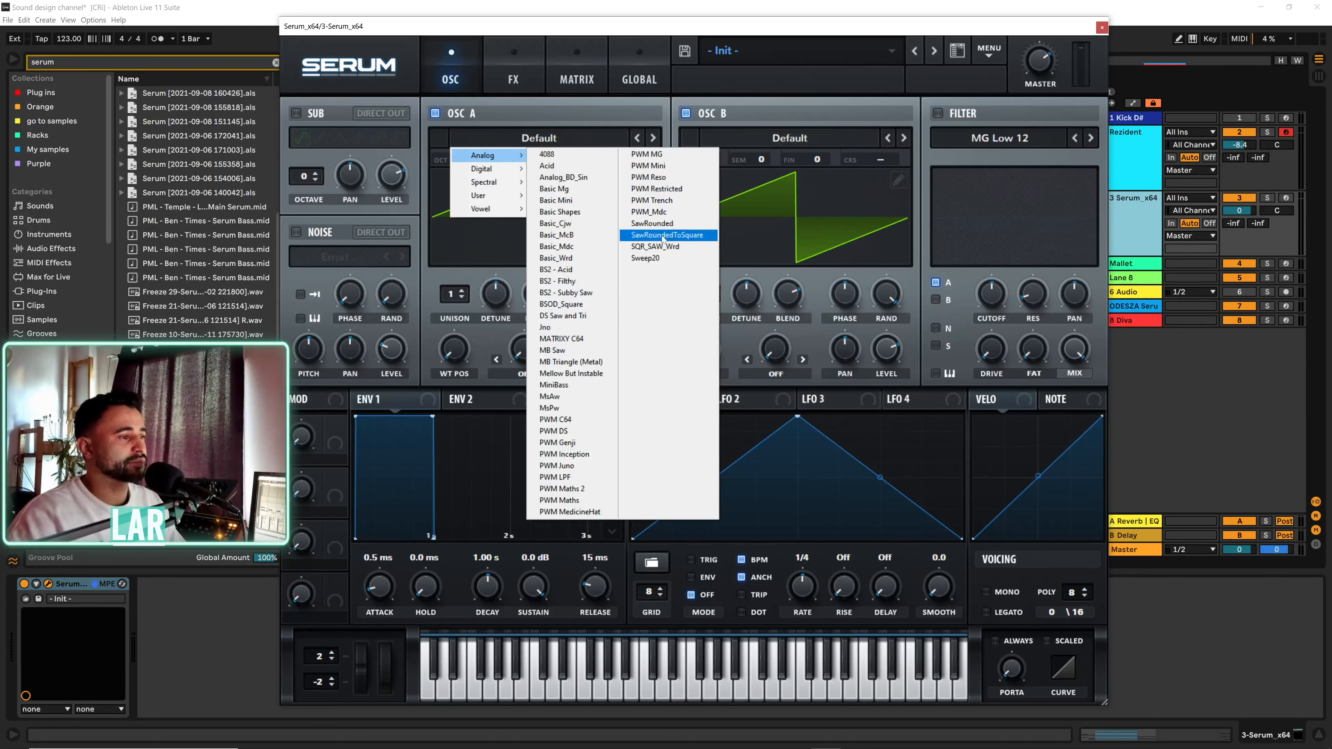
{"action": "left_click", "coordinate": [652, 223]}
{"action": "left_click_drag", "start_coordinate": [458, 364], "coordinate": [449, 318]}
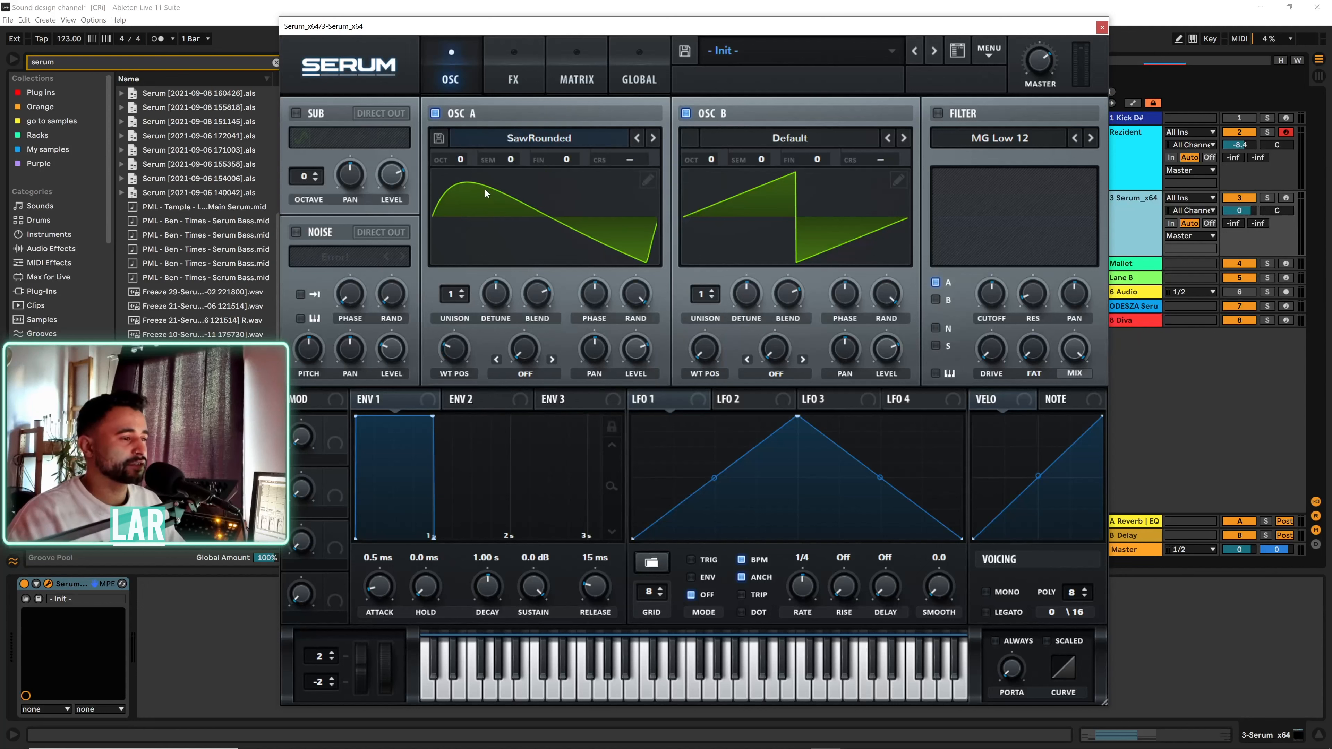
{"action": "left_click", "coordinate": [463, 291]}
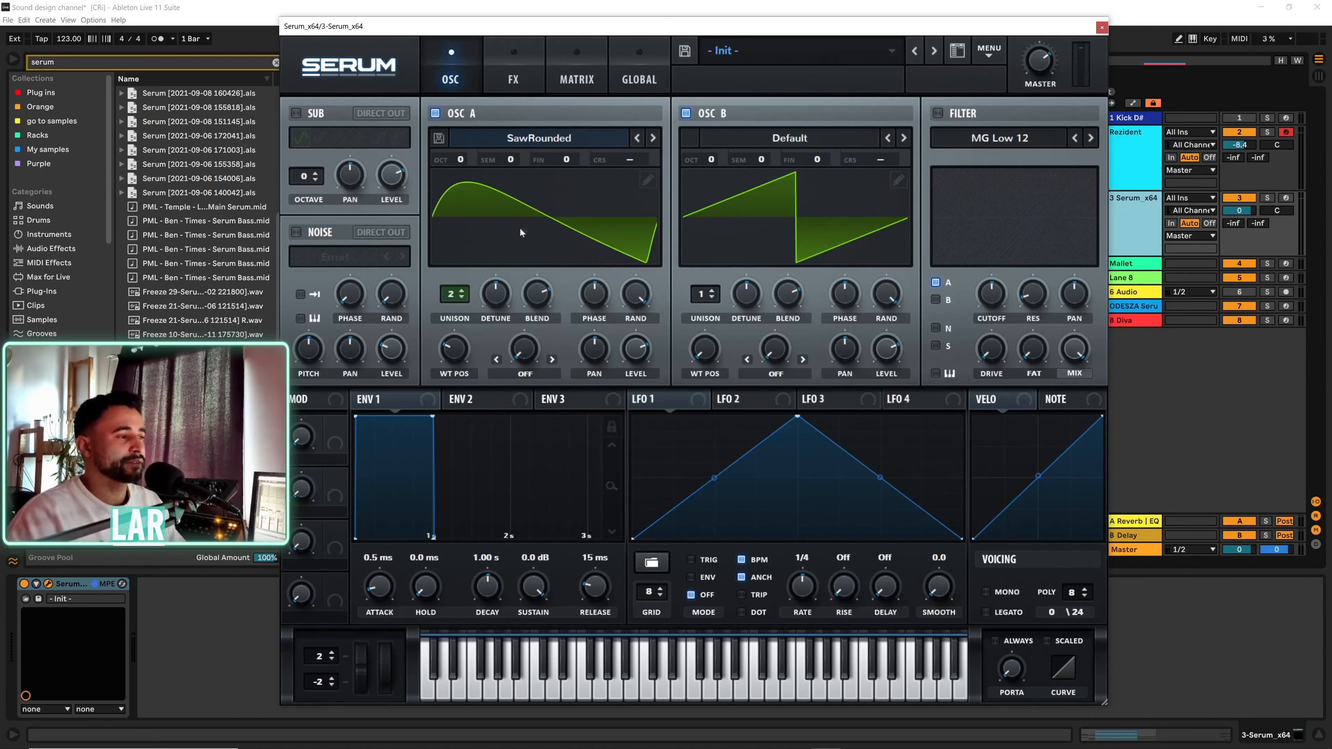
- Enable the MG Low 12 filter on both oscillators and lower its cutoff while playing the Serum track soloed
{"action": "left_click", "coordinate": [939, 112]}
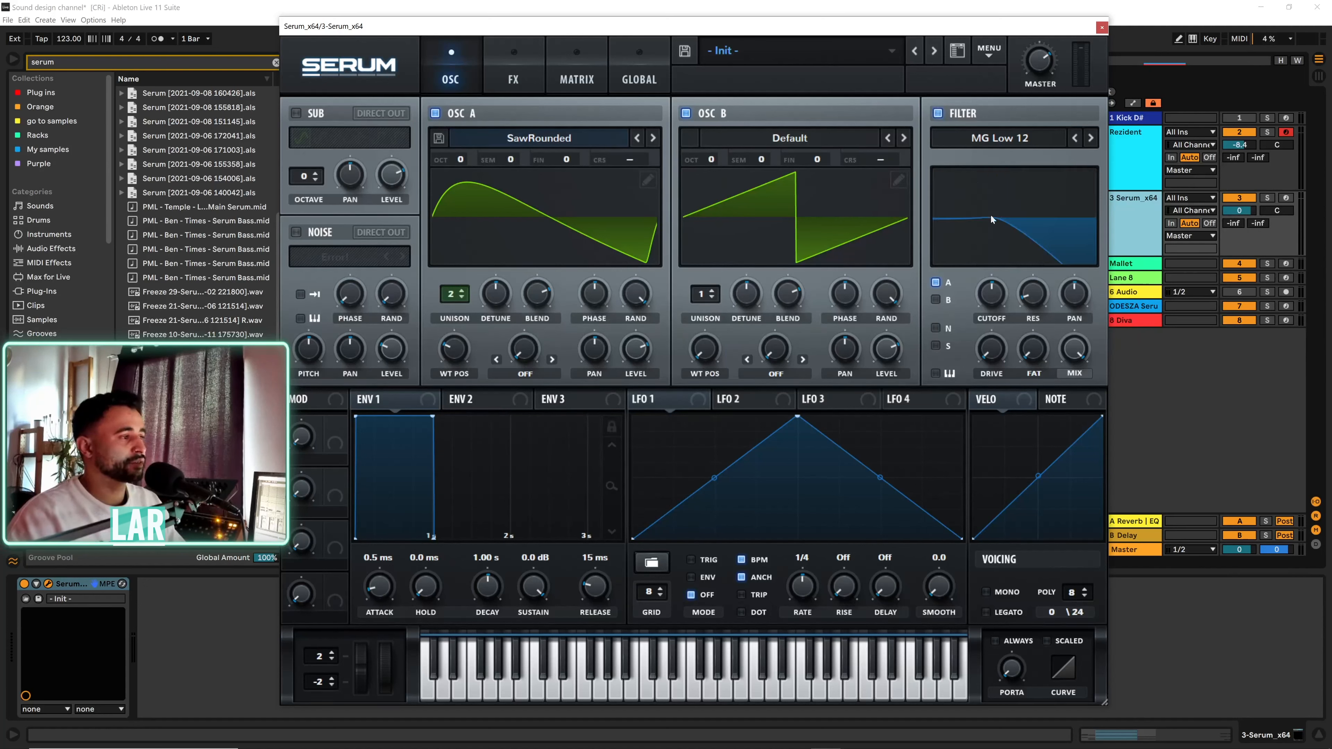
{"action": "left_click", "coordinate": [937, 301]}
{"action": "left_click_drag", "start_coordinate": [984, 297], "coordinate": [992, 321]}
{"action": "left_click", "coordinate": [1269, 200]}
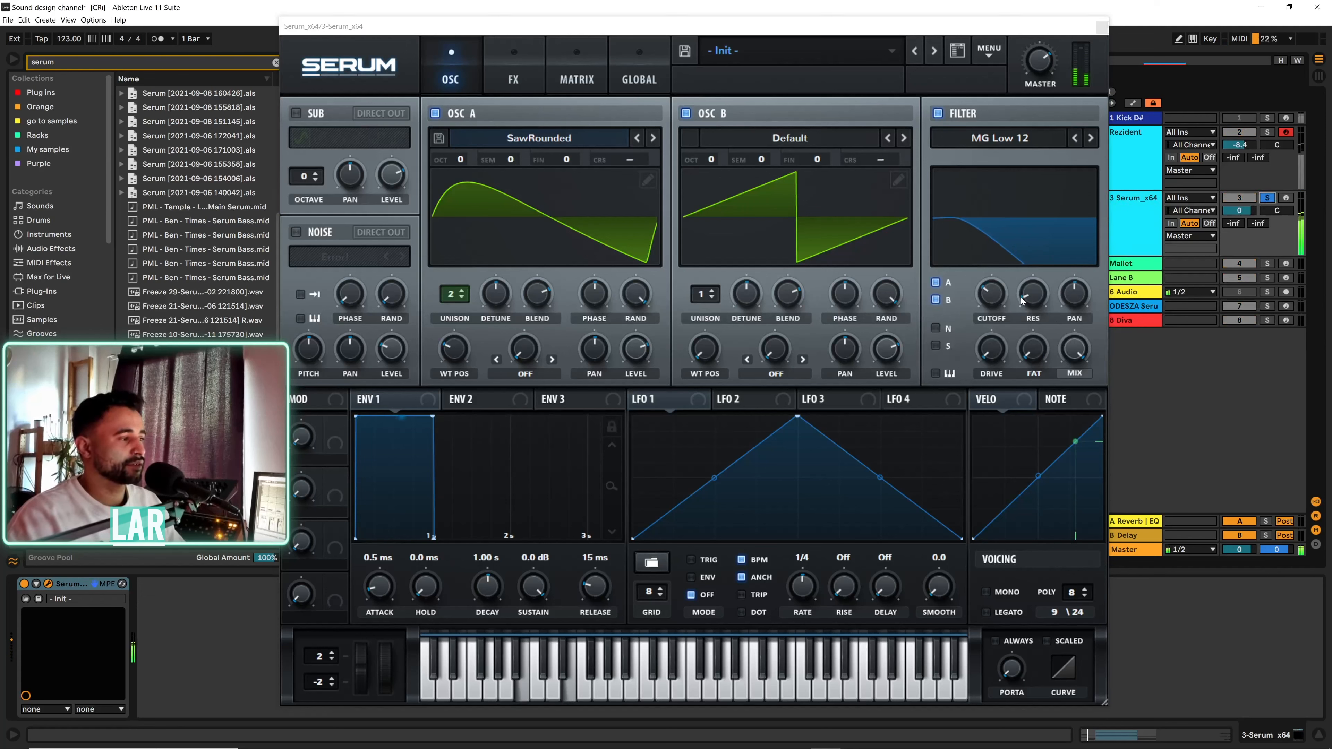
{"action": "left_click", "coordinate": [991, 303]}
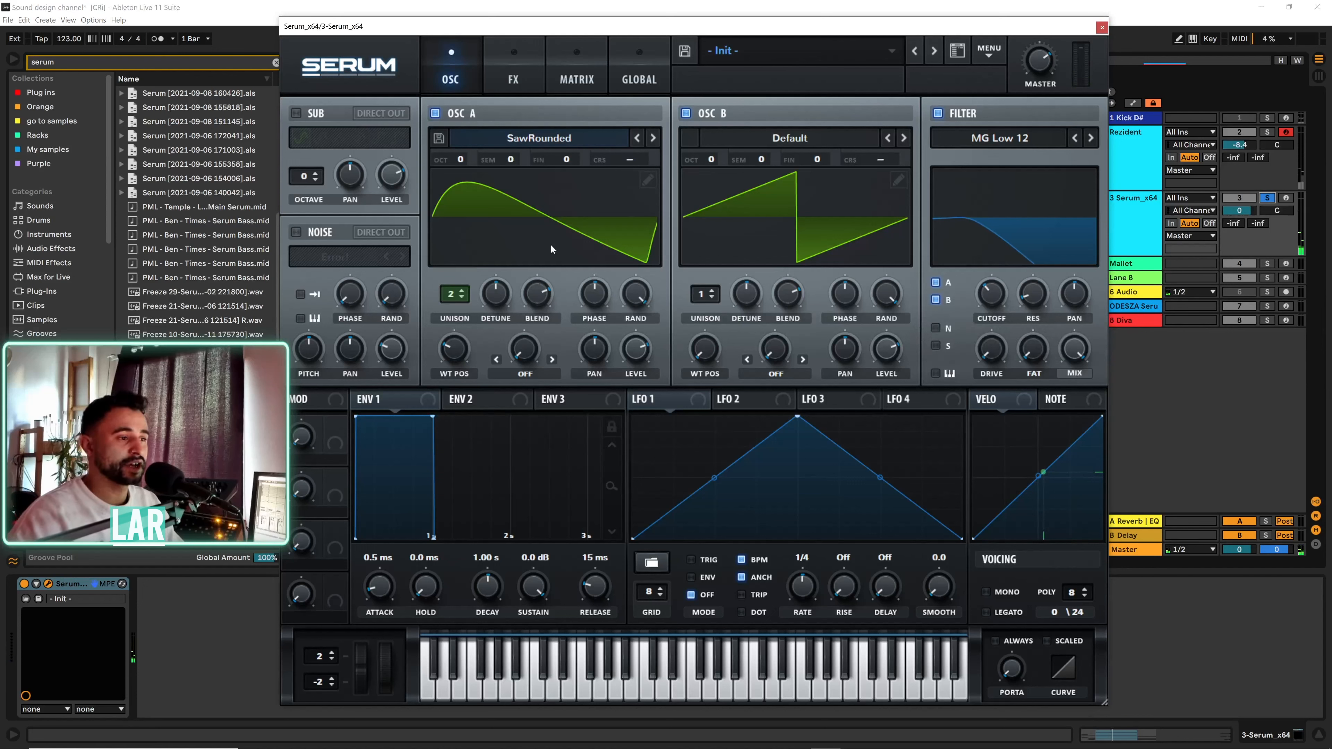
- Reduce the unison detune of oscillator A
{"action": "left_click_drag", "start_coordinate": [495, 295], "coordinate": [494, 310]}
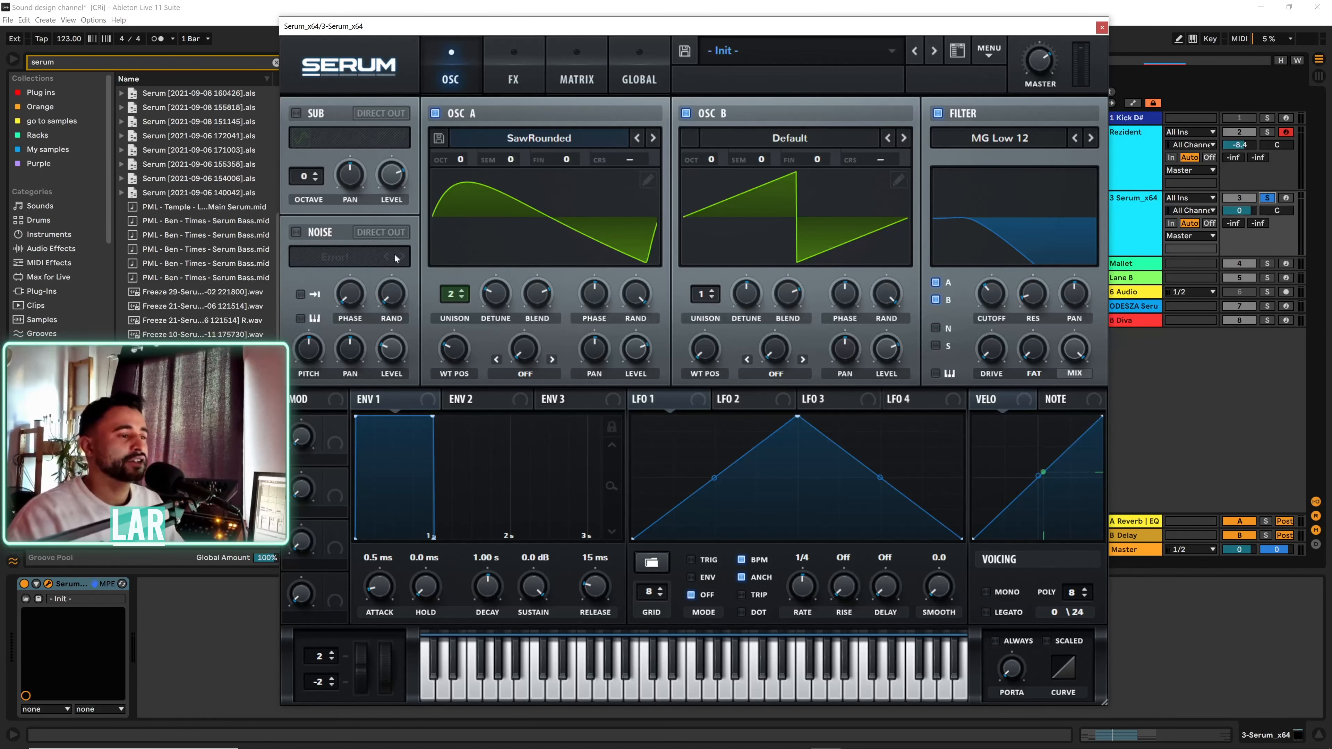
{"action": "left_click_drag", "start_coordinate": [496, 301], "coordinate": [536, 306]}
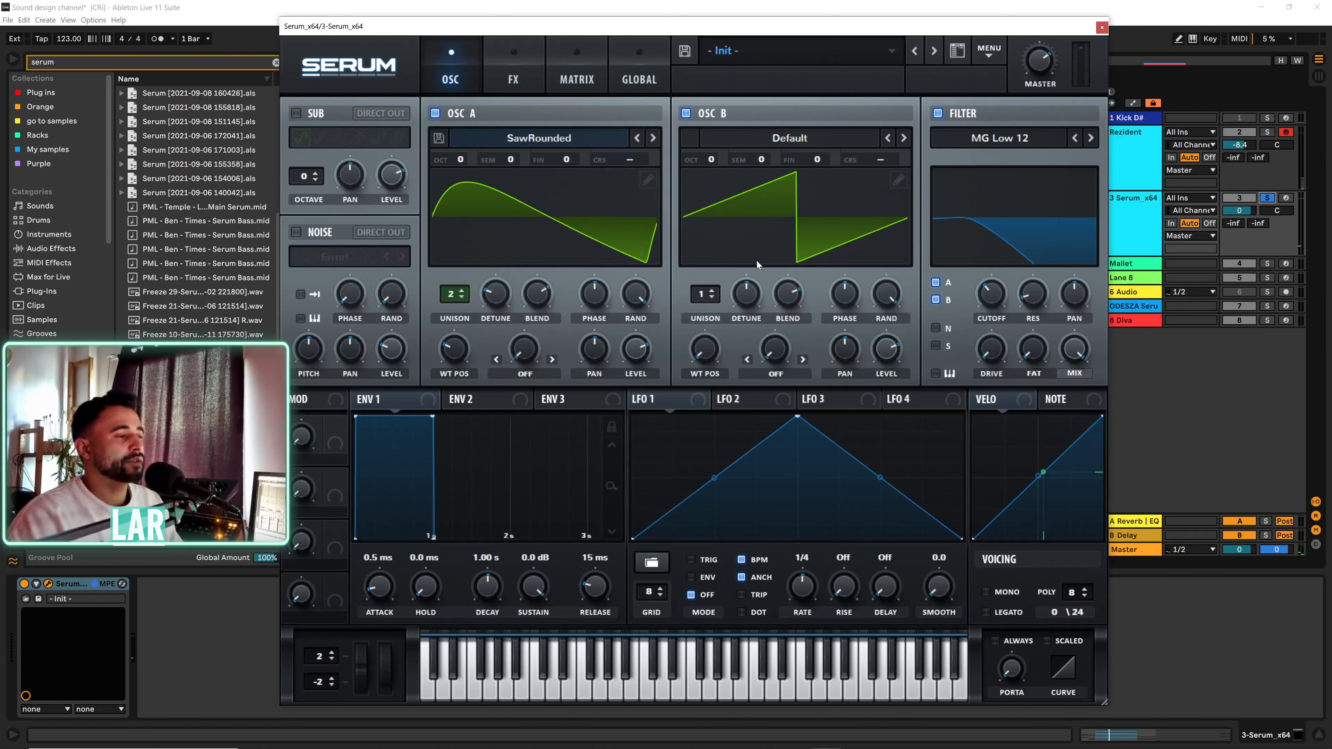
- Raise oscillator B by one octave and shape envelope 1 with 772 ms decay, -8.8 dB sustain and 446 ms release
{"action": "left_click_drag", "start_coordinate": [711, 160], "coordinate": [710, 133]}
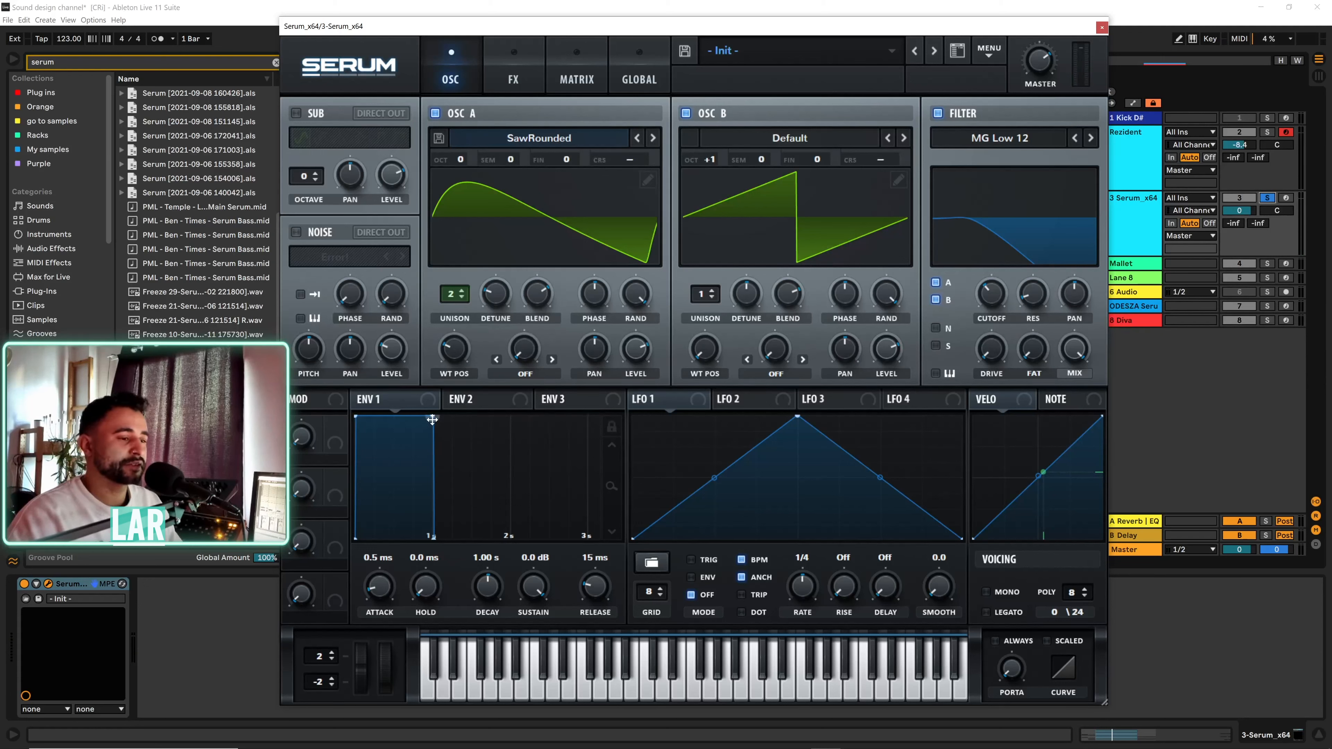
{"action": "left_click_drag", "start_coordinate": [433, 419], "coordinate": [446, 492]}
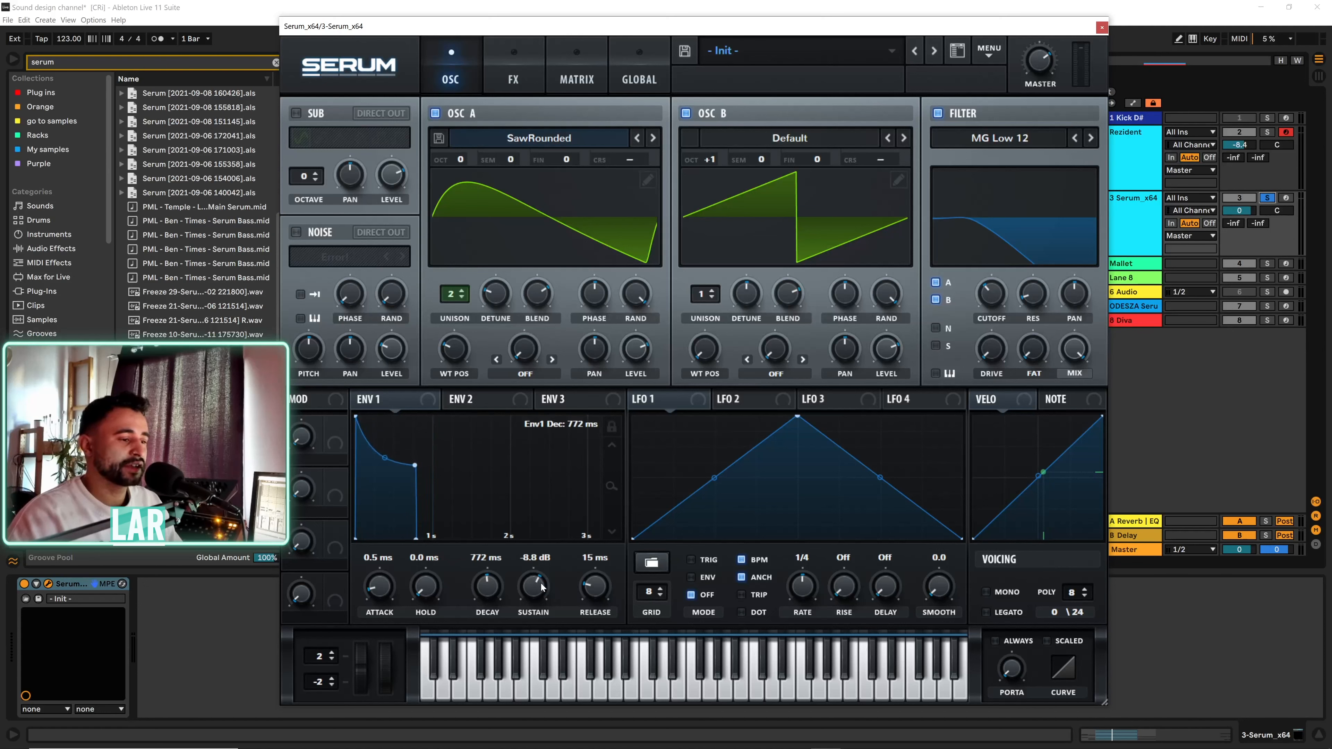
{"action": "left_click_drag", "start_coordinate": [594, 588], "coordinate": [593, 567]}
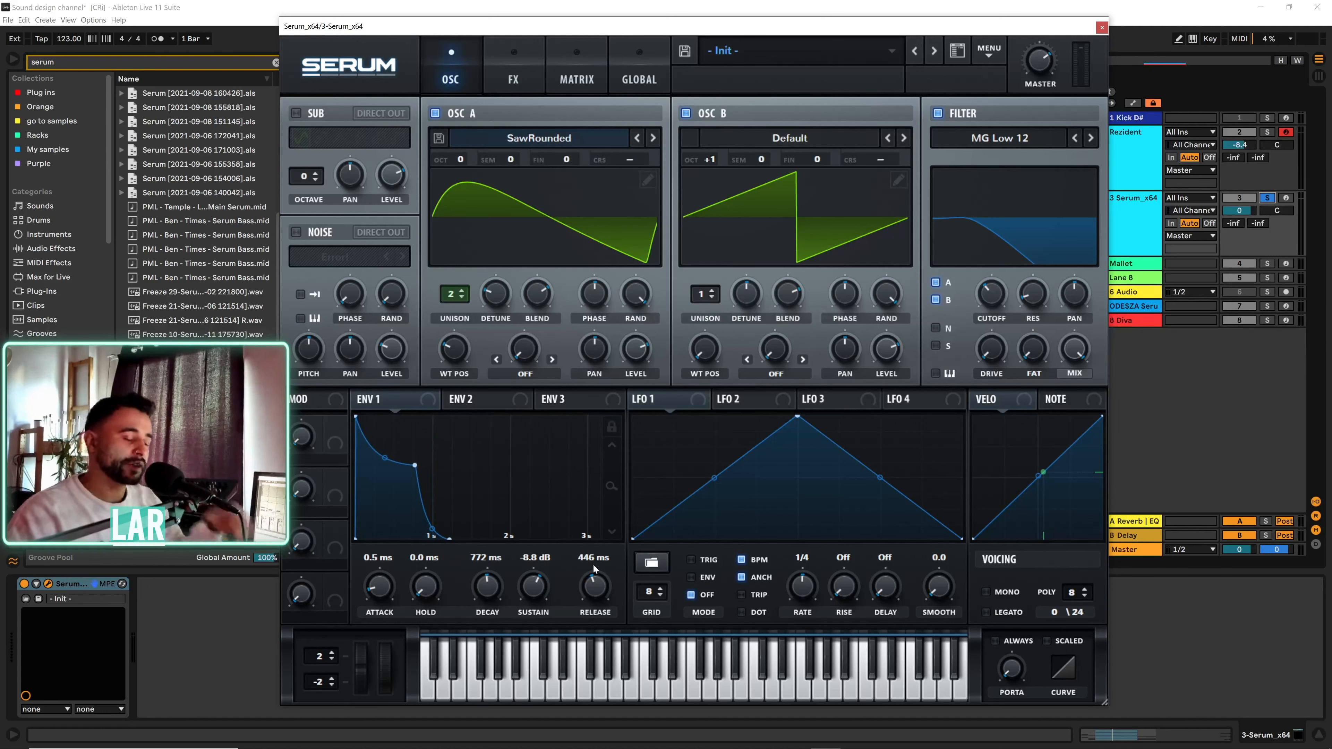
{"action": "key", "text": "space"}
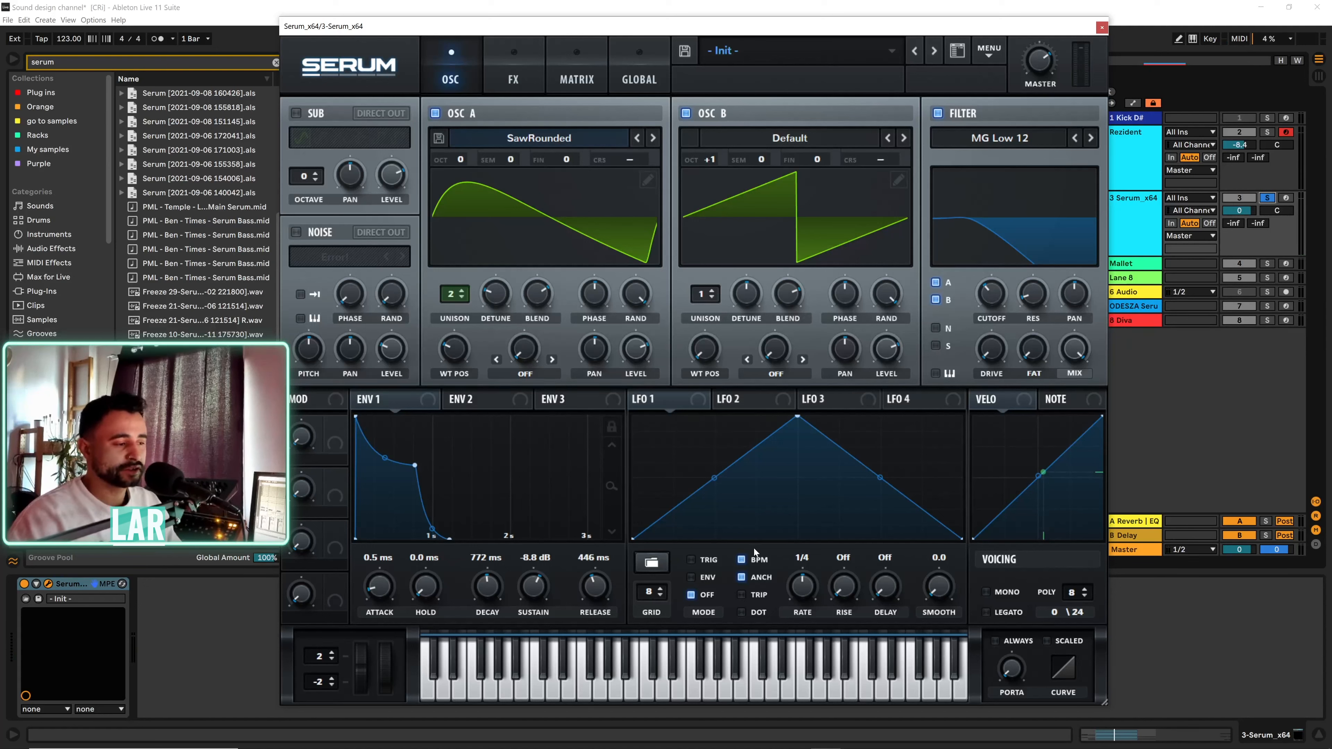
- Set LFO 1 to triggered dotted 1/8 notes with a descending ramp shape and assign it to the filter cutoff
{"action": "left_click", "coordinate": [740, 610]}
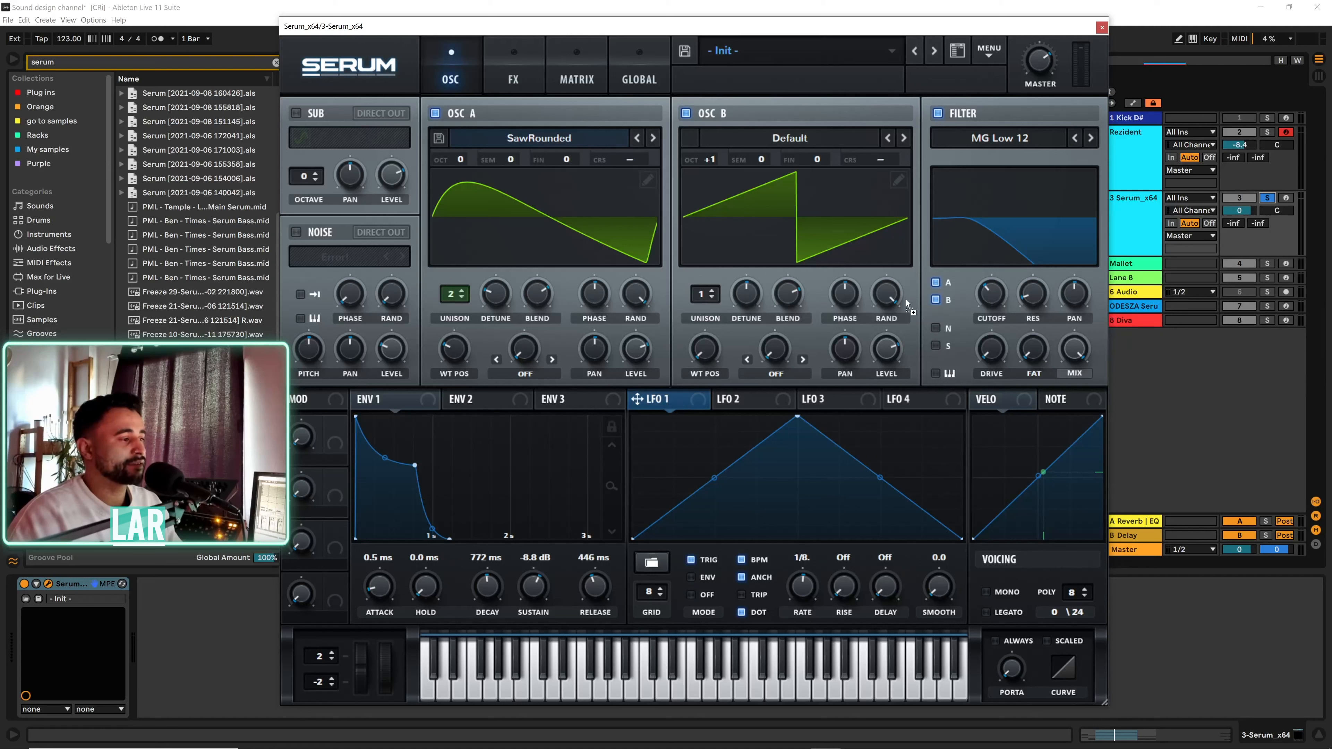
{"action": "mouse_move", "coordinate": [998, 293]}
{"action": "left_mouse_down"}
{"action": "mouse_move", "coordinate": [978, 272]}
{"action": "mouse_move", "coordinate": [983, 304]}
{"action": "left_mouse_up"}
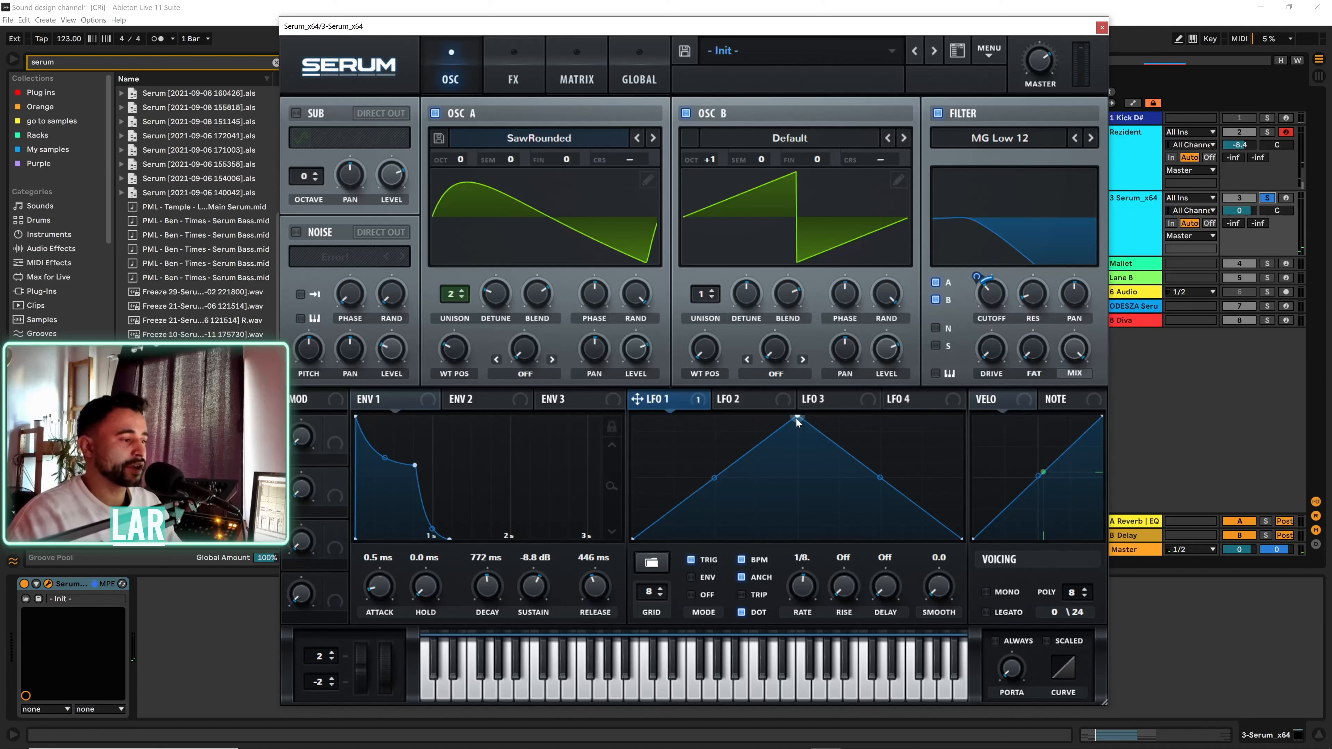
{"action": "left_click_drag", "start_coordinate": [798, 420], "coordinate": [621, 397]}
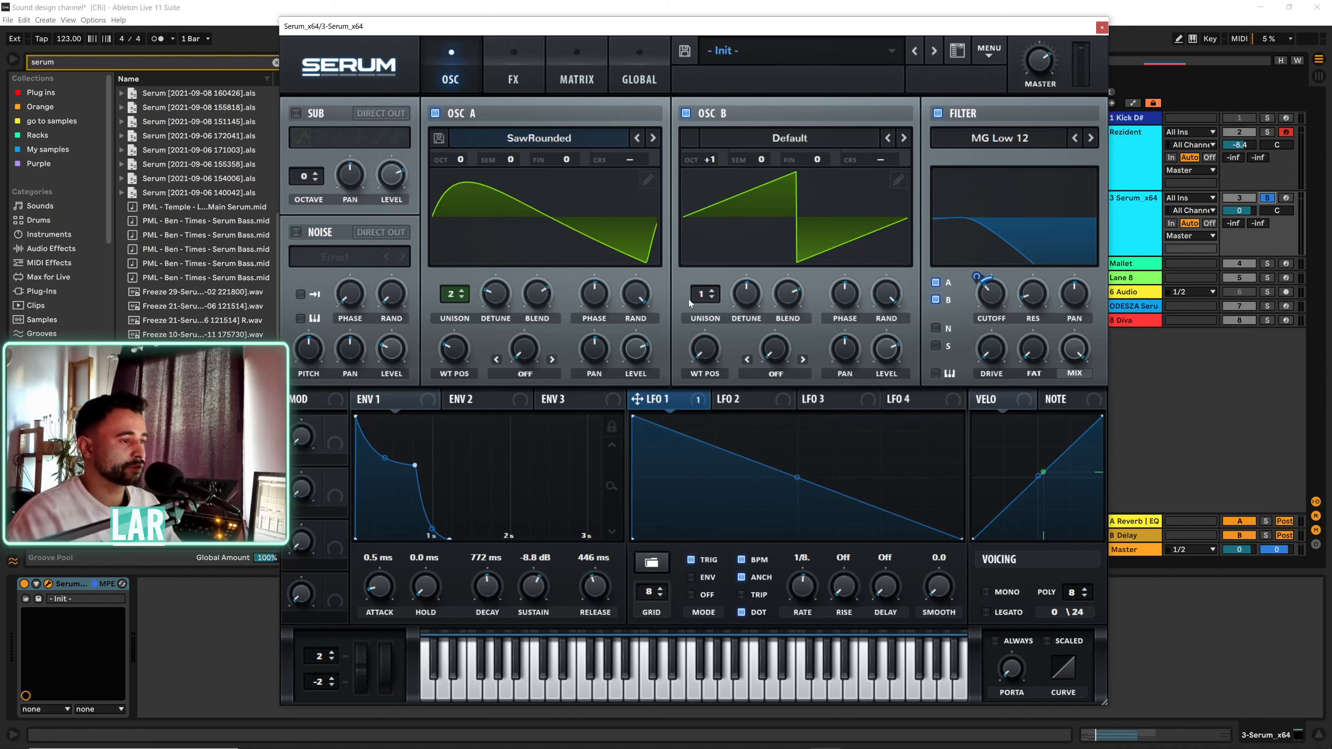
{"action": "mouse_move", "coordinate": [988, 306]}
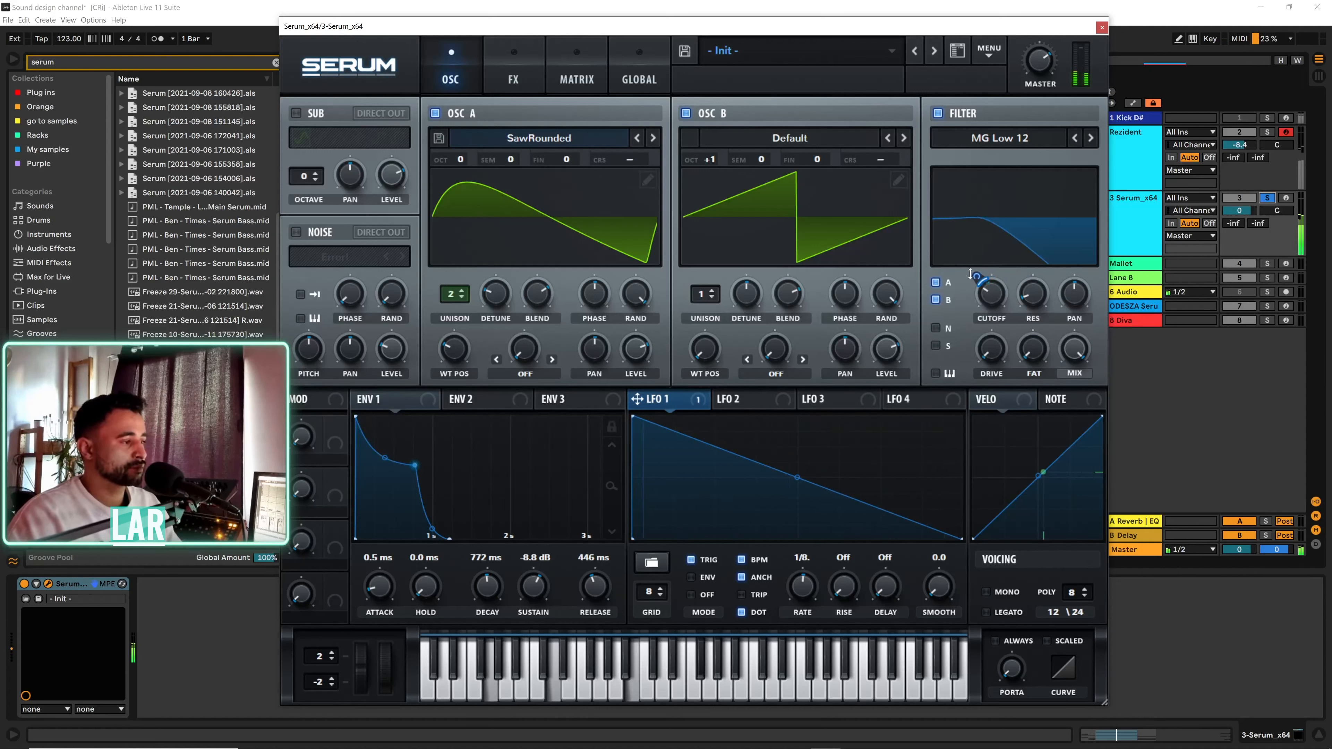
{"action": "mouse_move", "coordinate": [975, 275]}
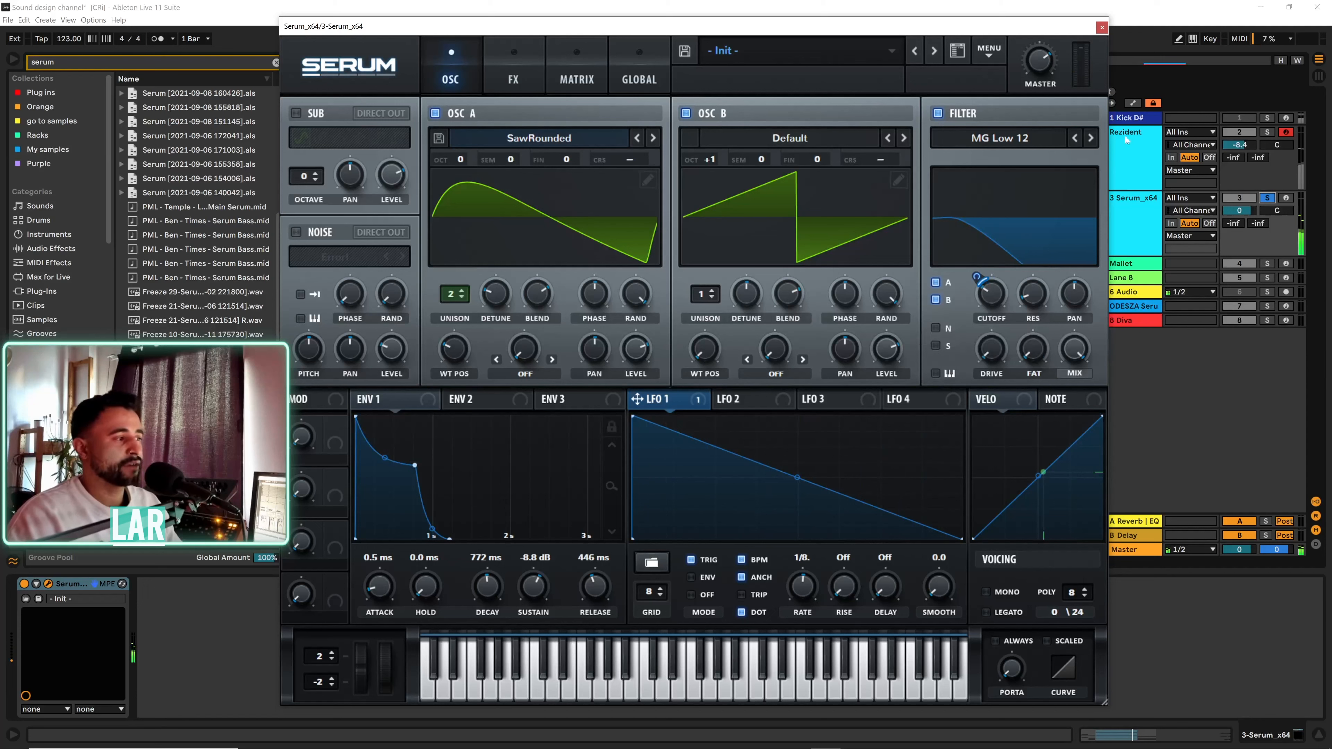
- Switch the filter type to MG Low 18 and adjust LFO 1's modulation amount on the cutoff
{"action": "left_click", "coordinate": [1091, 138]}
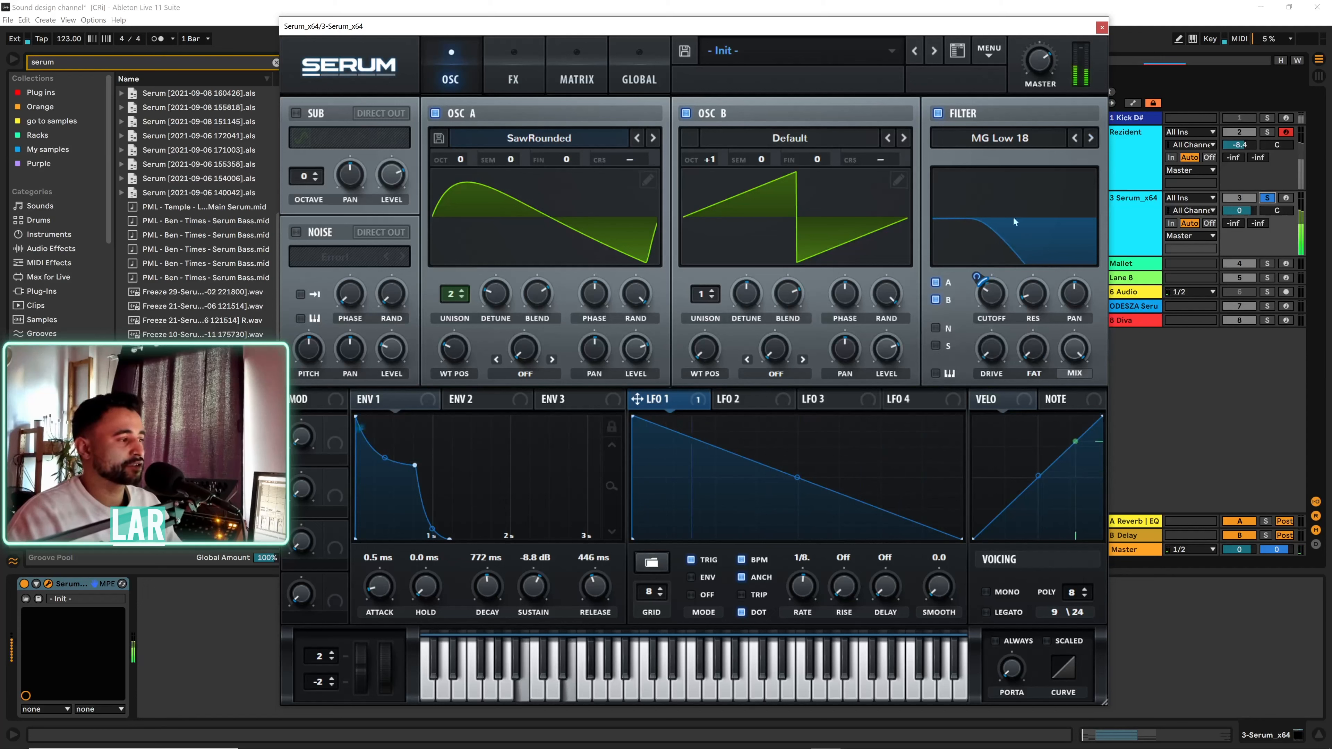
{"action": "left_click_drag", "start_coordinate": [975, 275], "coordinate": [975, 274]}
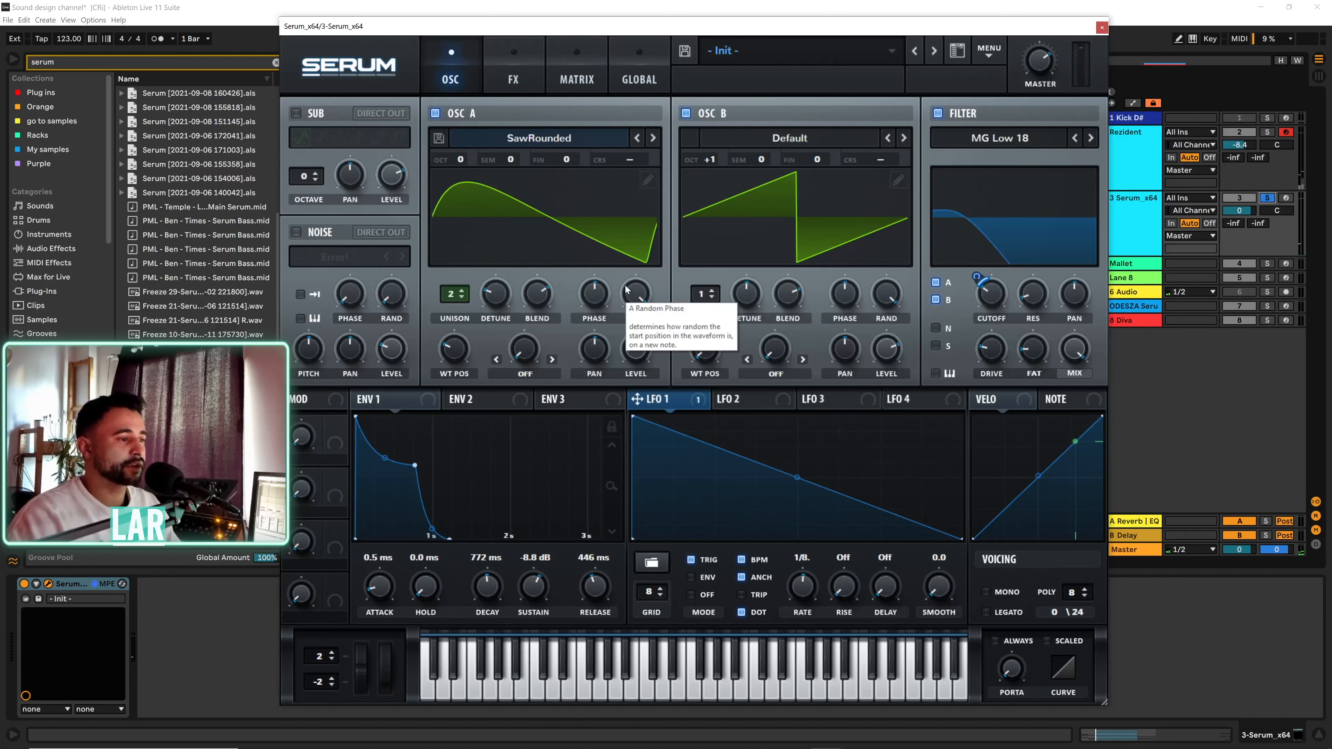
- Turn down the random phase of both oscillator A and oscillator B
{"action": "left_click_drag", "start_coordinate": [638, 297], "coordinate": [639, 402]}
{"action": "left_click_drag", "start_coordinate": [895, 283], "coordinate": [892, 367]}
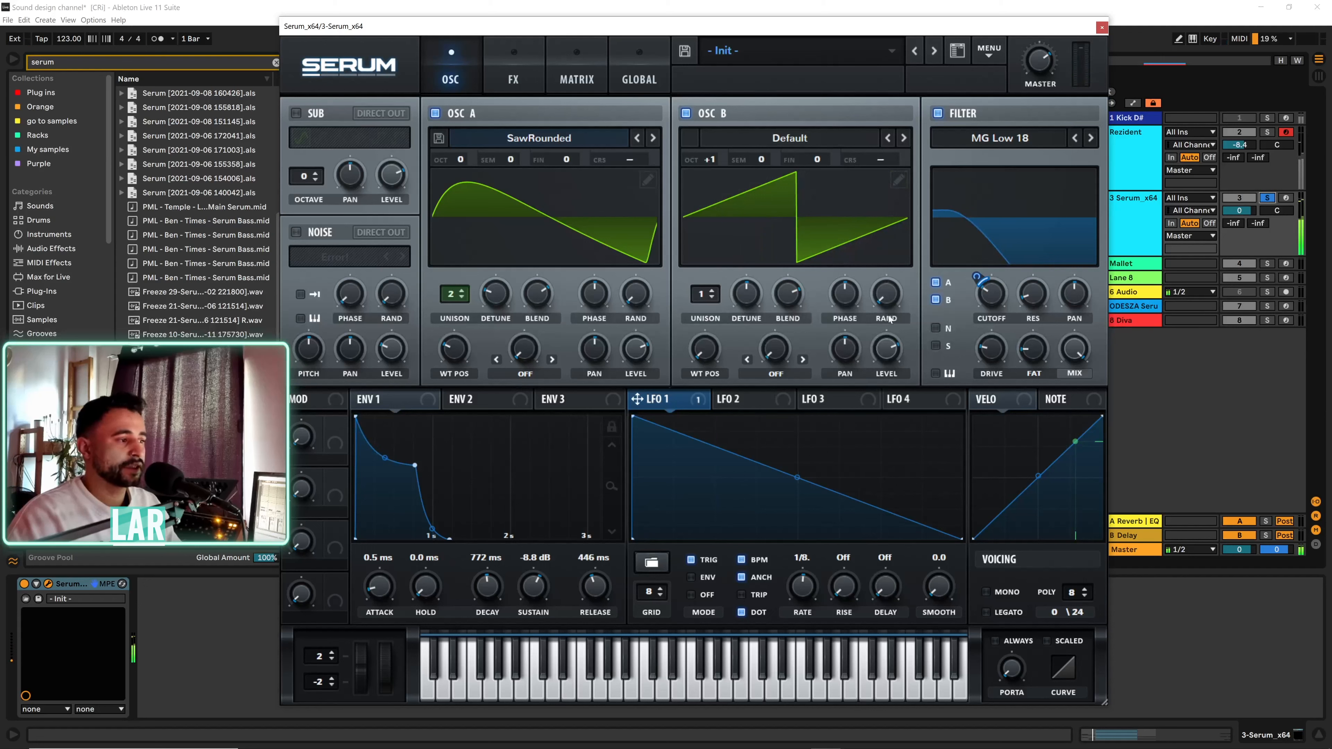
{"action": "mouse_move", "coordinate": [872, 300]}
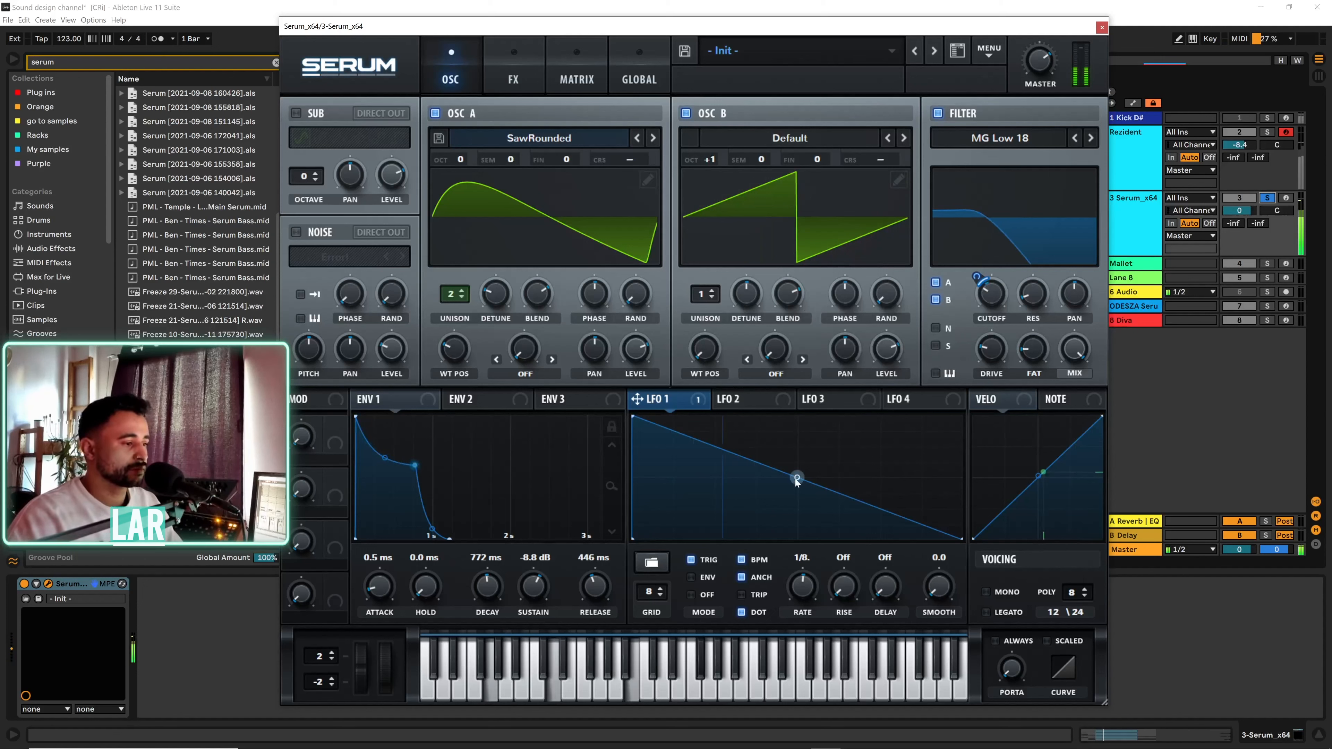
- Bend LFO 1's descending ramp slightly inward and assign Macro 1 to its curve point
{"action": "left_click_drag", "start_coordinate": [797, 479], "coordinate": [789, 488]}
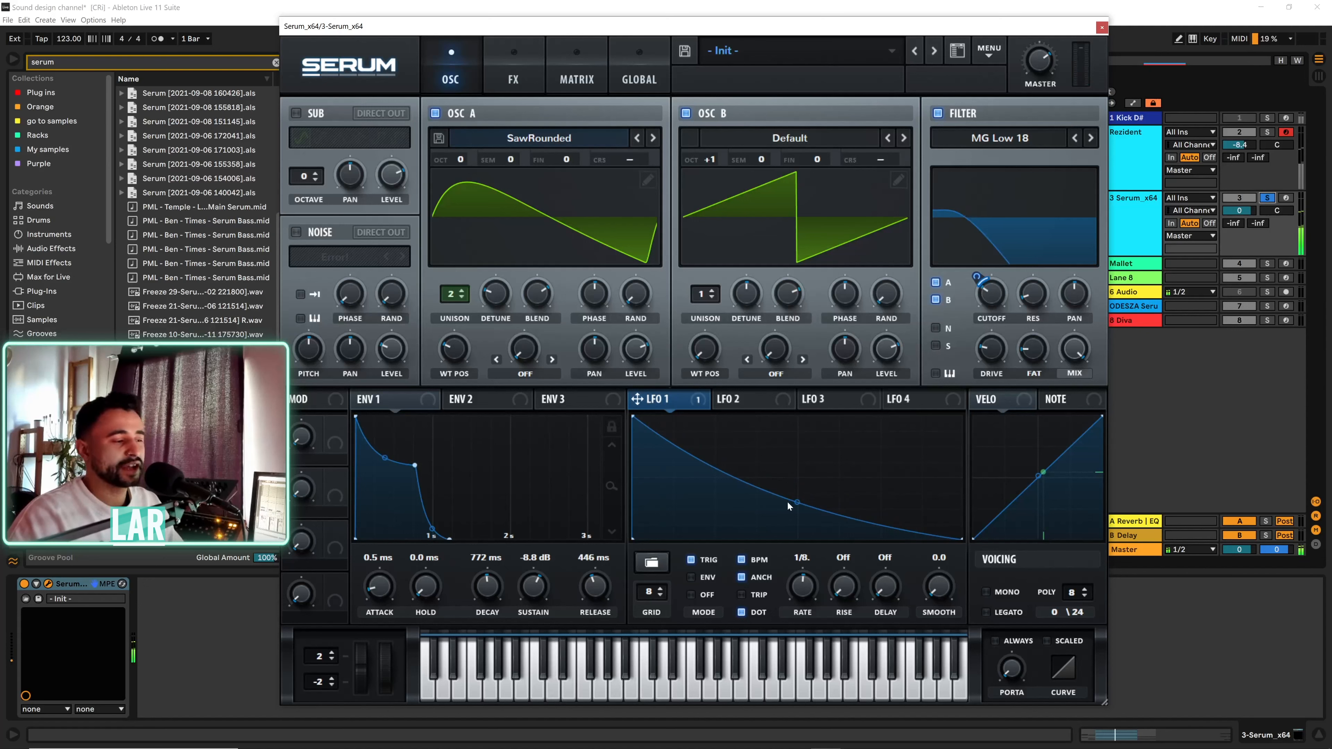
{"action": "mouse_move", "coordinate": [796, 502]}
{"action": "left_mouse_down"}
{"action": "mouse_move", "coordinate": [795, 481]}
{"action": "mouse_move", "coordinate": [792, 494]}
{"action": "left_mouse_up"}
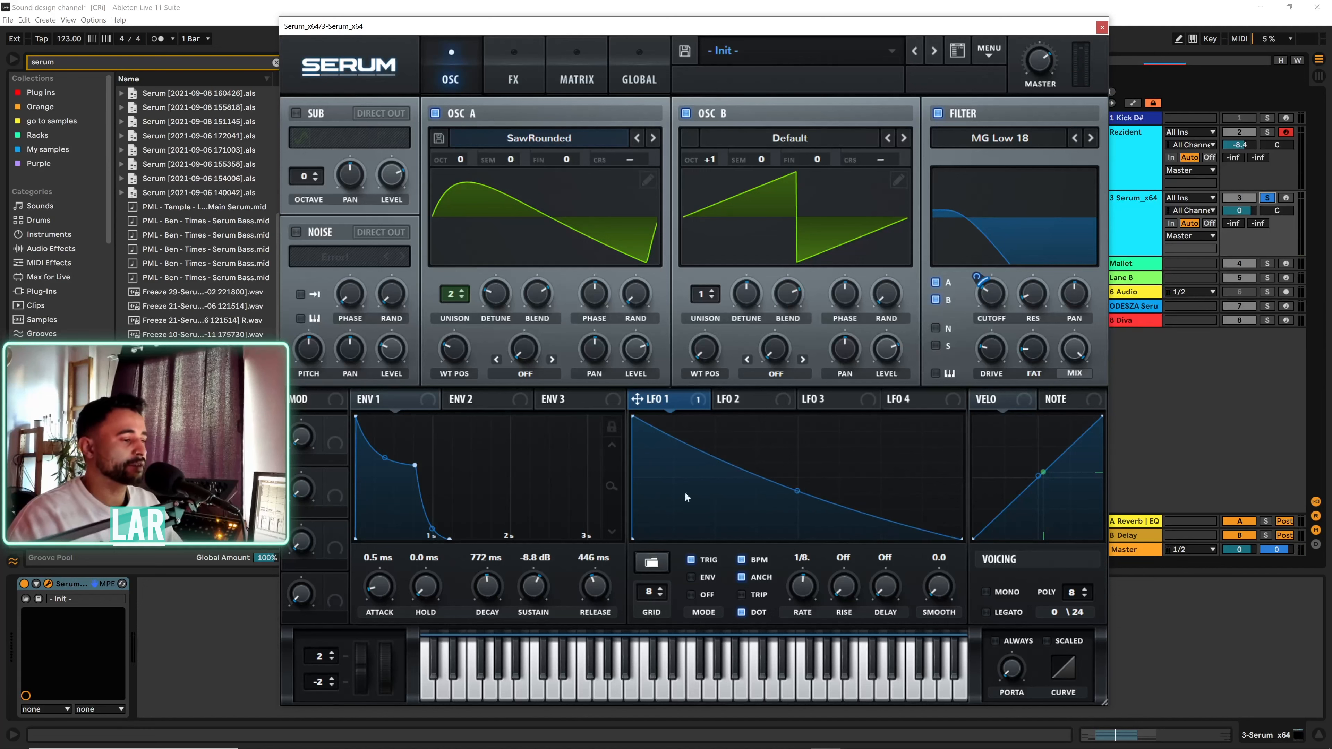
{"action": "left_click_drag", "start_coordinate": [336, 451], "coordinate": [796, 491]}
{"action": "mouse_move", "coordinate": [300, 436]}
{"action": "left_mouse_down"}
{"action": "mouse_move", "coordinate": [300, 410]}
{"action": "mouse_move", "coordinate": [300, 436]}
{"action": "left_mouse_up"}
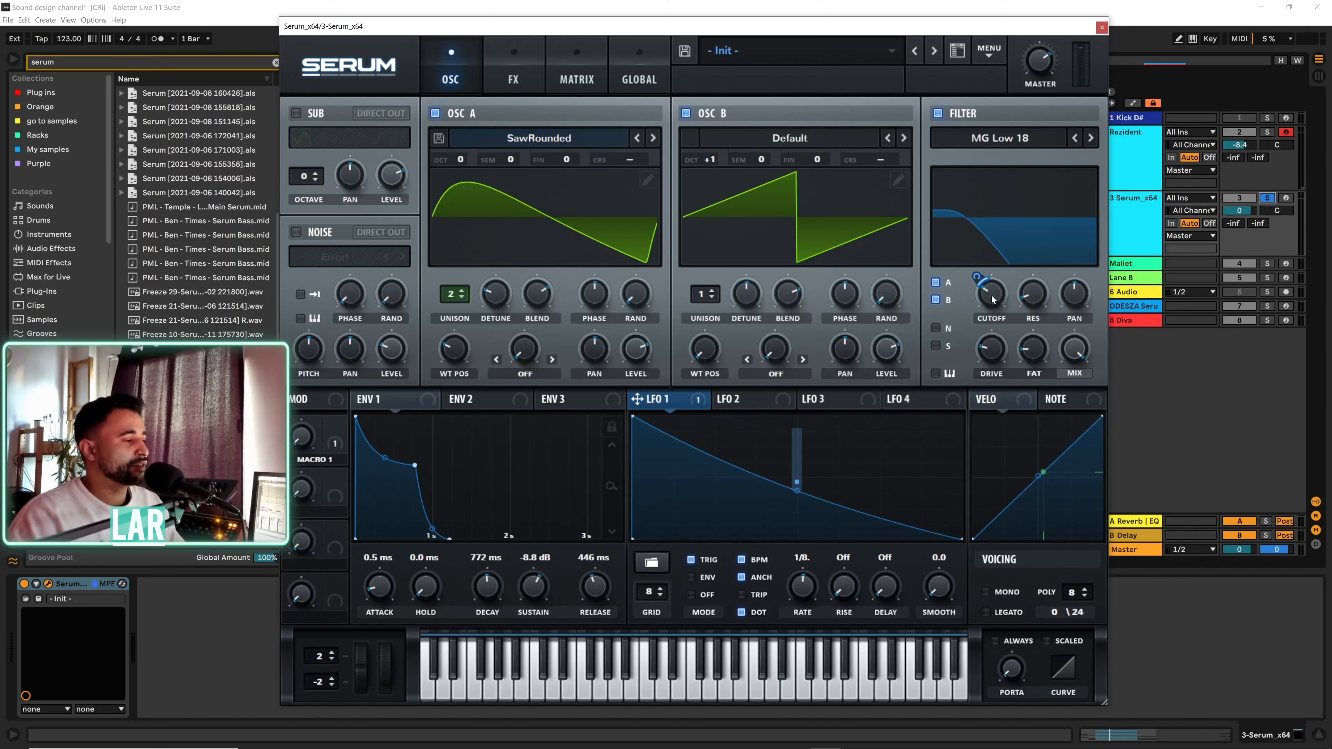
- Adjust the filter cutoff to around 135 Hz during playback and lower the Serum track's volume to -6.6 dB
{"action": "left_click_drag", "start_coordinate": [993, 300], "coordinate": [990, 288]}
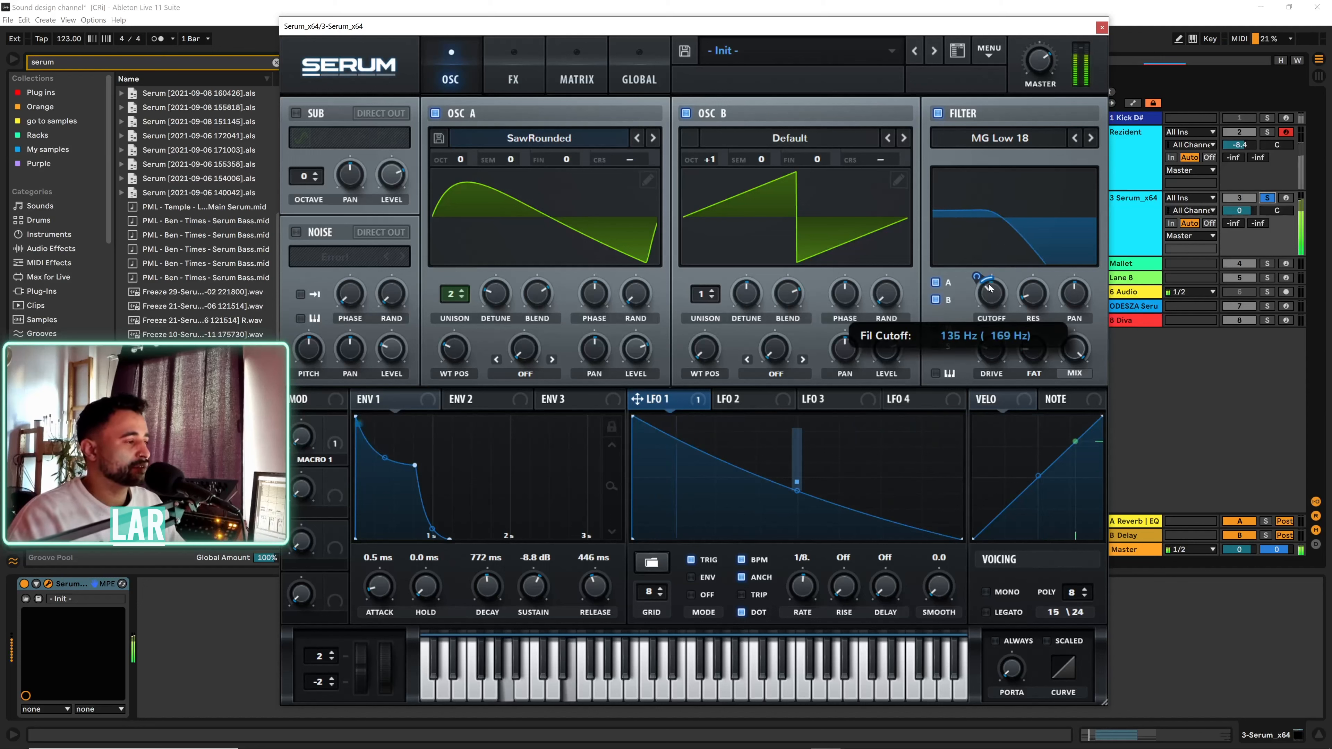
{"action": "mouse_move", "coordinate": [1039, 78]}
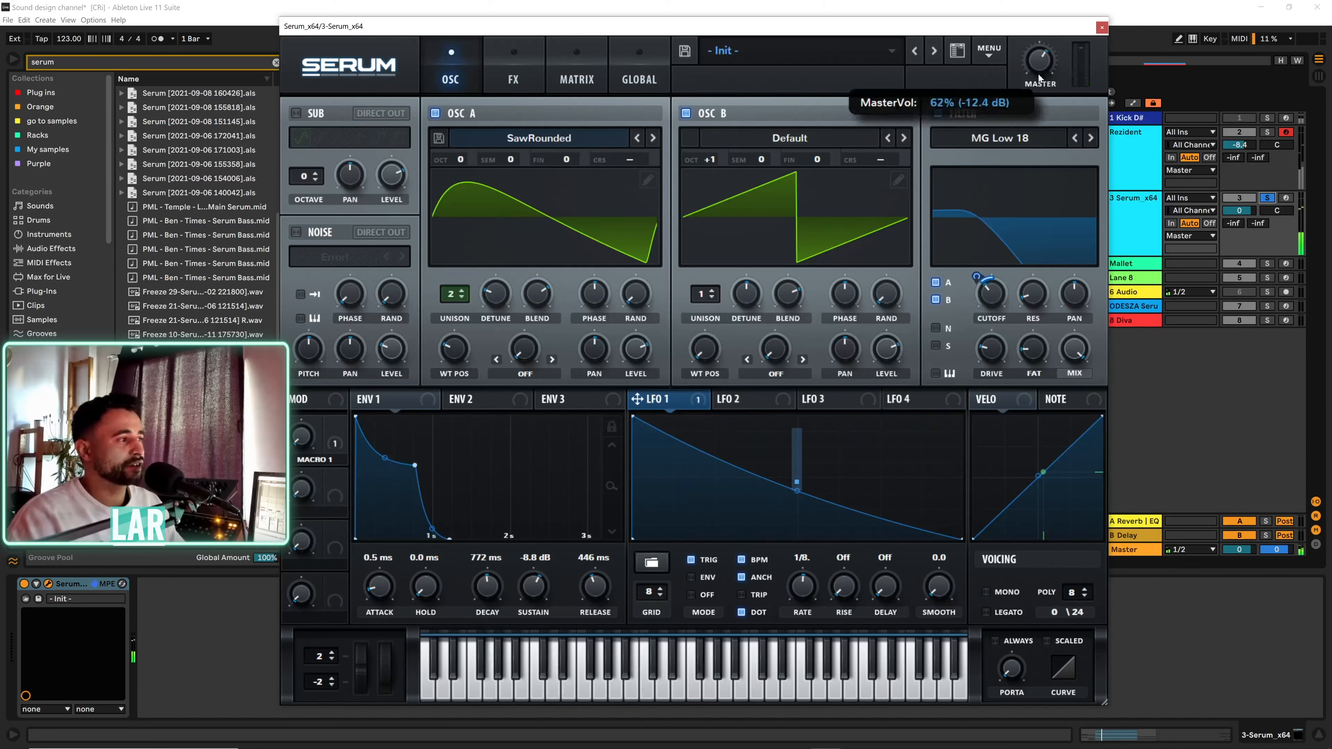
{"action": "left_click_drag", "start_coordinate": [1237, 205], "coordinate": [1237, 205]}
{"action": "left_click", "coordinate": [995, 283]}
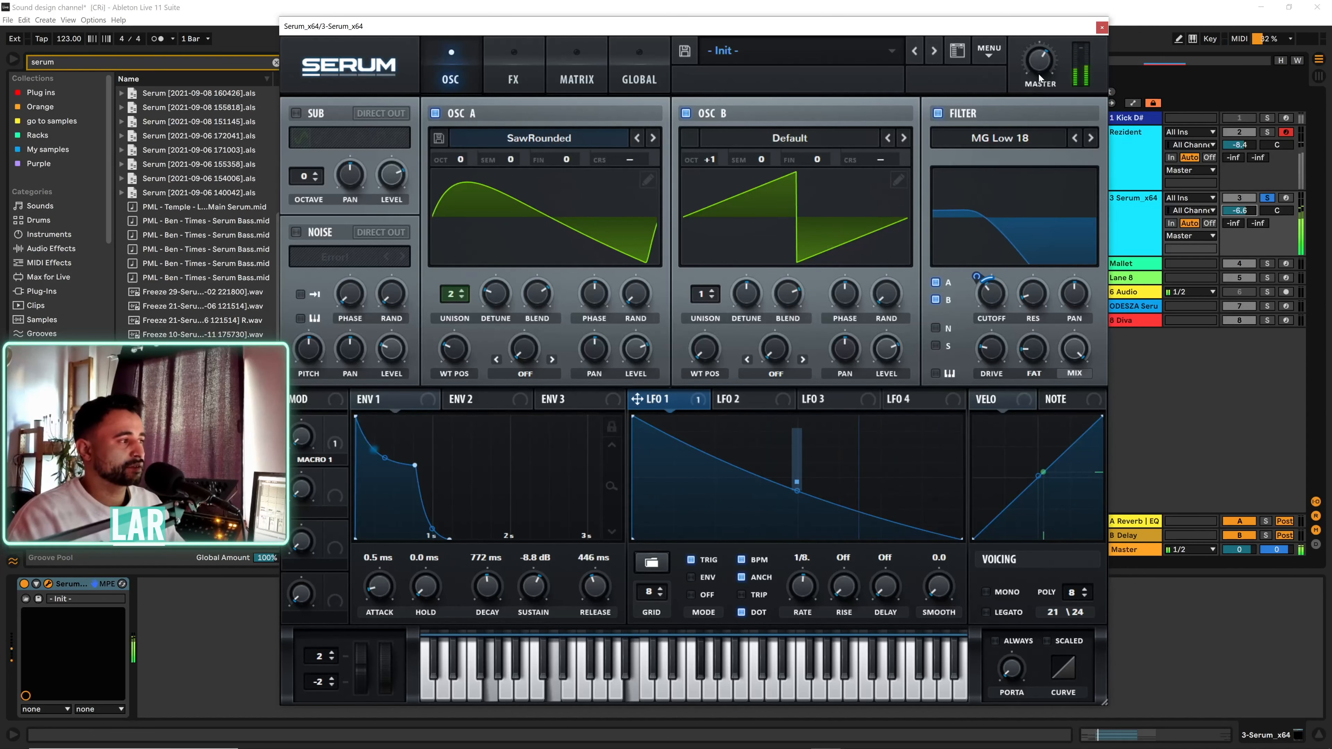
{"action": "mouse_move", "coordinate": [1036, 294]}
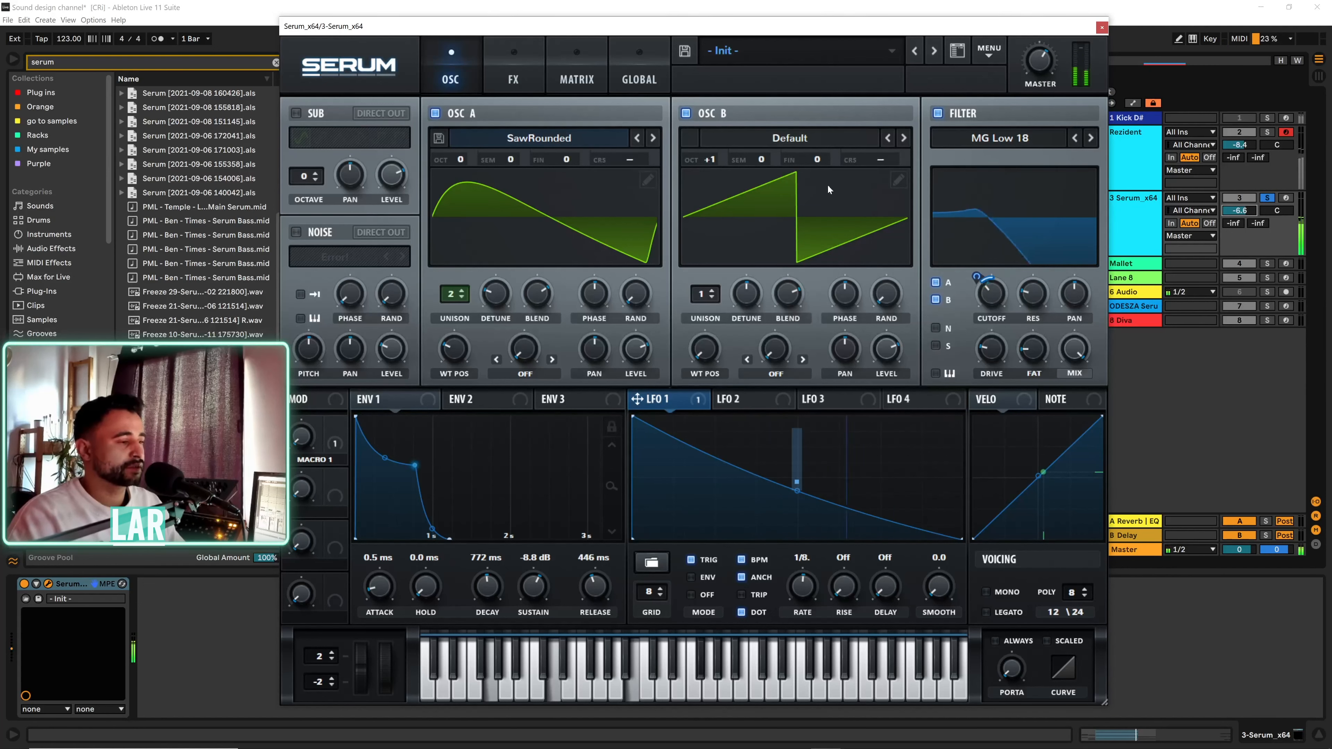
- Add Serum's Hall reverb with raised low cut, high cut and size, and a shorter decay
{"action": "left_click", "coordinate": [524, 80]}
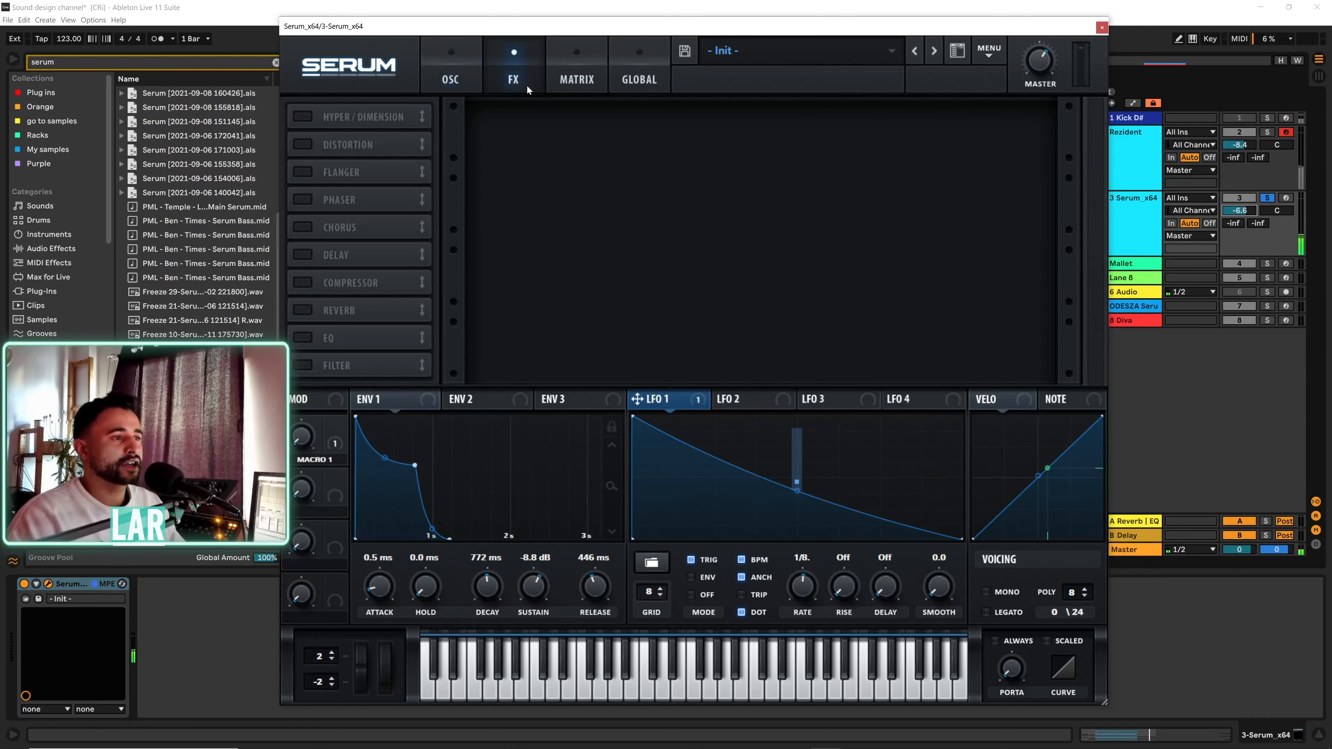
{"action": "left_click", "coordinate": [304, 310]}
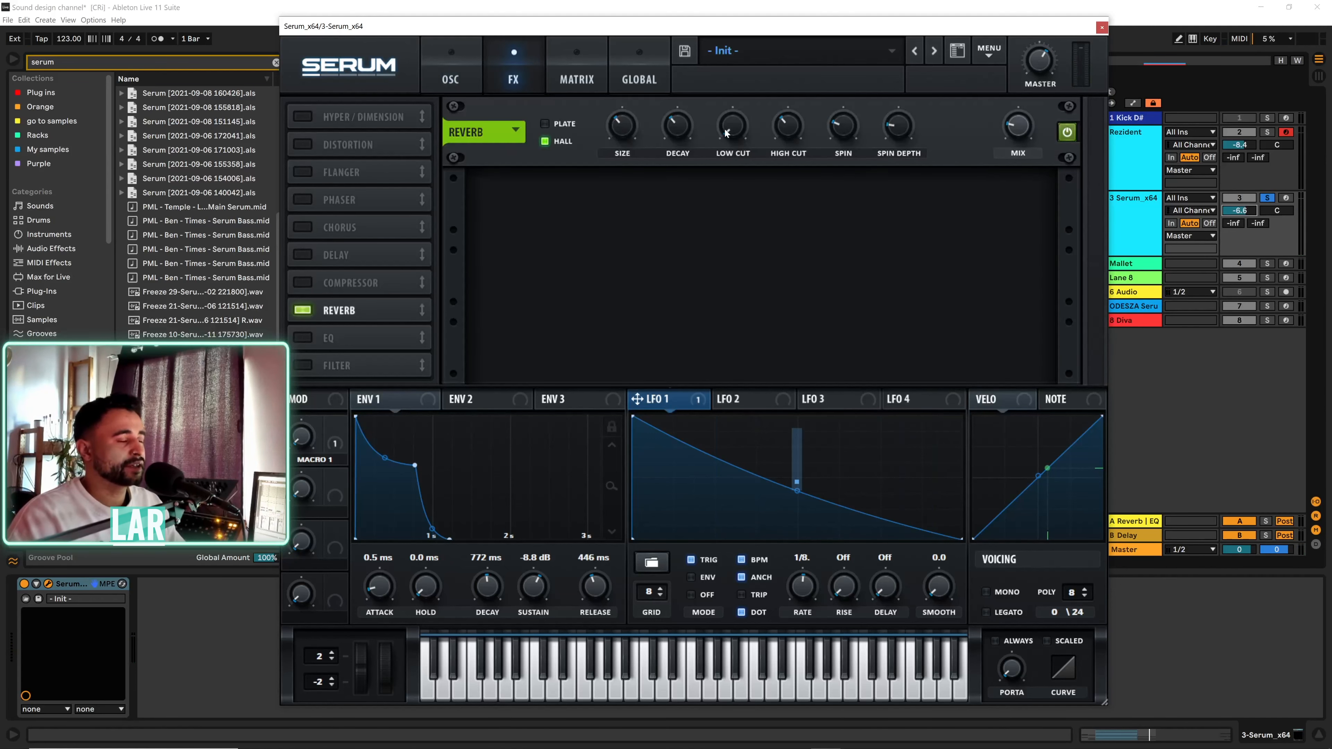
{"action": "left_click_drag", "start_coordinate": [726, 132], "coordinate": [754, 106]}
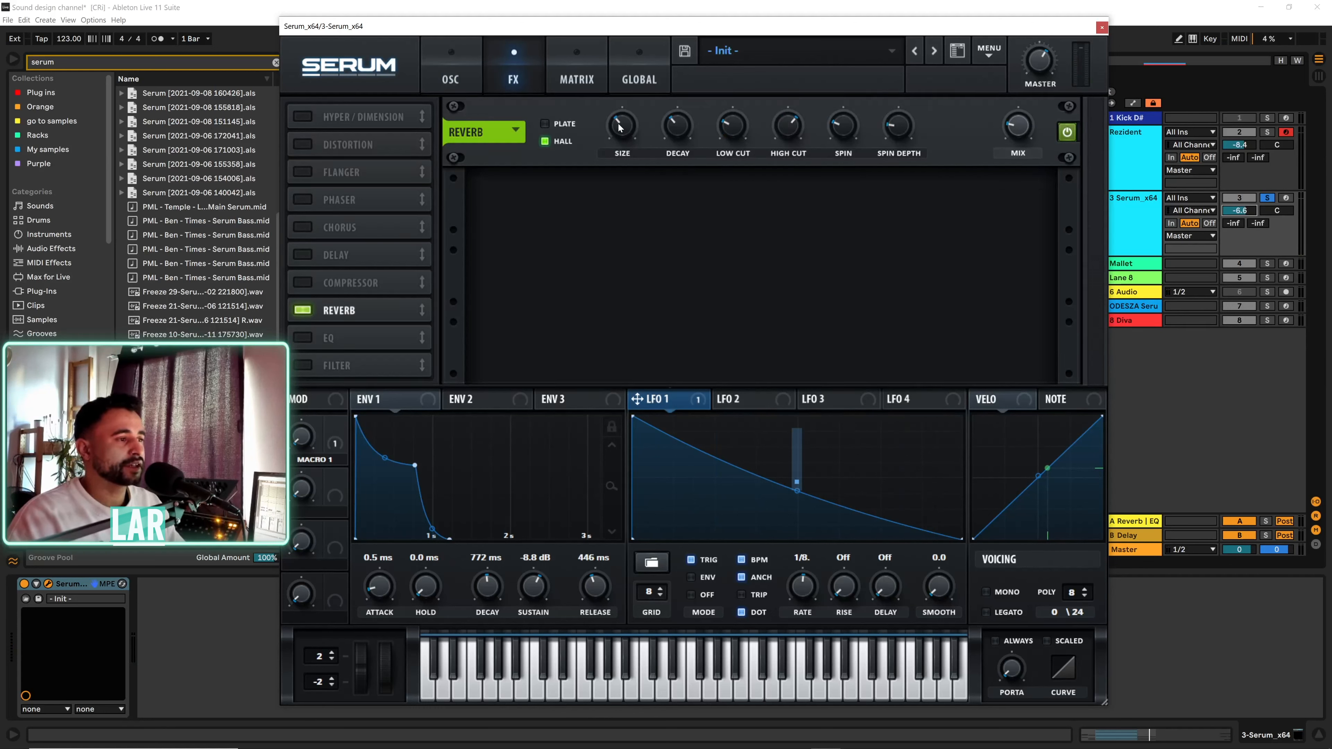
{"action": "left_click_drag", "start_coordinate": [619, 126], "coordinate": [622, 122]}
{"action": "mouse_move", "coordinate": [672, 127]}
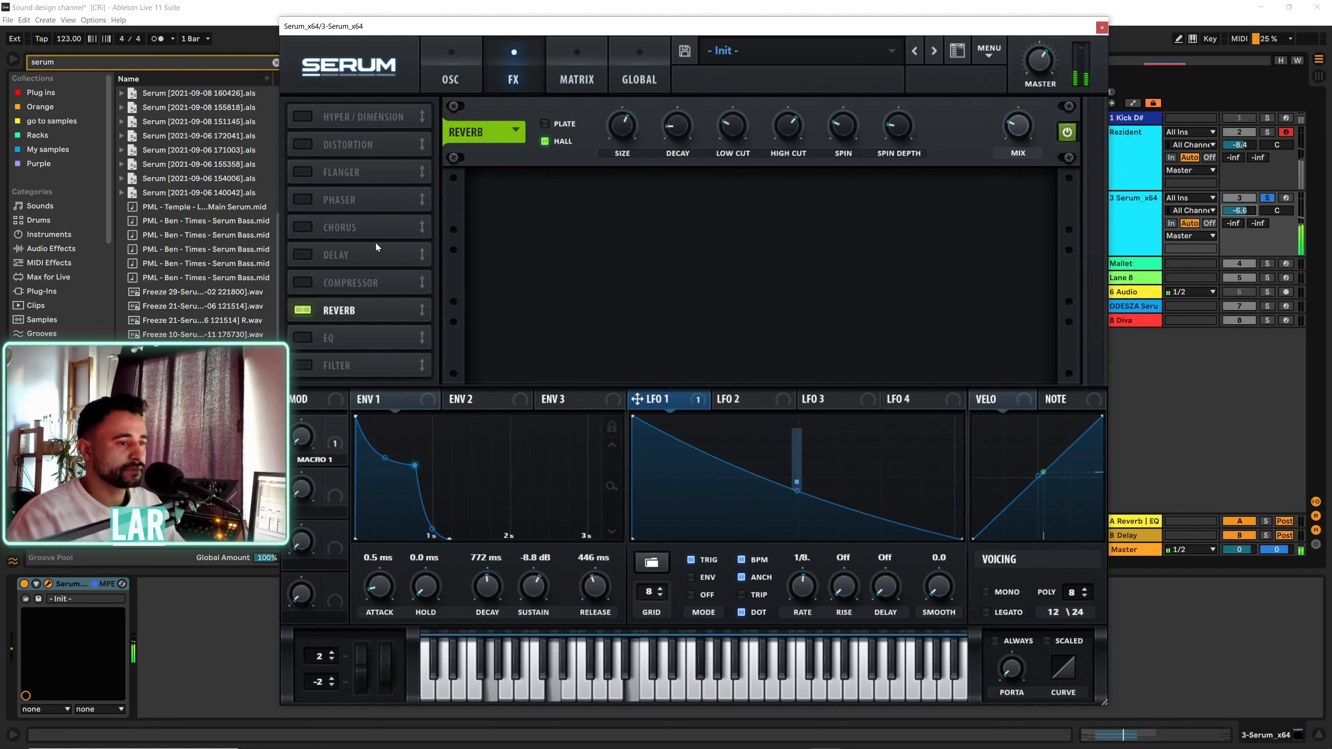
- Close the Serum window, search the browser for "ott" and load the OTT preset onto the Serum track
{"action": "left_click", "coordinate": [1101, 29]}
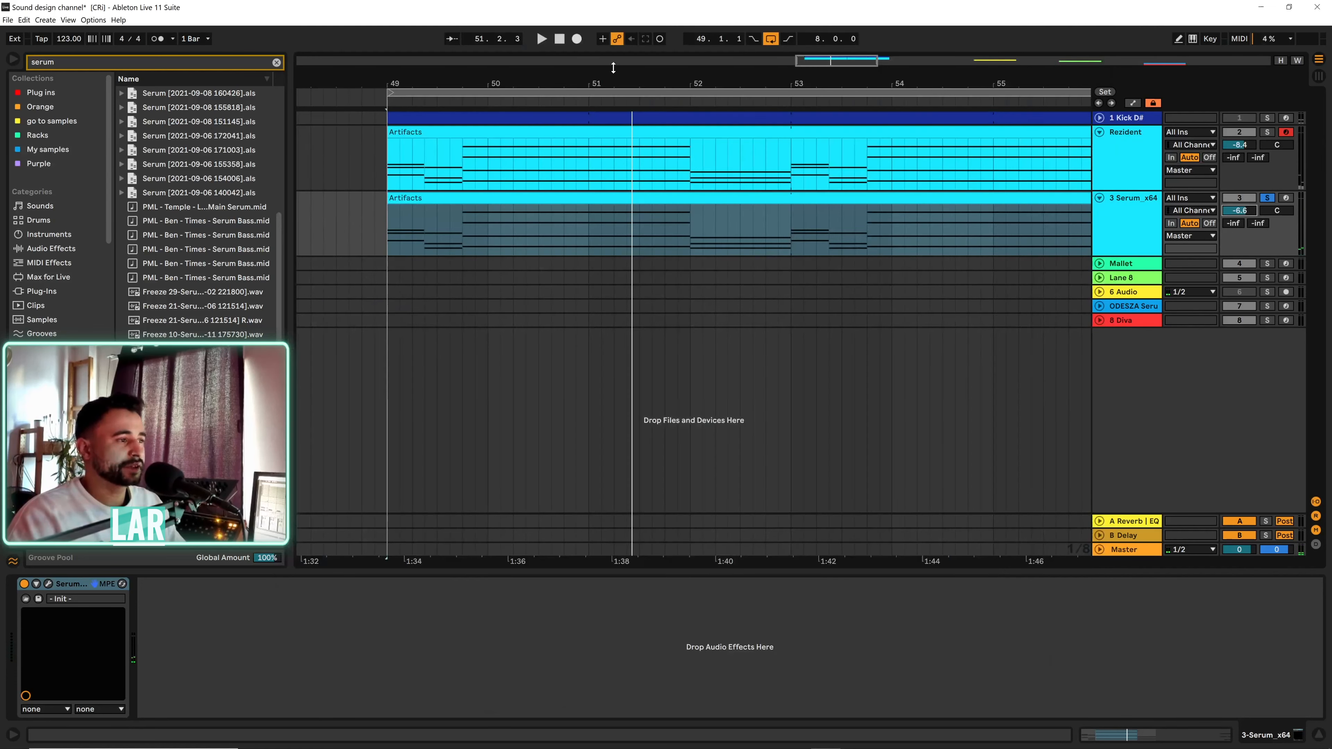
{"action": "left_click", "coordinate": [278, 63]}
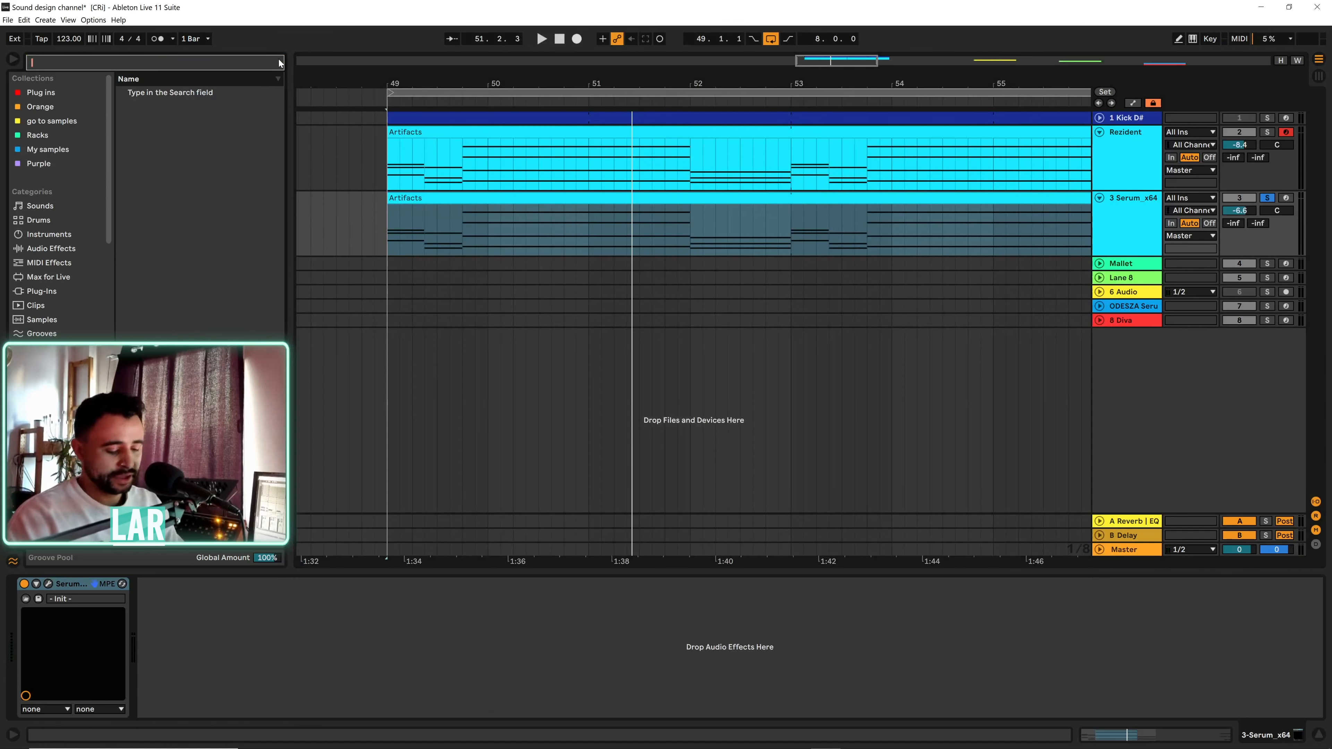
{"action": "type", "text": "ott"}
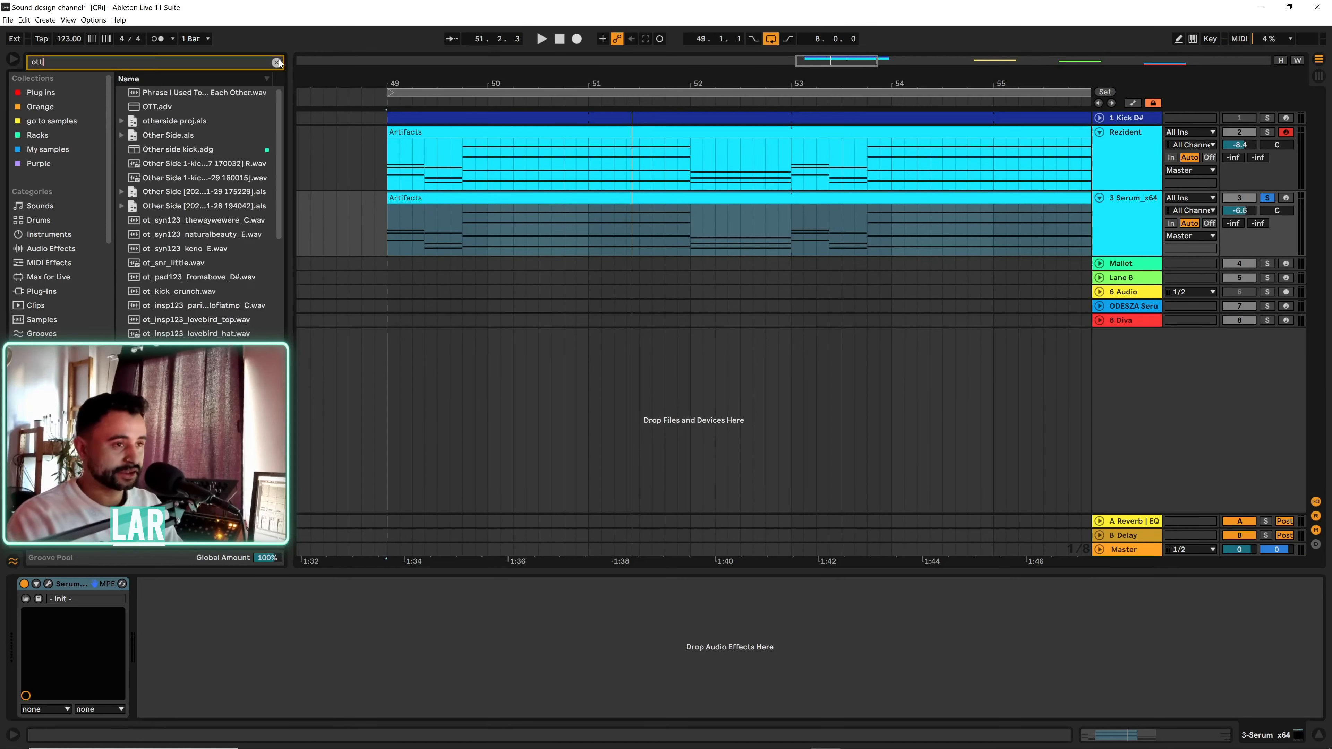
{"action": "left_click", "coordinate": [170, 92]}
{"action": "double_click", "coordinate": [170, 93]}
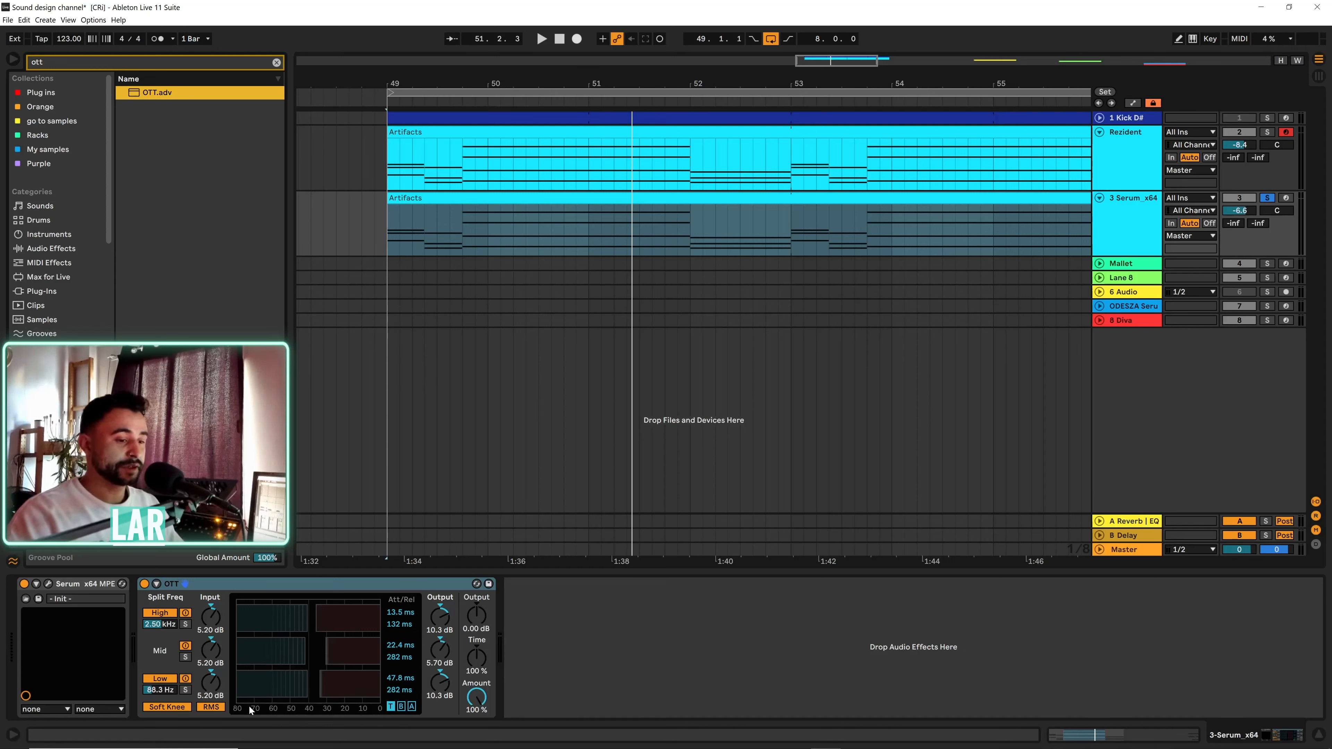
- Reduce the OTT amount to 24 % while playing the Serum track
{"action": "key", "text": "space"}
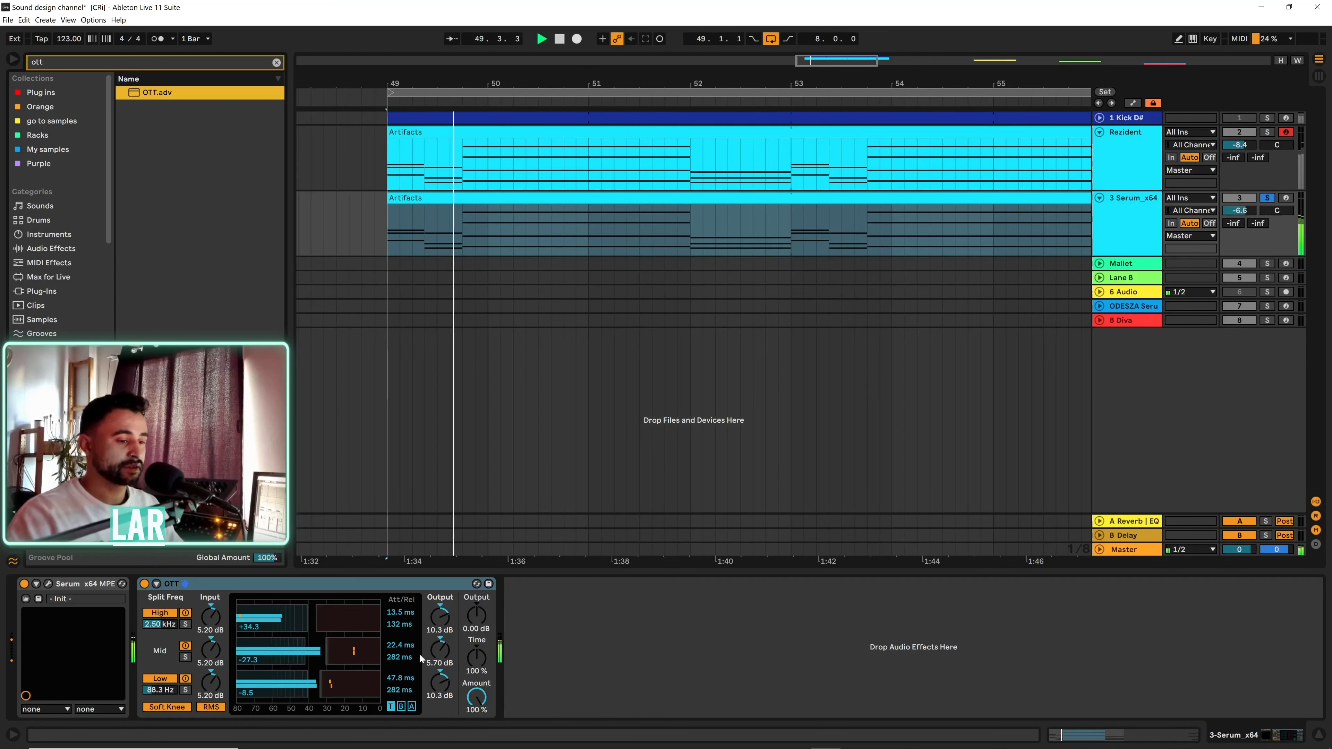
{"action": "left_click_drag", "start_coordinate": [481, 698], "coordinate": [481, 727]}
{"action": "key", "text": "space"}
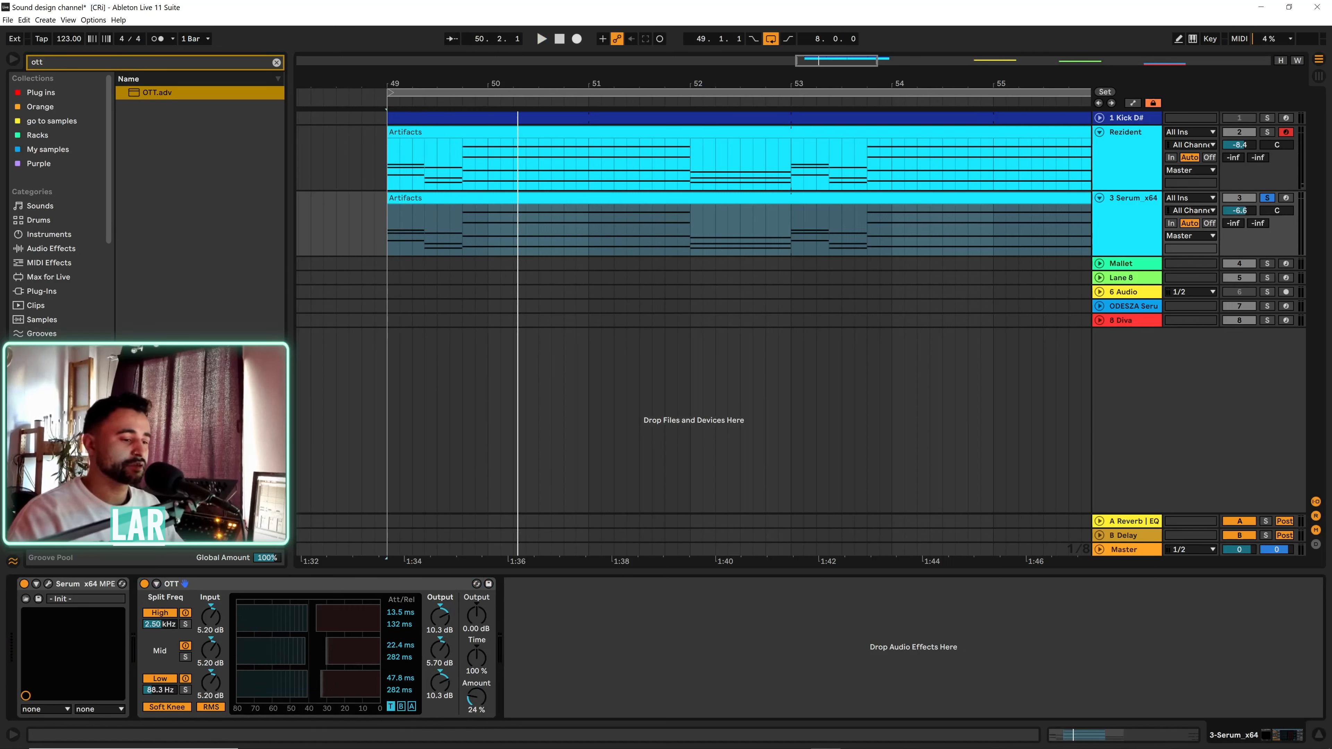
- Raise the upper compression thresholds of OTT's low, mid and high bands while auditioning the clip
{"action": "key", "text": "space"}
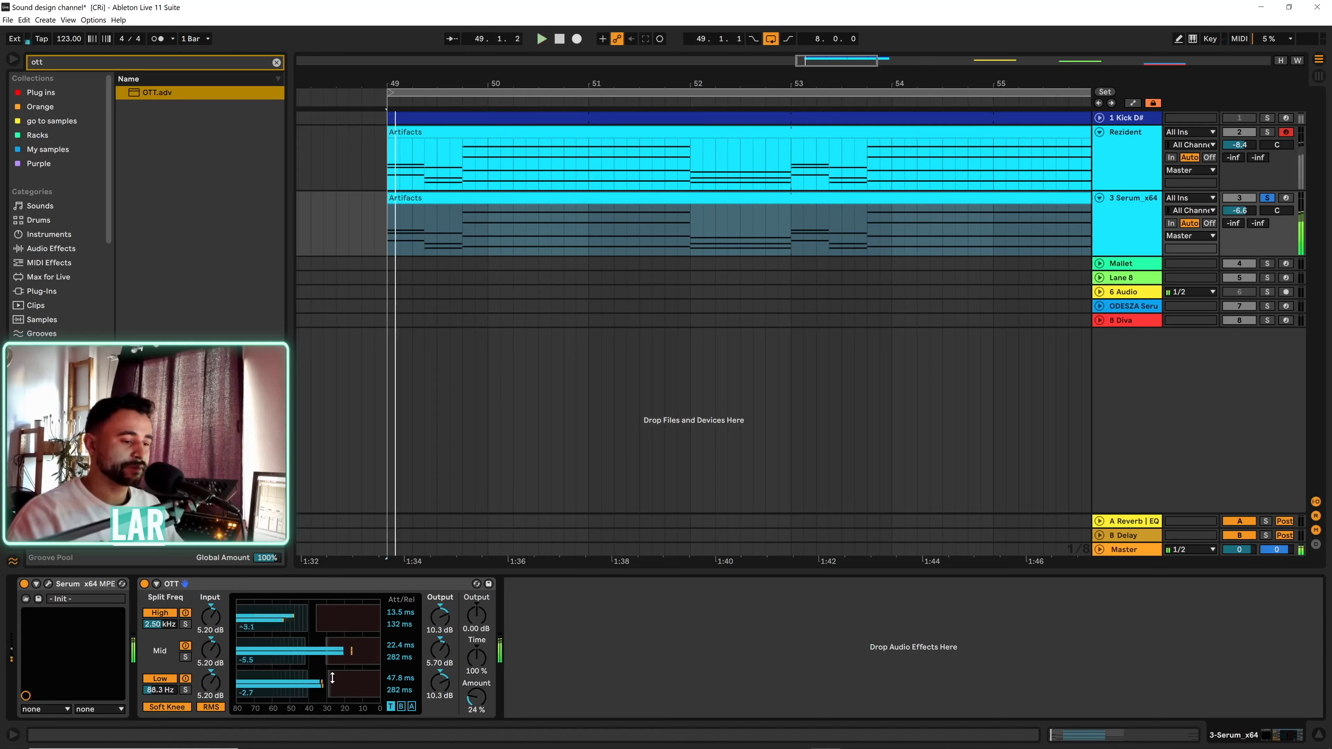
{"action": "key", "text": "space"}
{"action": "key", "text": "space"}
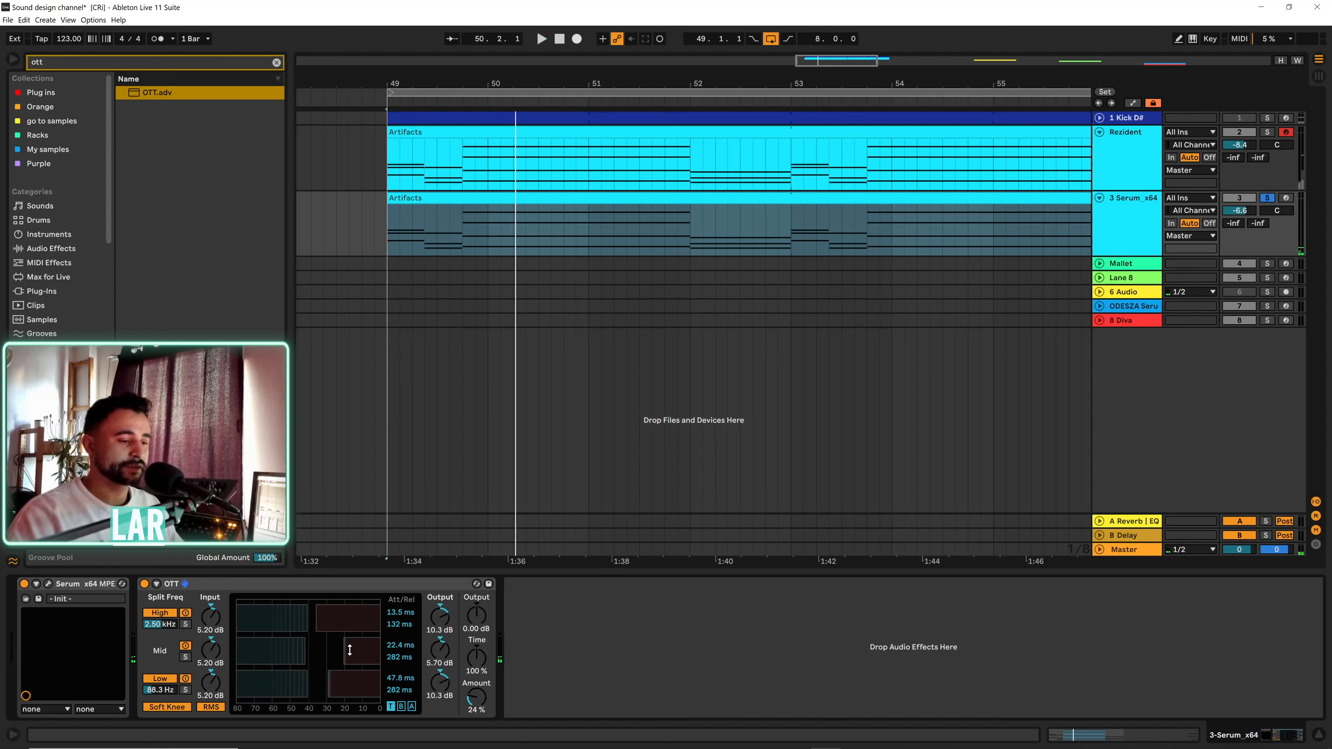
{"action": "key", "text": "space"}
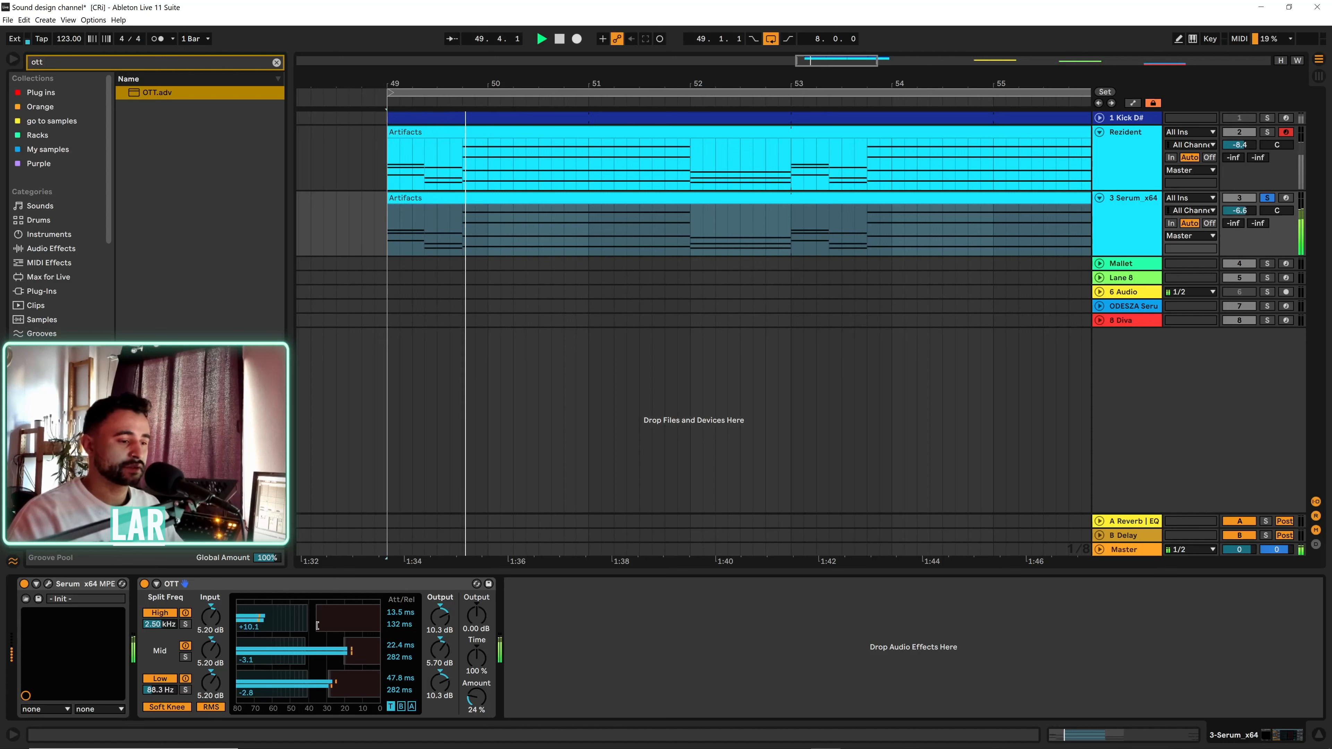
{"action": "key", "text": "space"}
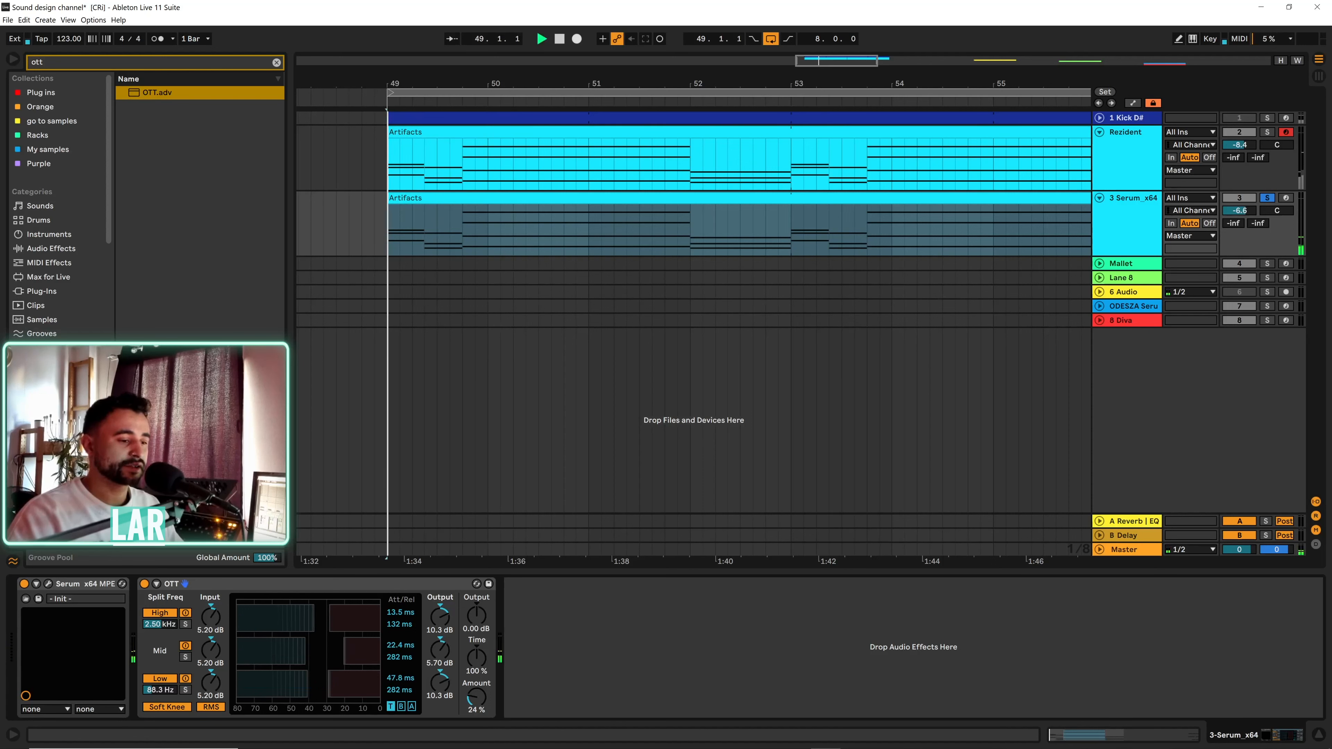
{"action": "key", "text": "space"}
{"action": "left_click", "coordinate": [220, 621]}
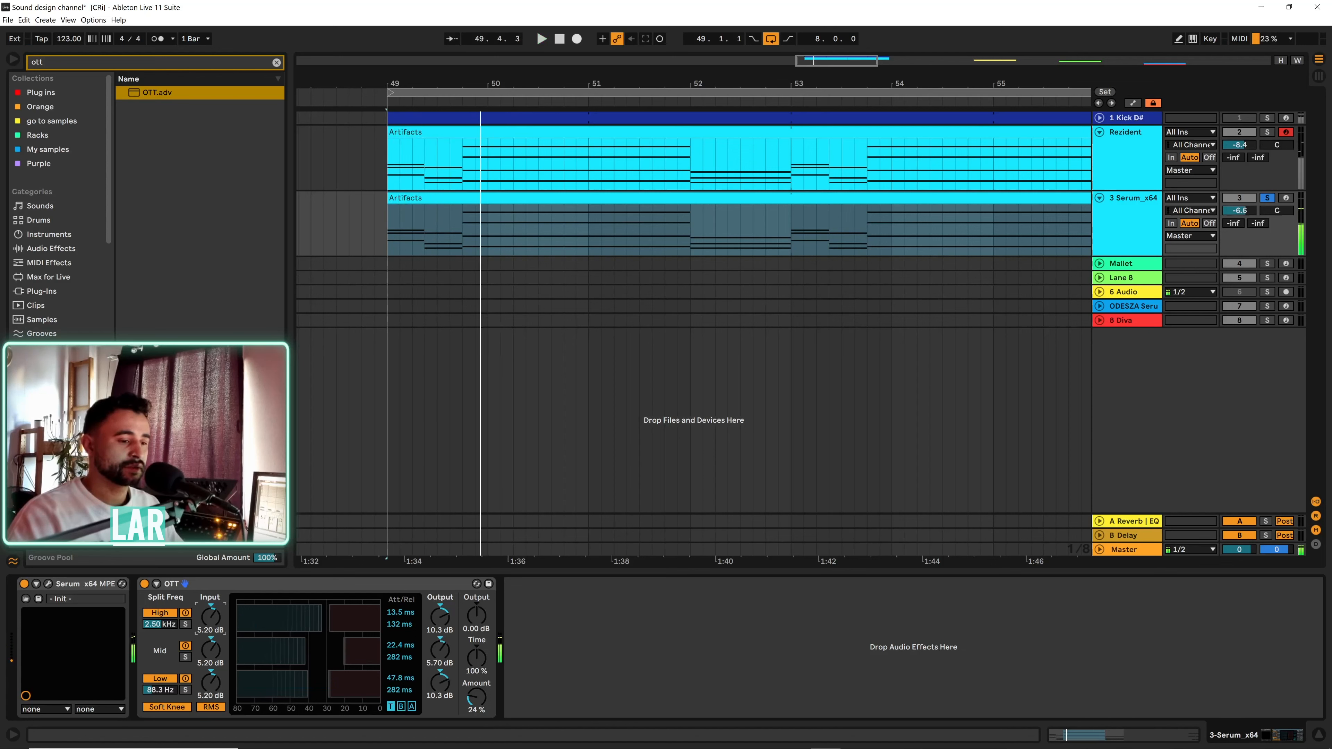
- Raise OTT's high-band input to 6.70 dB and its amount to 25 % while auditioning the clip
{"action": "key", "text": "space"}
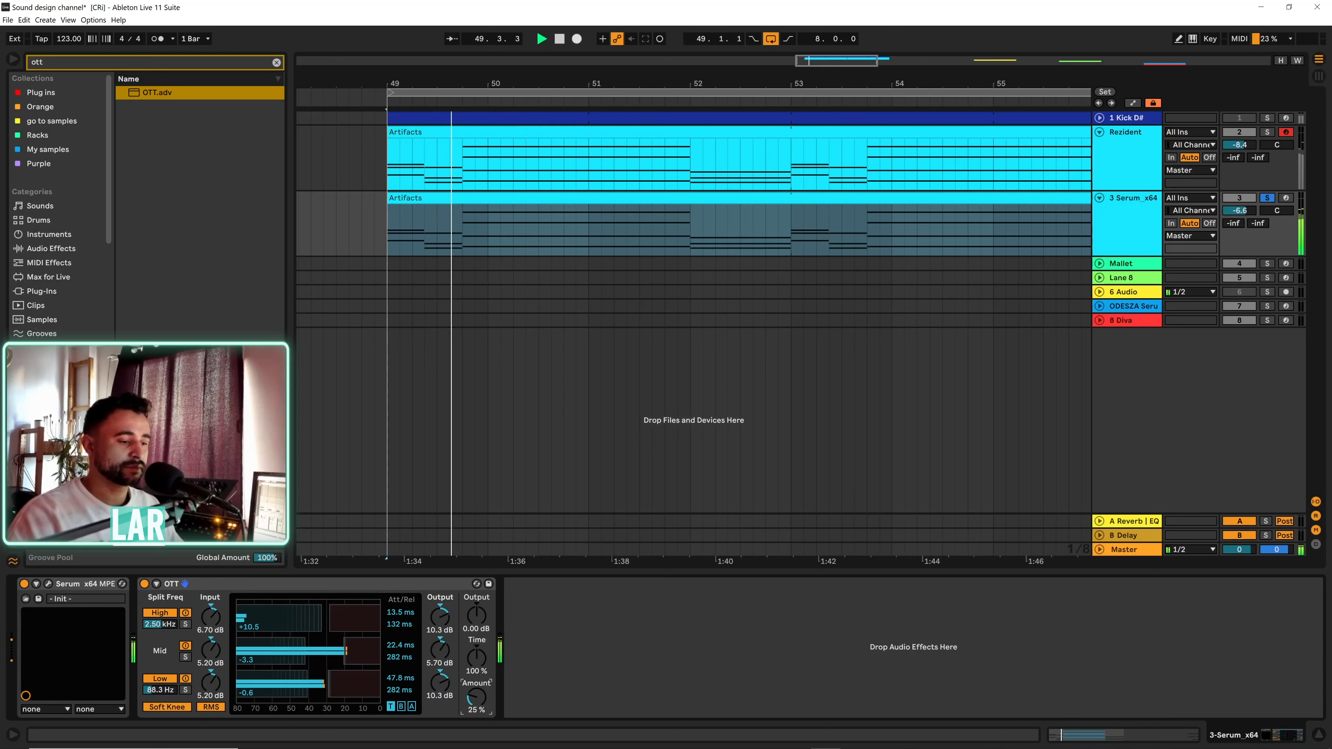
{"action": "key", "text": "space"}
- Search the browser for "eq" and load EQ Eight after OTT on the Serum track
{"action": "left_click", "coordinate": [277, 62]}
{"action": "type", "text": "eq"}
{"action": "double_click", "coordinate": [158, 107]}
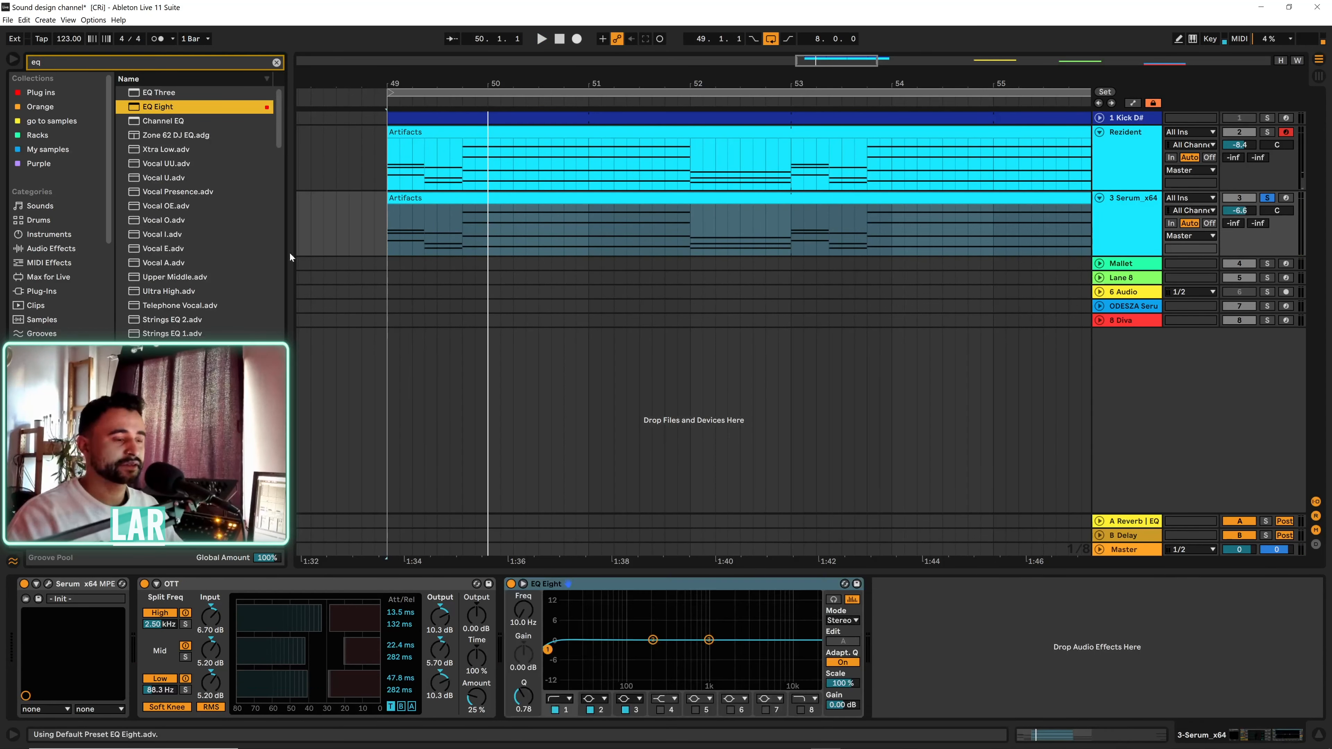
- Change EQ Eight's first band to the steep low cut at 66.7 Hz and audition the clip
{"action": "key", "text": "space"}
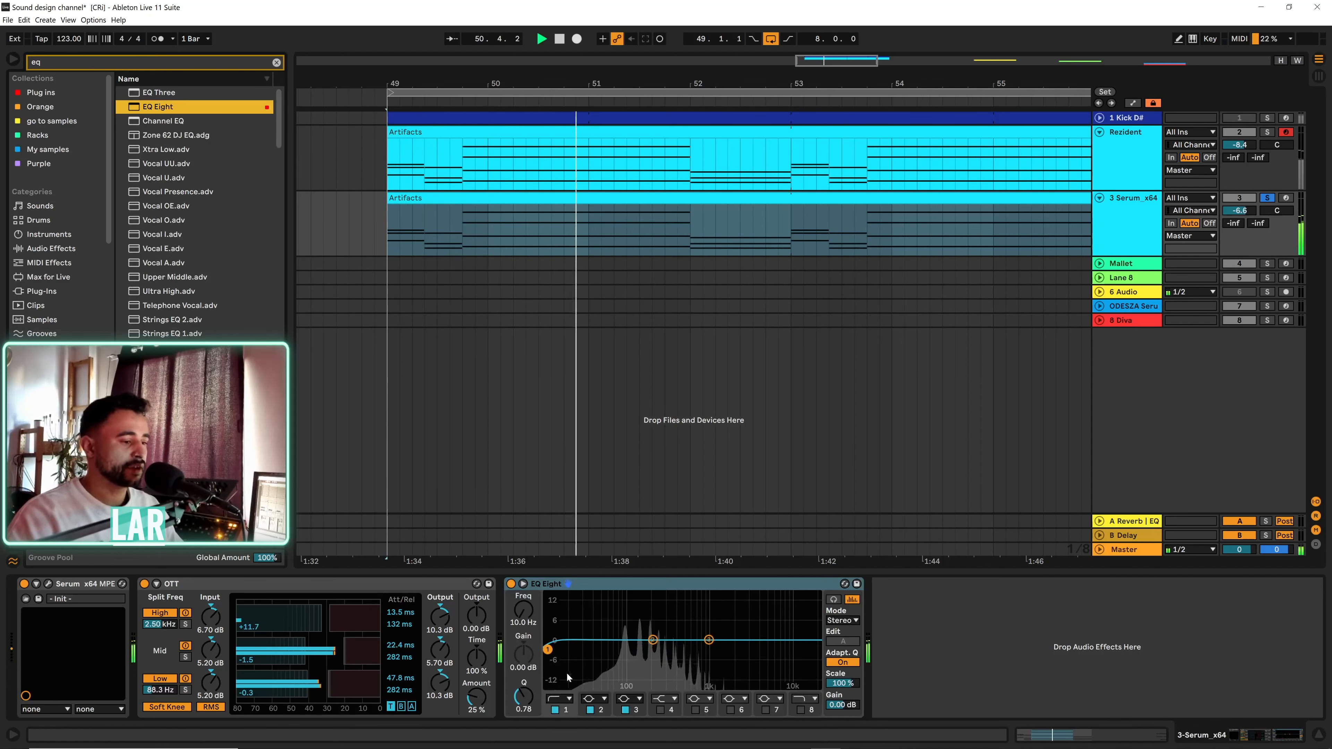
{"action": "left_click", "coordinate": [560, 700]}
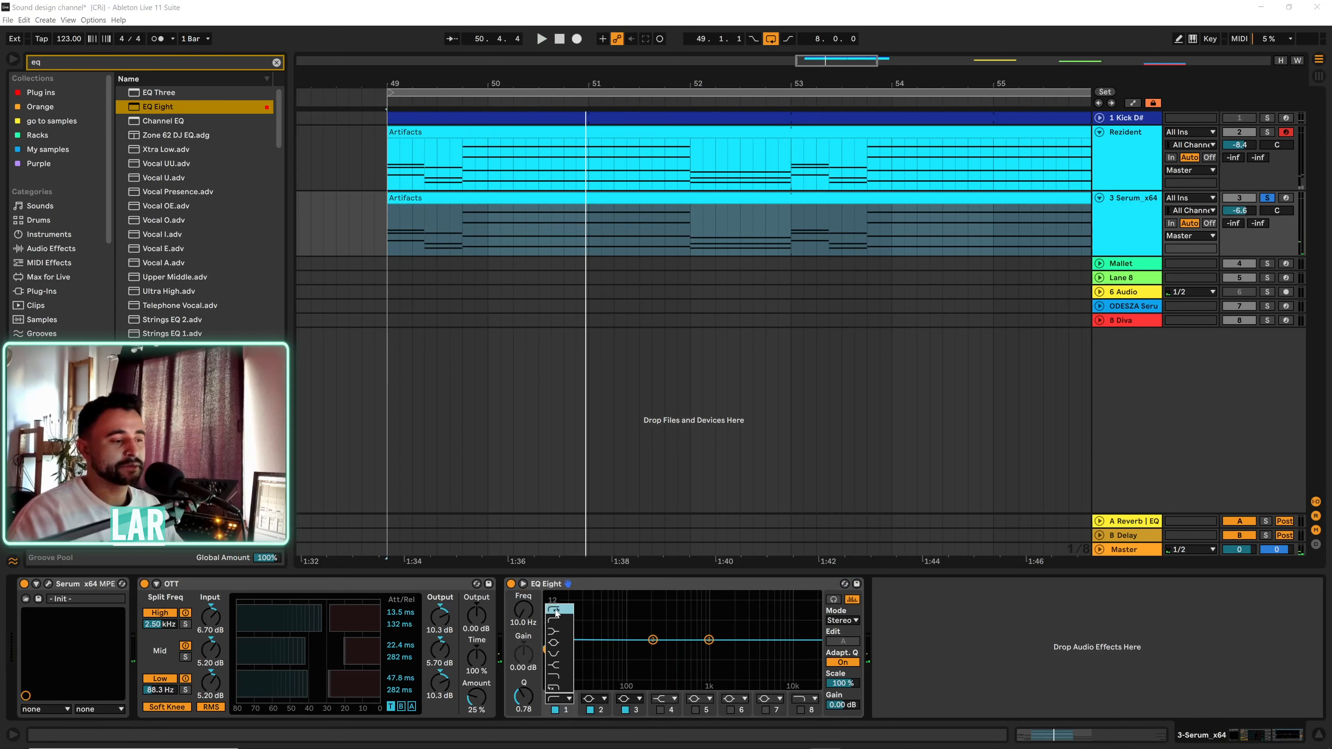
{"action": "left_click", "coordinate": [557, 610]}
{"action": "left_click_drag", "start_coordinate": [553, 655], "coordinate": [614, 650]}
{"action": "key", "text": "space"}
{"action": "key", "text": "space"}
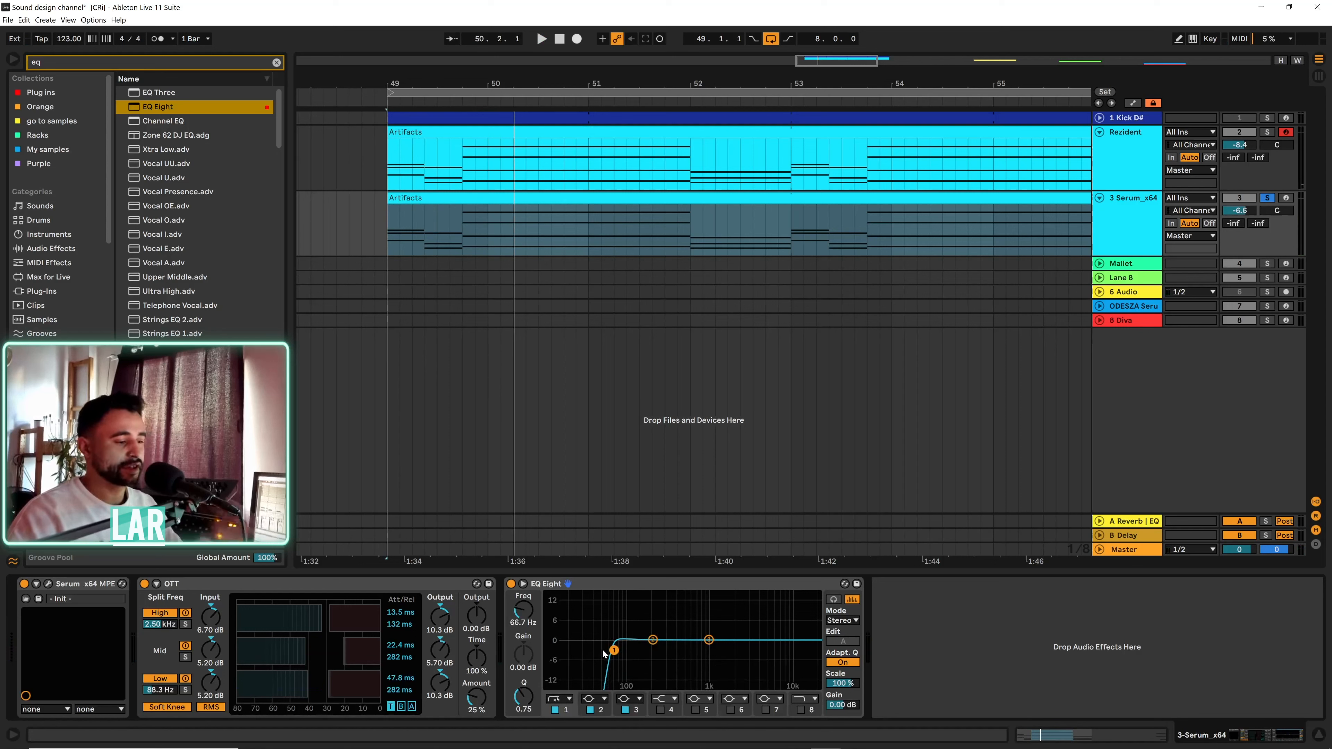
{"action": "key", "text": "space"}
{"action": "key", "text": "space"}
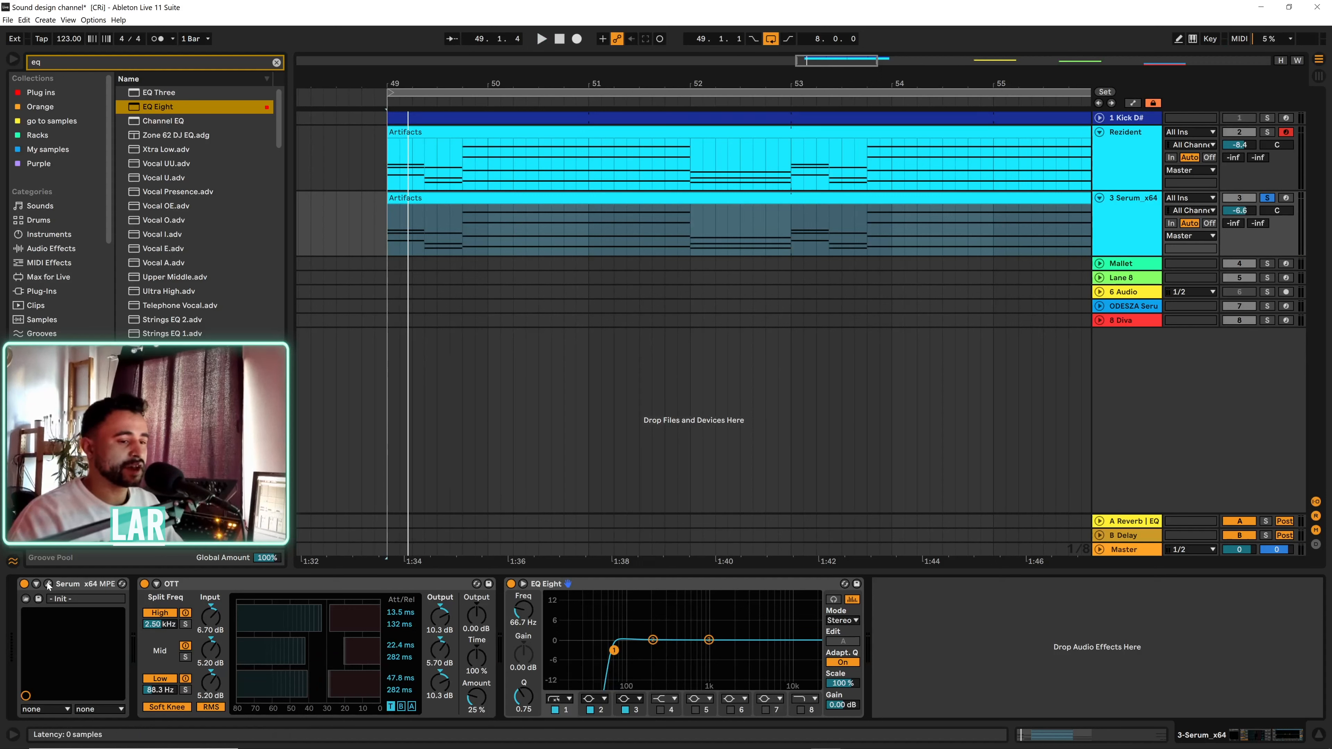
- Search the browser for "fil" and load Filter Delay after EQ Eight
{"action": "left_click", "coordinate": [276, 62]}
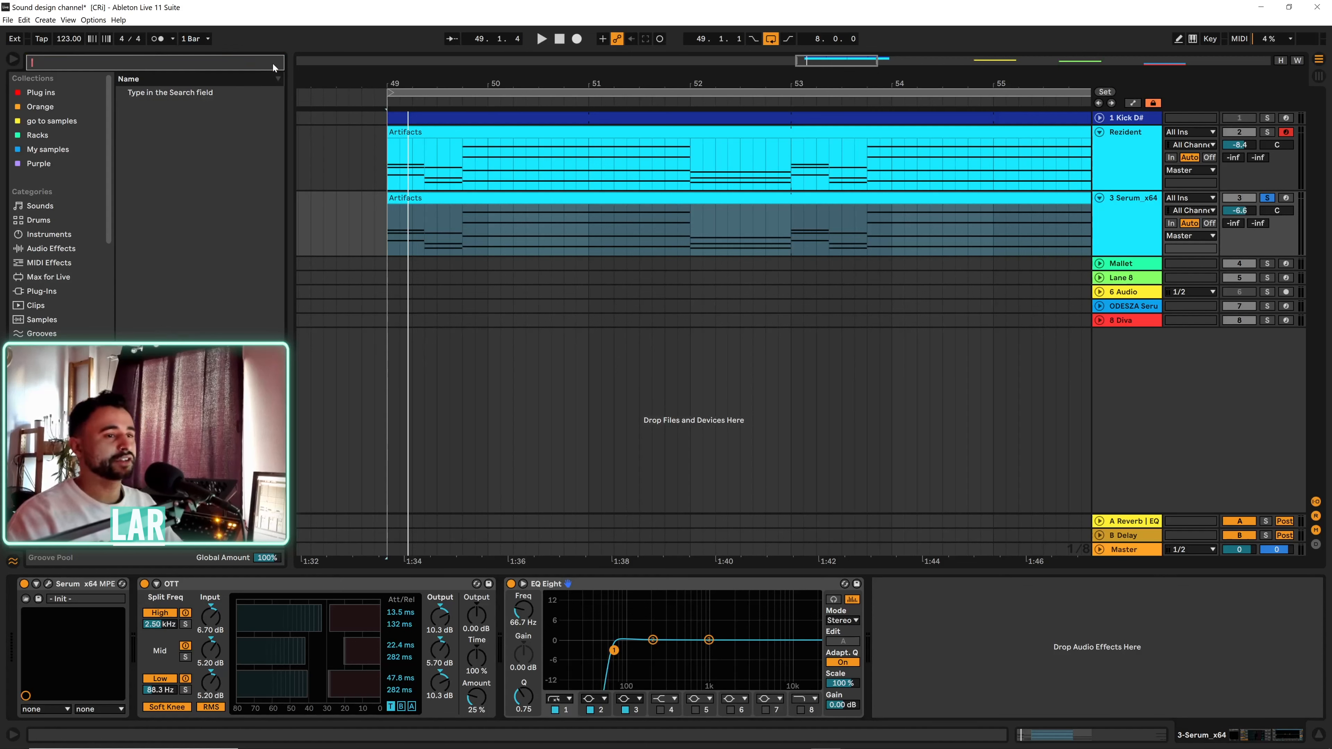
{"action": "type", "text": "filer"}
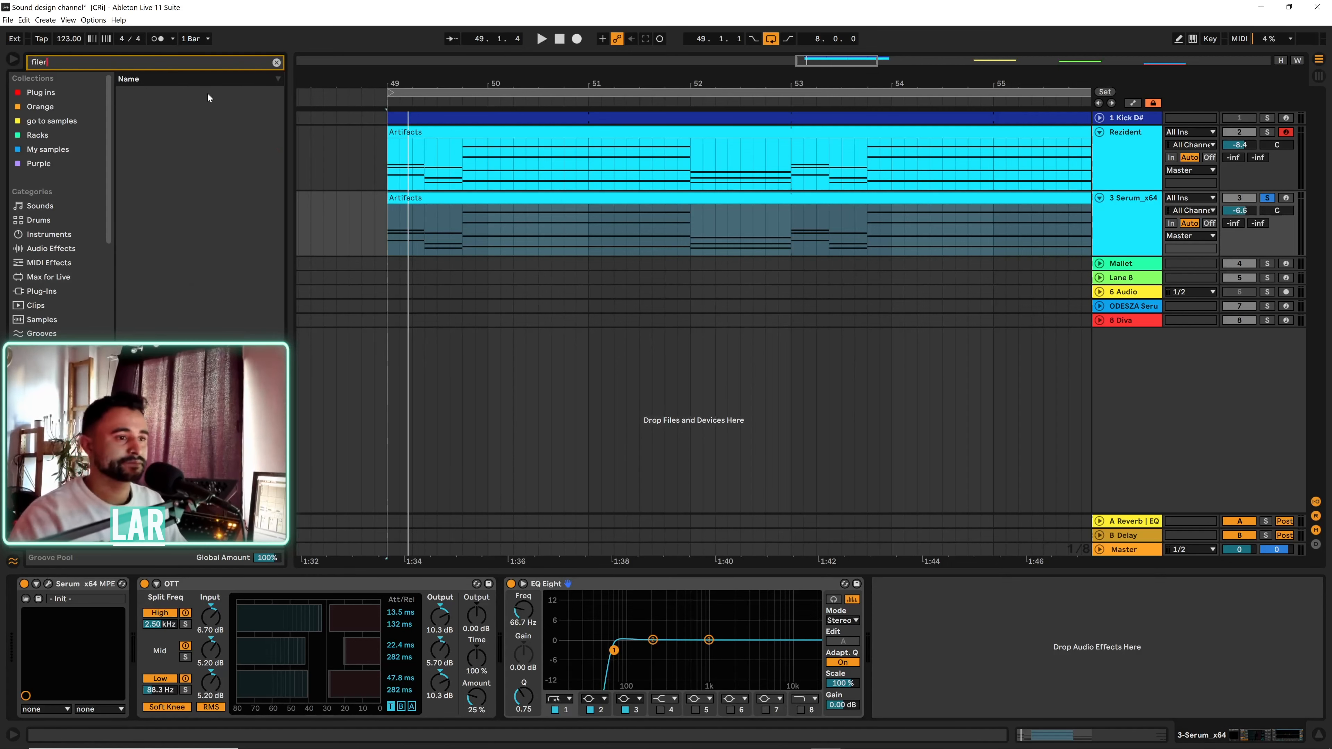
{"action": "key", "text": "BackSpace"}
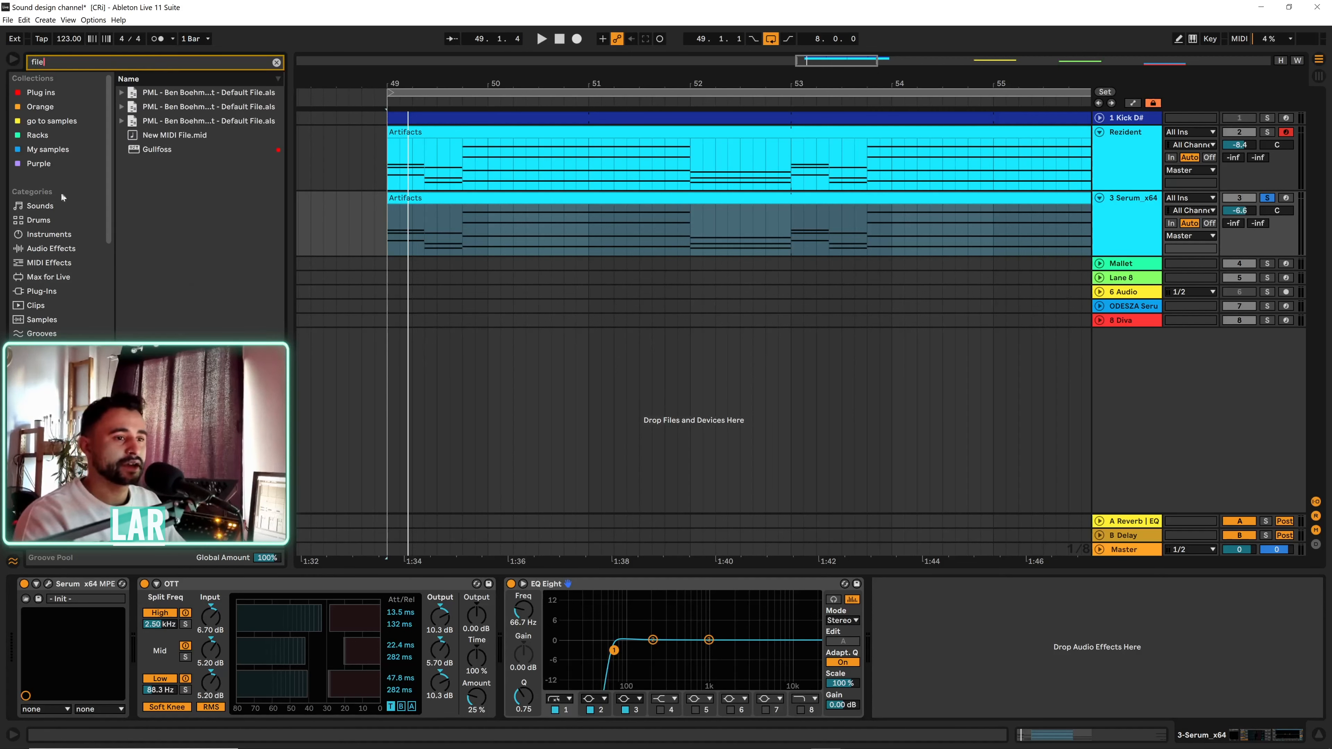
{"action": "key", "text": "BackSpace"}
{"action": "double_click", "coordinate": [169, 93]}
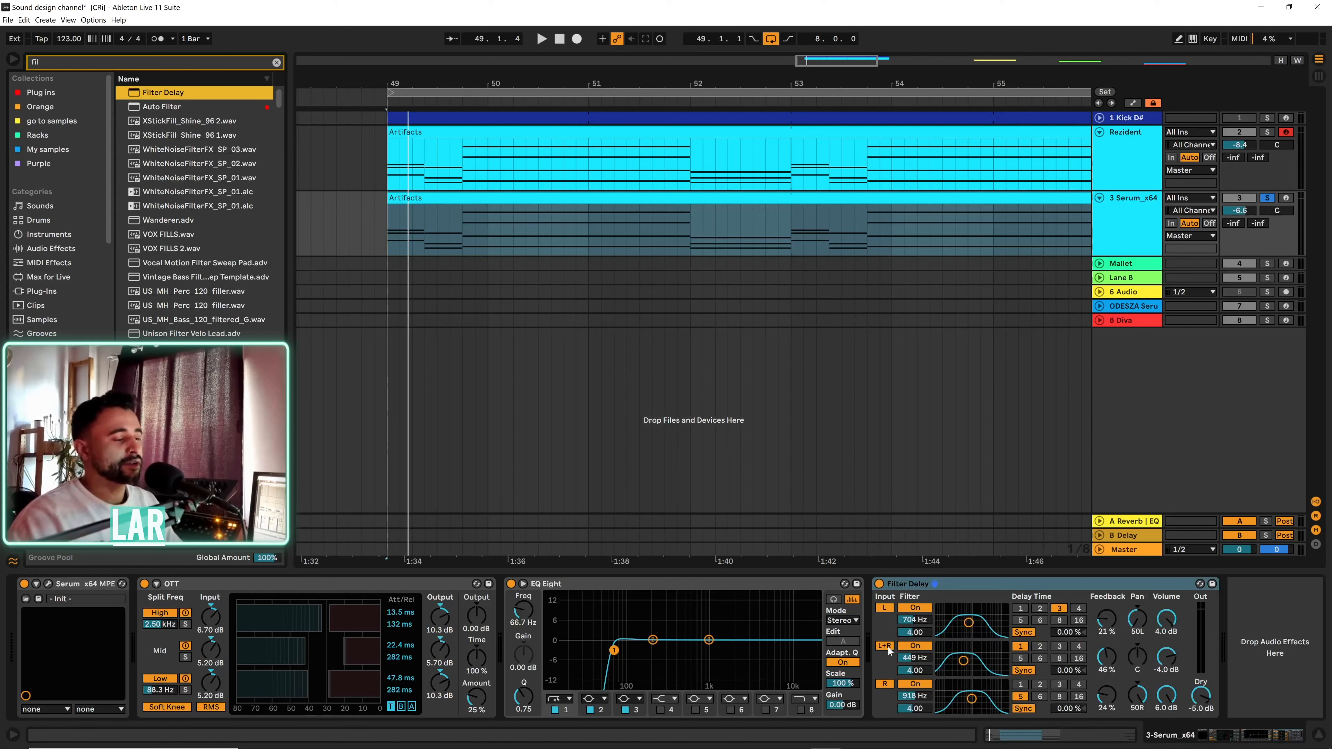
- Turn off Filter Delay's L+R channel, set the L filter to 6.52 kHz, the R filter to 4.98 kHz and dry to 0.0 dB
{"action": "left_click", "coordinate": [884, 646]}
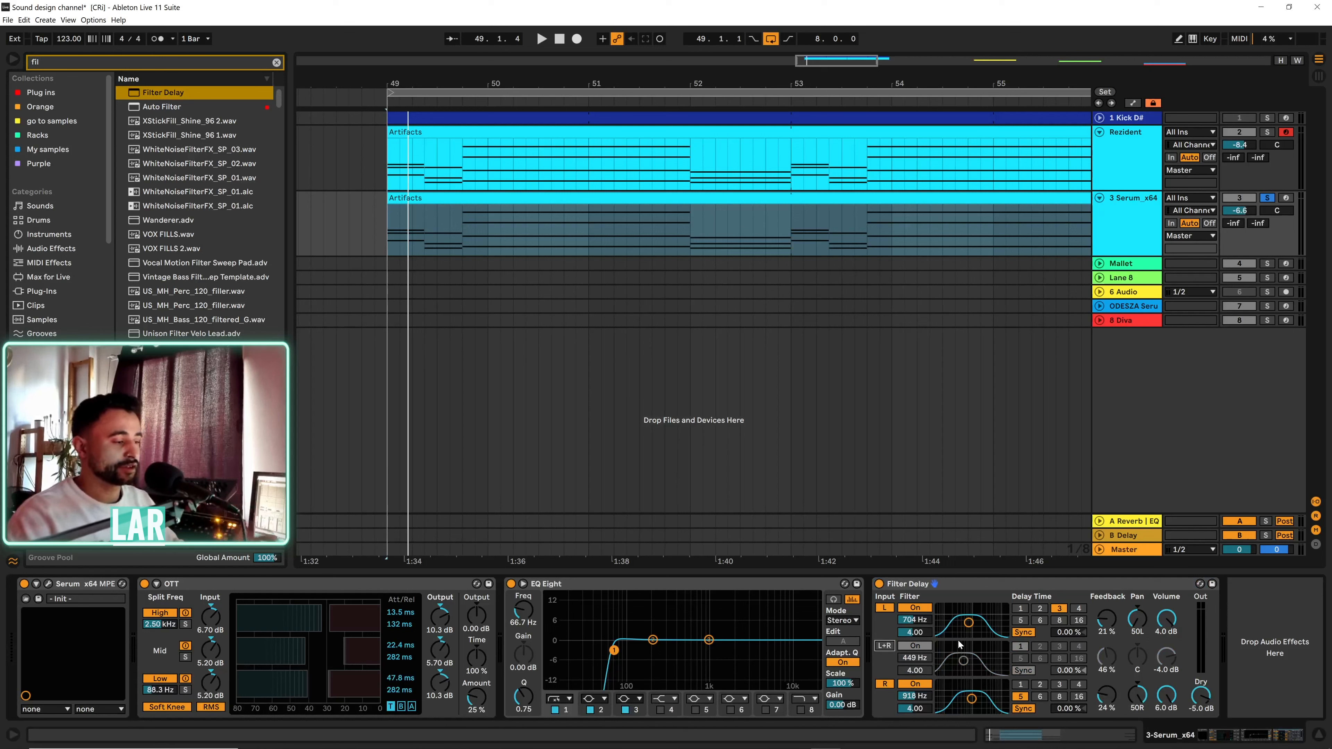
{"action": "left_click_drag", "start_coordinate": [969, 629], "coordinate": [996, 623]}
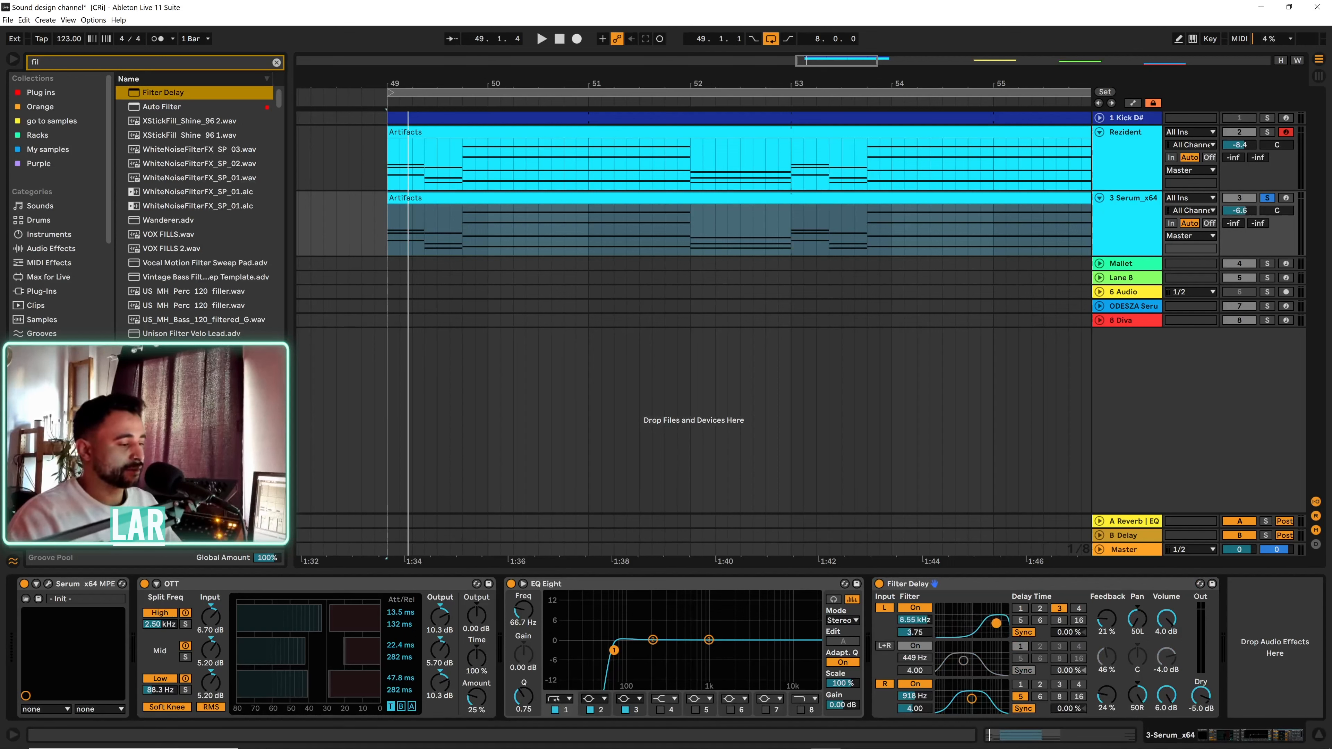
{"action": "left_click_drag", "start_coordinate": [971, 699], "coordinate": [990, 698]}
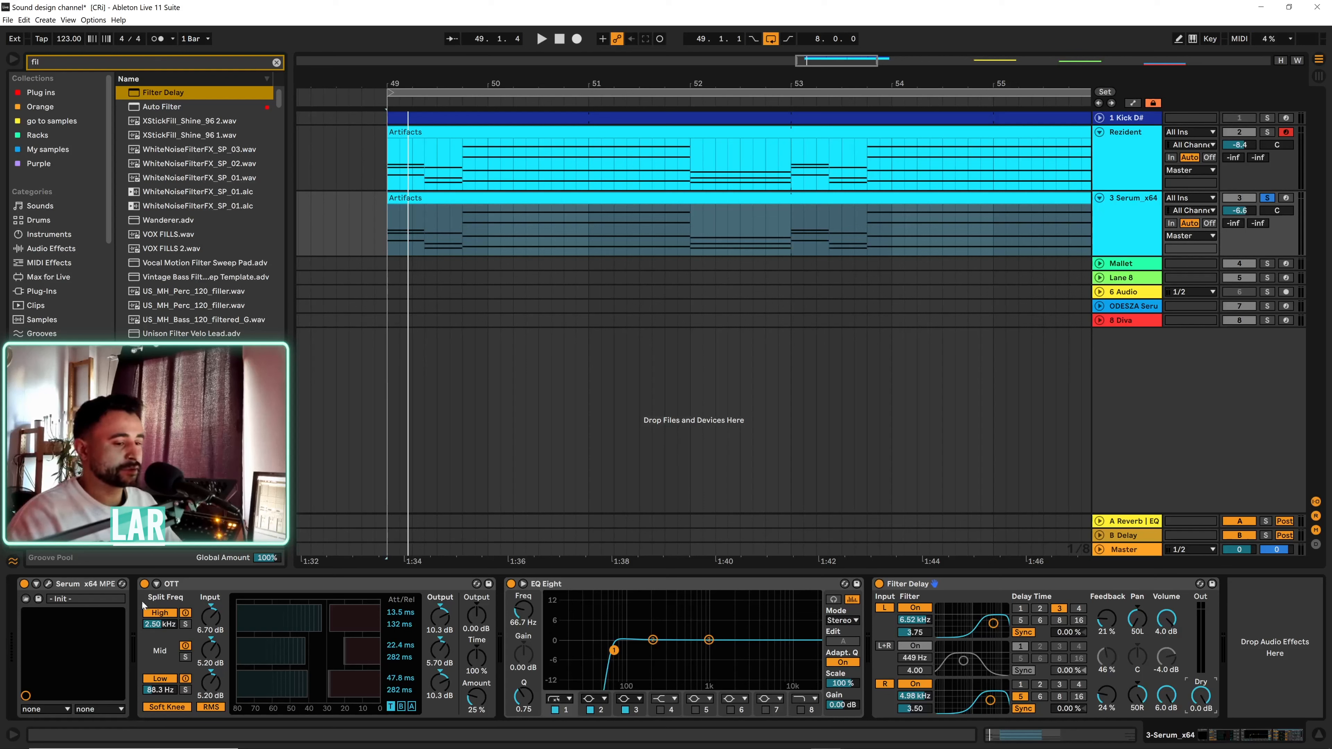
{"action": "key", "text": "space"}
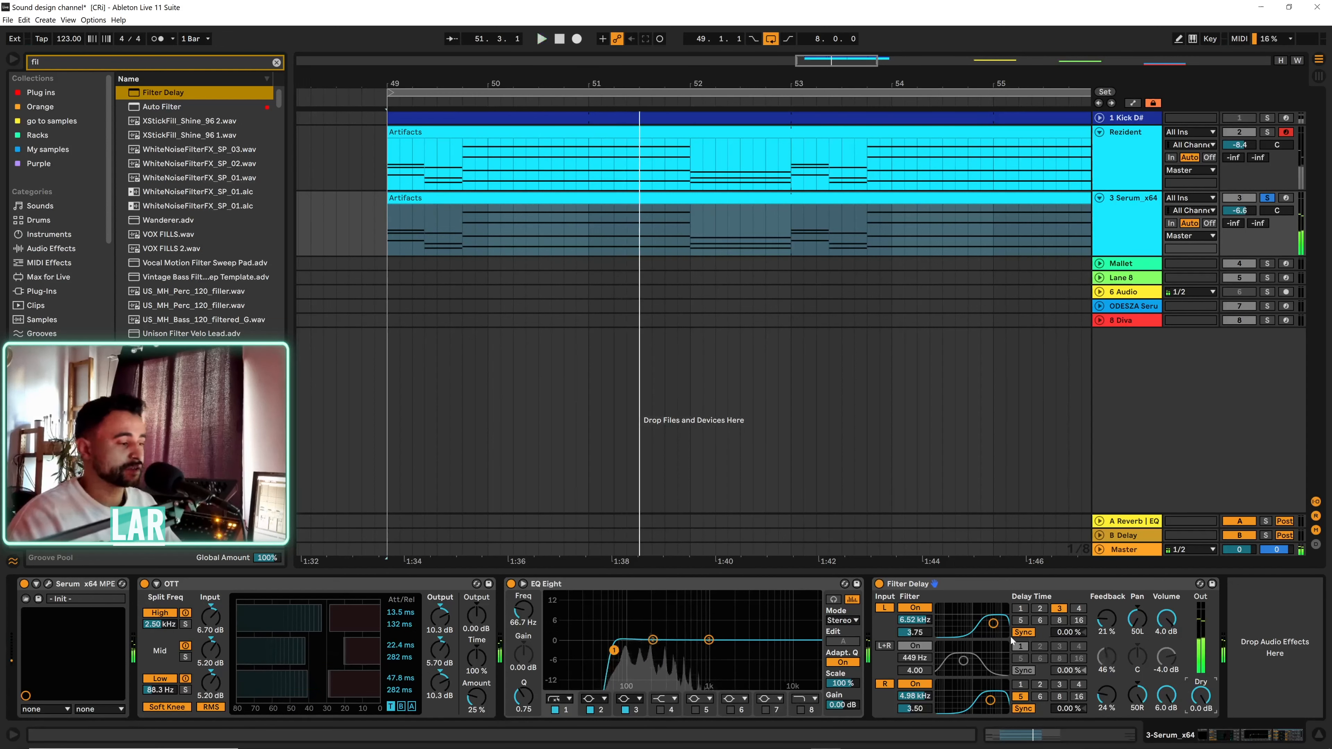
- Set Filter Delay's L channel to 7.47 kHz, Q 2.00 and 34 % feedback, and its R channel to 6.10 kHz and 36 % feedback
{"action": "left_click_drag", "start_coordinate": [995, 630], "coordinate": [997, 634]}
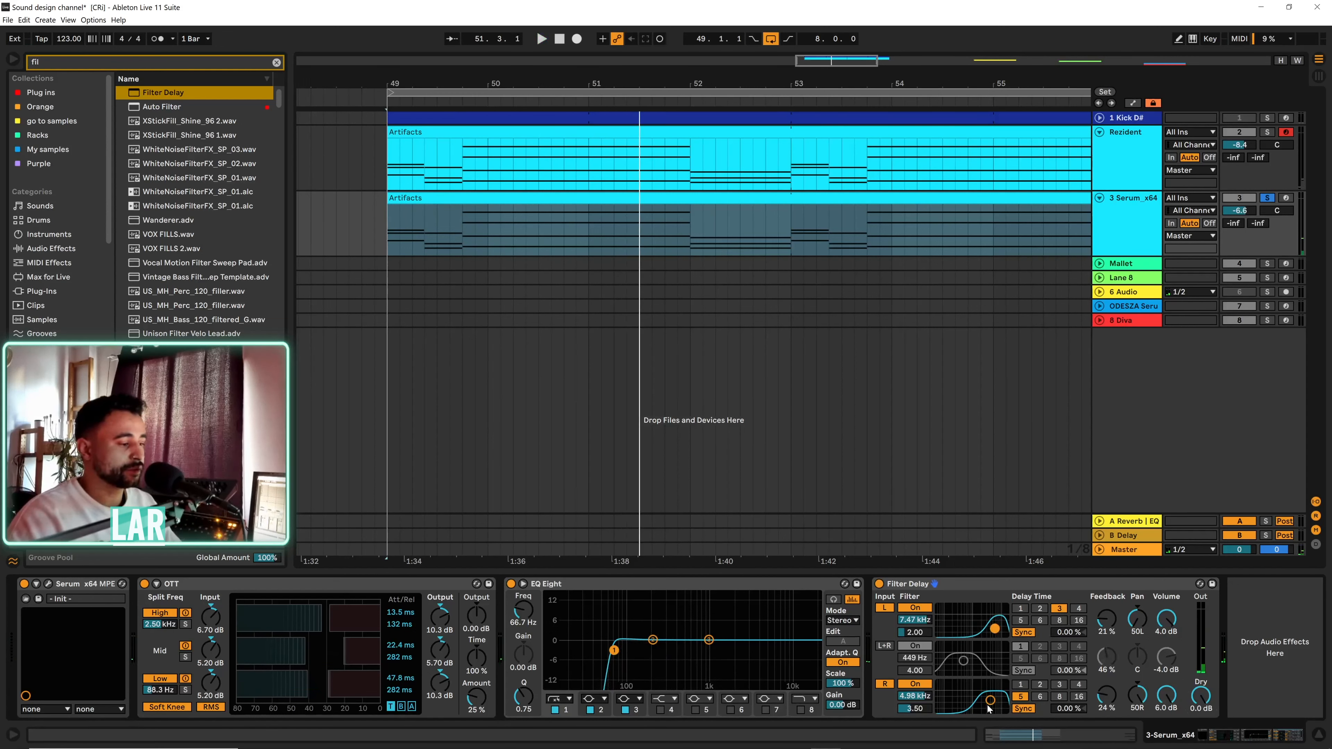
{"action": "left_click_drag", "start_coordinate": [989, 709], "coordinate": [993, 700]}
{"action": "key", "text": "space"}
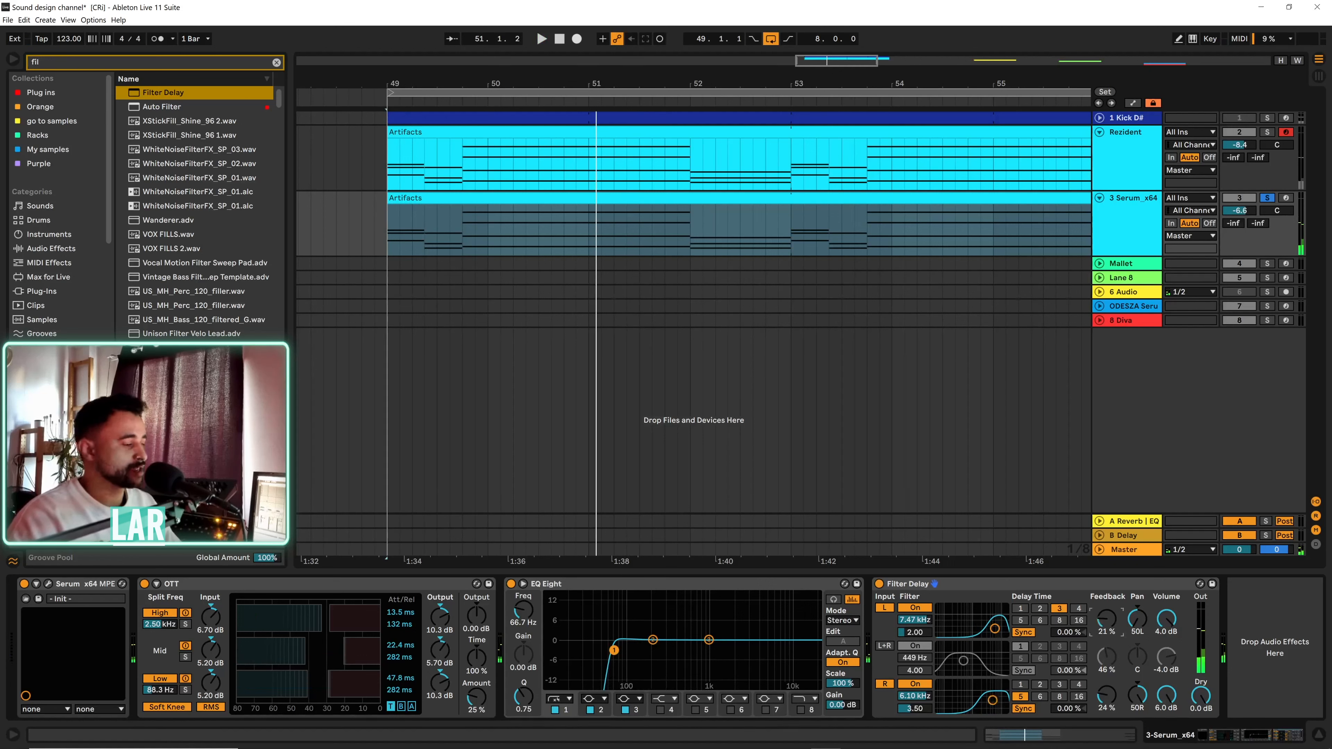
{"action": "left_click_drag", "start_coordinate": [1107, 619], "coordinate": [1106, 613]}
{"action": "key", "text": "space"}
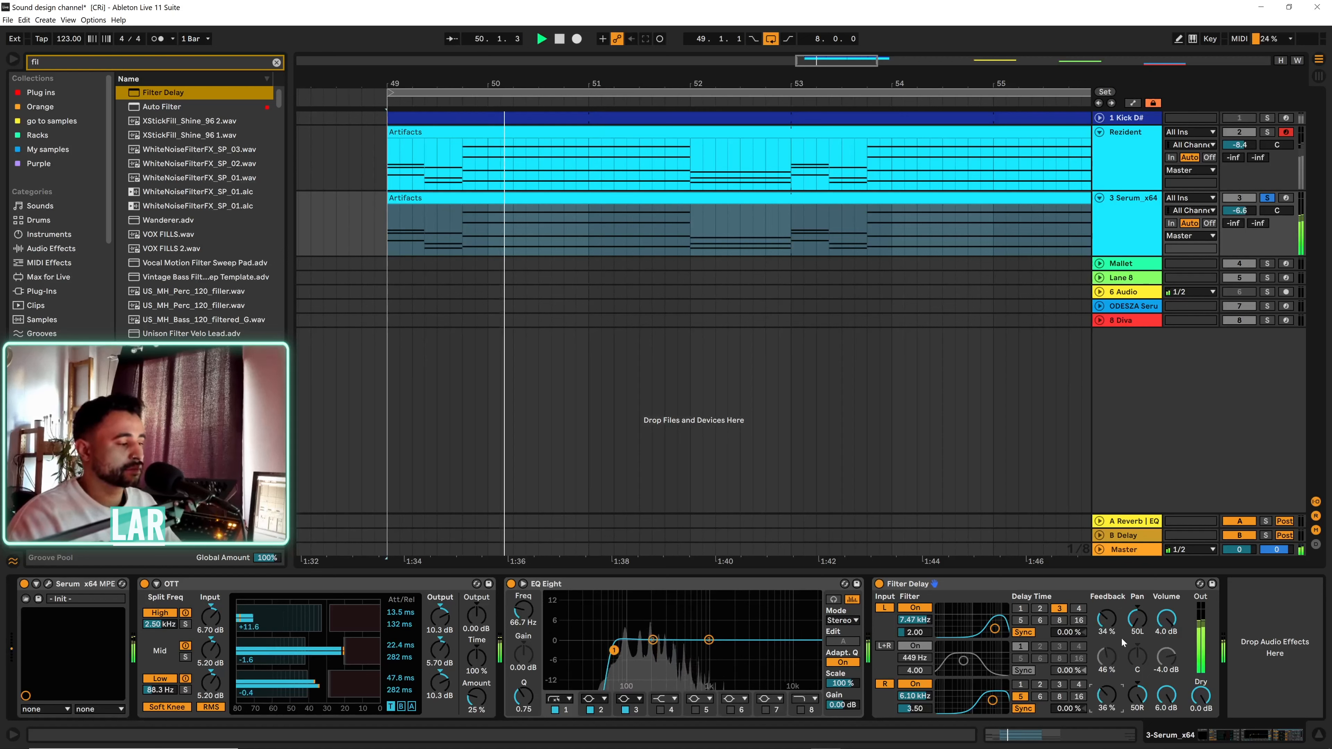
- Open Serum's window, assign Macro 2 to the filter cutoff and test the macro's movement
{"action": "left_click", "coordinate": [48, 583]}
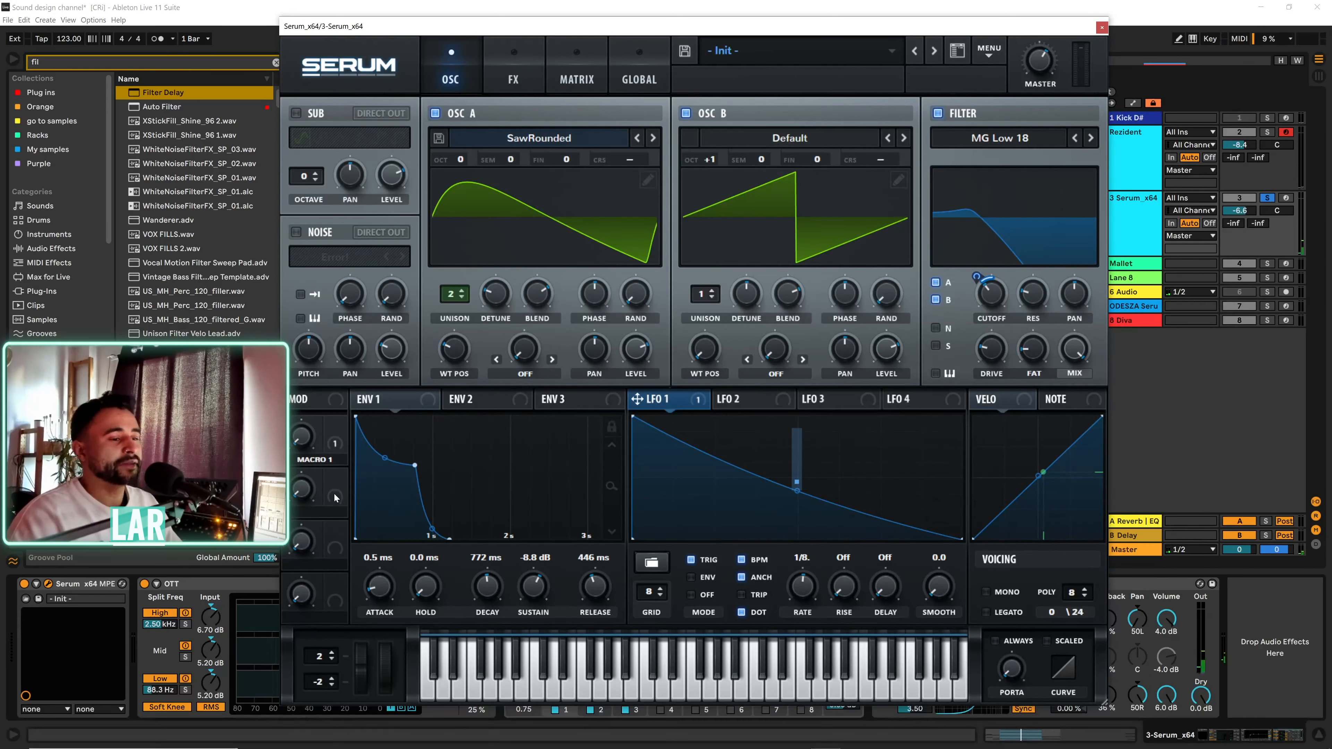
{"action": "left_click_drag", "start_coordinate": [1001, 303], "coordinate": [994, 297]}
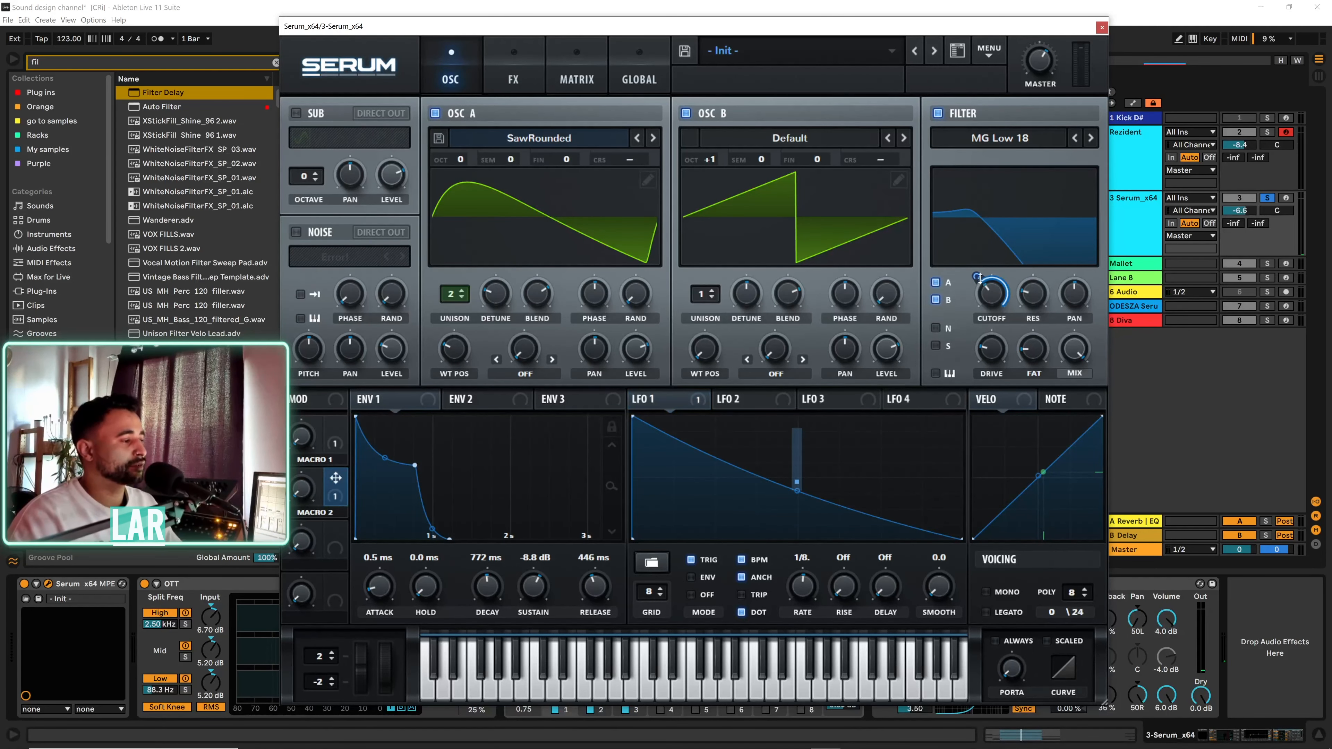
{"action": "mouse_move", "coordinate": [304, 492]}
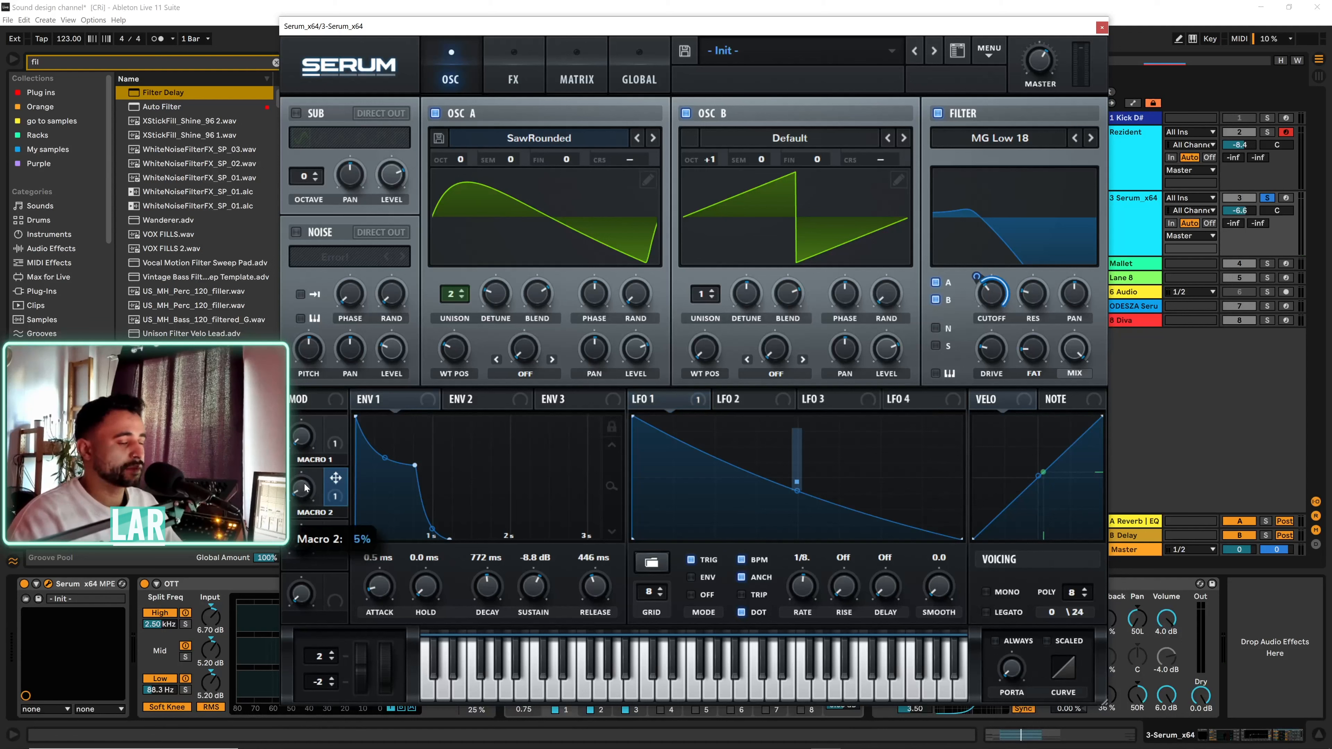
{"action": "mouse_move", "coordinate": [304, 488]}
{"action": "left_mouse_down"}
{"action": "mouse_move", "coordinate": [310, 475]}
{"action": "mouse_move", "coordinate": [304, 491]}
{"action": "left_mouse_up"}
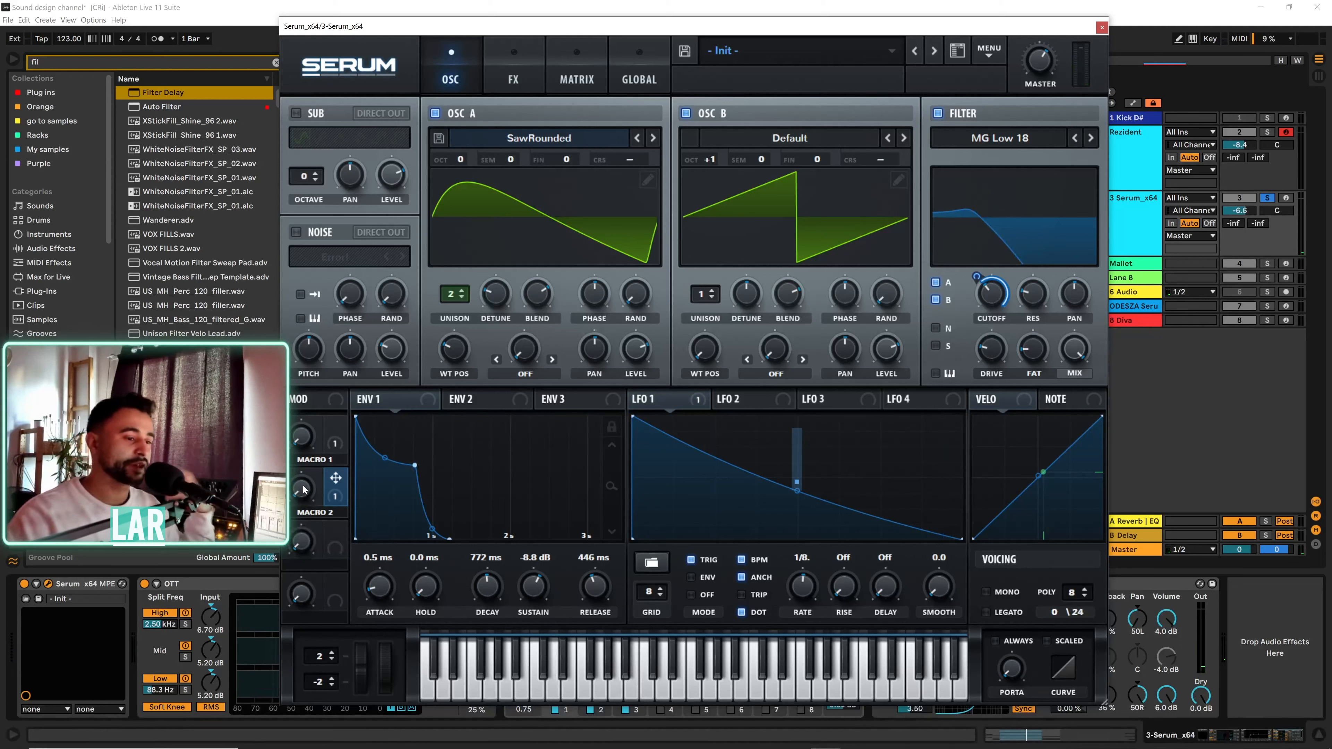
- Rename Macro 2 as FILTER and Macro 1 as LFO
{"action": "double_click", "coordinate": [317, 512]}
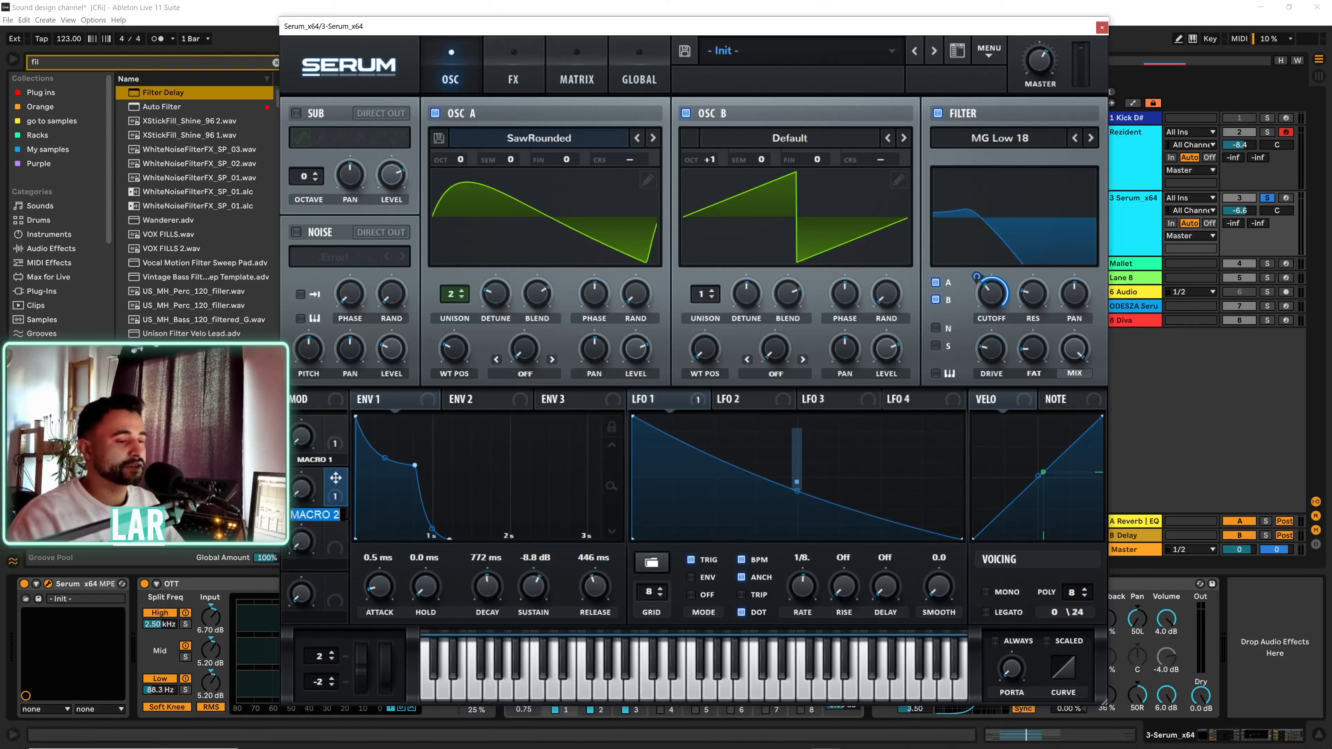
{"action": "type", "text": "FILTER"}
{"action": "key", "text": "Return"}
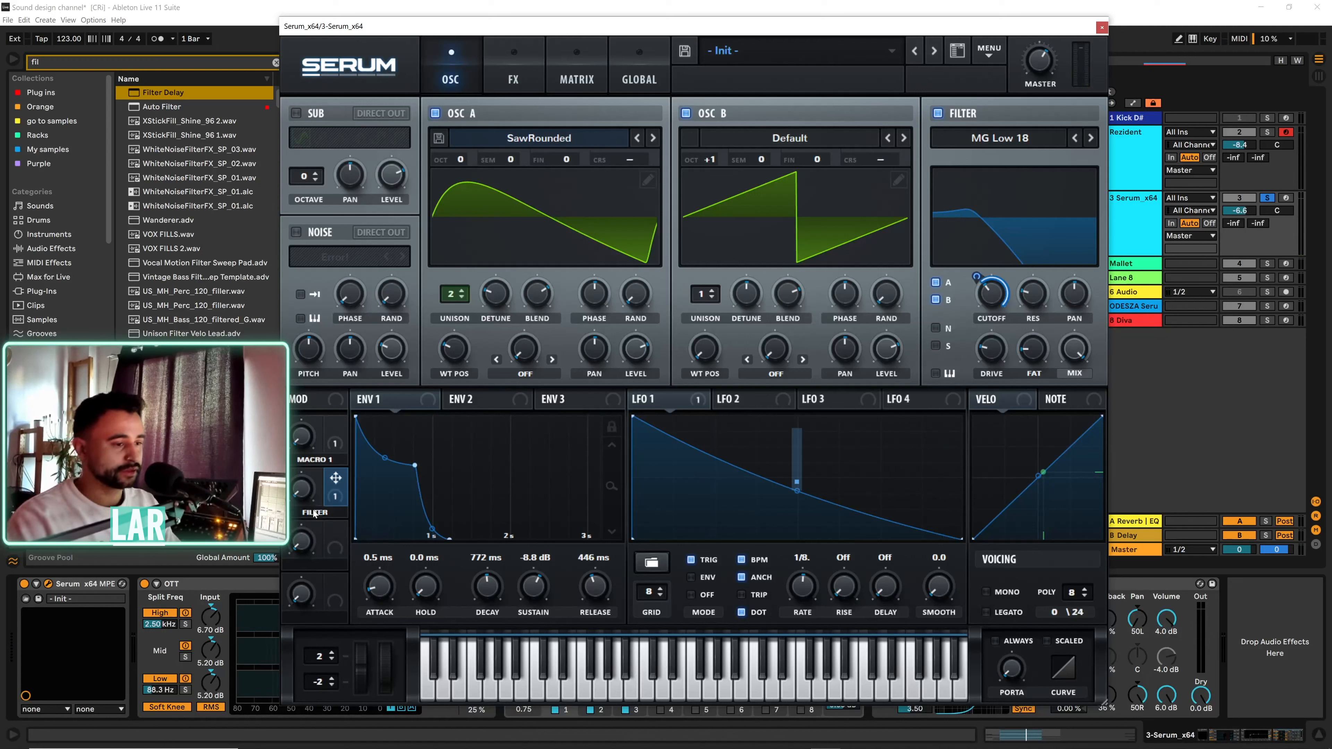
{"action": "double_click", "coordinate": [315, 460]}
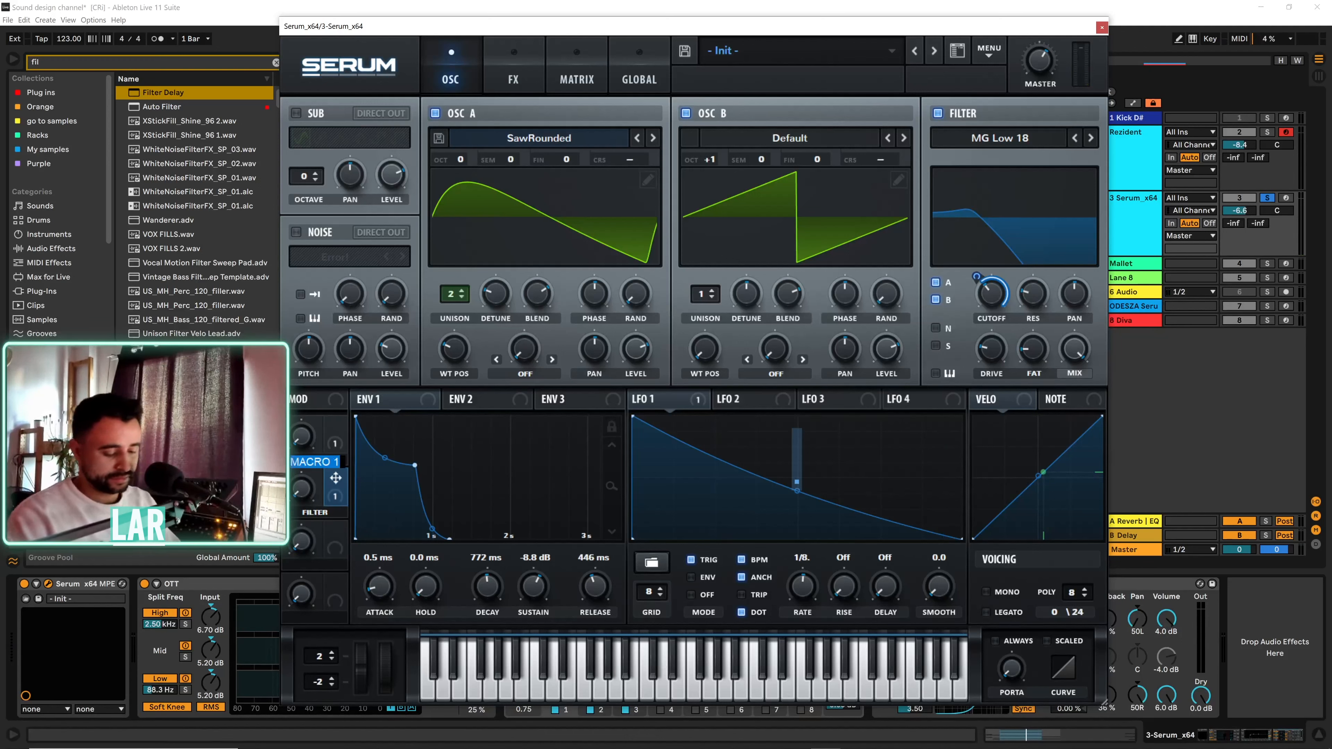
{"action": "type", "text": "LFO"}
{"action": "key", "text": "Return"}
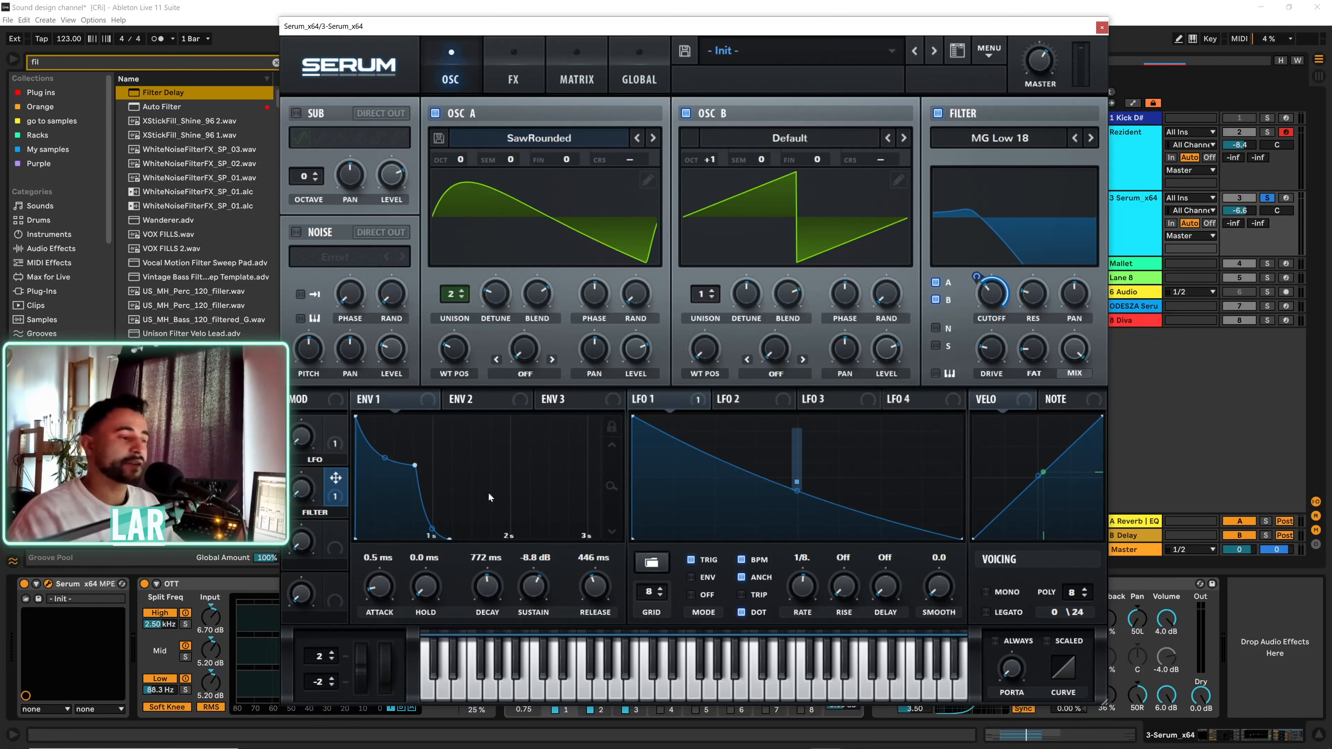
- Bend LFO 1's curve further down and sweep the LFO macro to test its range during playback
{"action": "left_click_drag", "start_coordinate": [306, 436], "coordinate": [310, 496]}
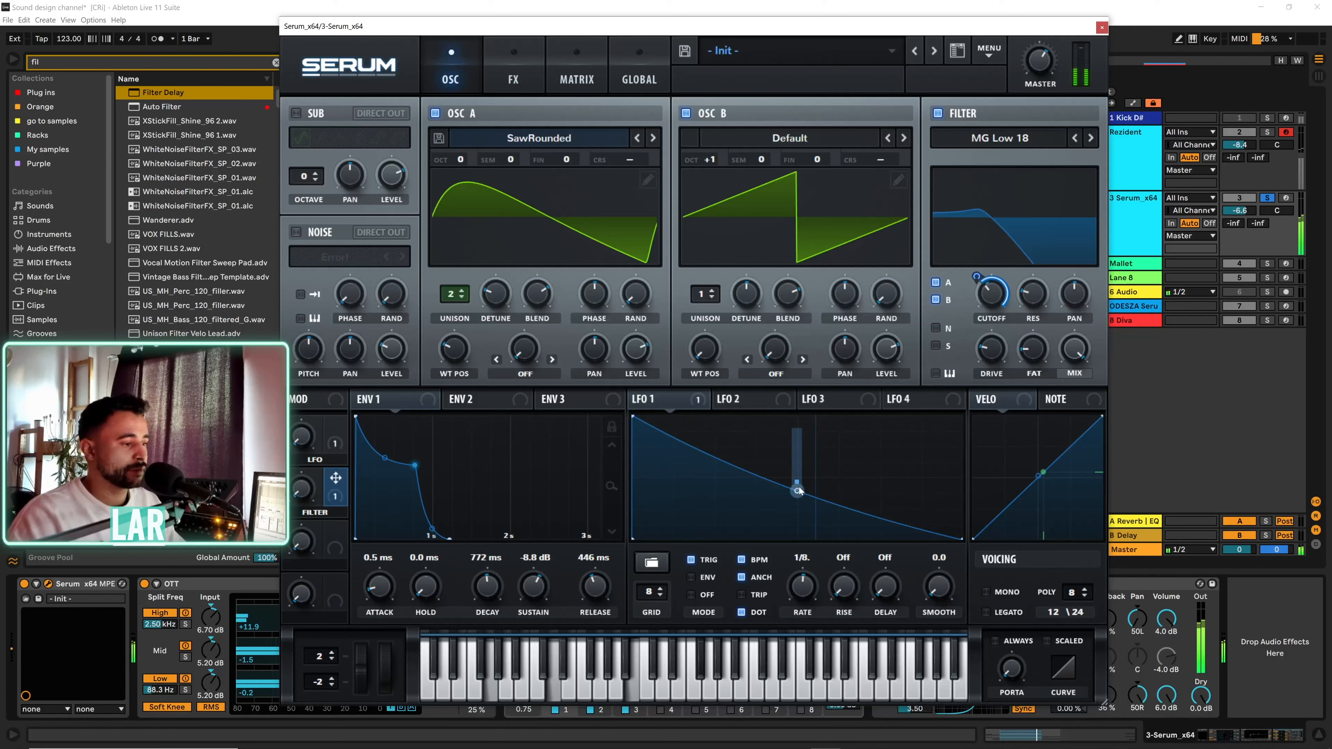
{"action": "left_click_drag", "start_coordinate": [797, 490], "coordinate": [798, 513]}
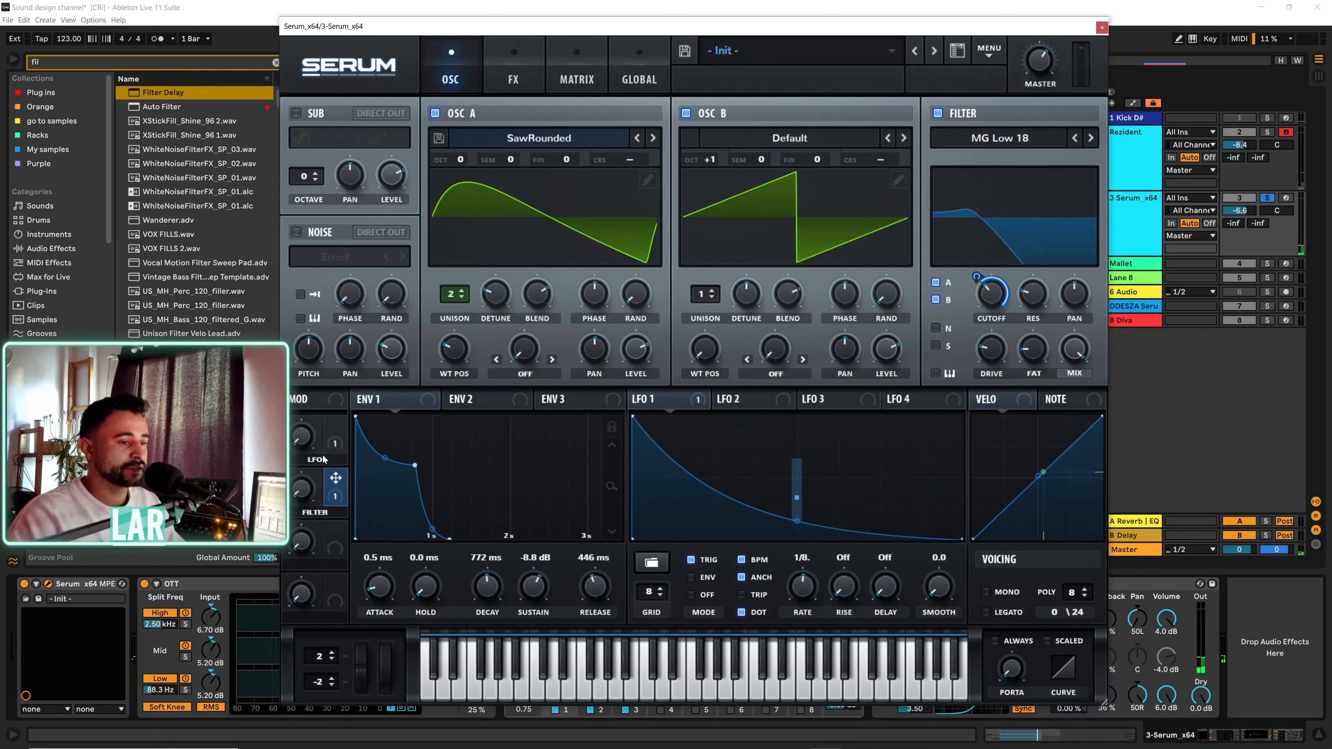
{"action": "left_click_drag", "start_coordinate": [314, 456], "coordinate": [304, 417]}
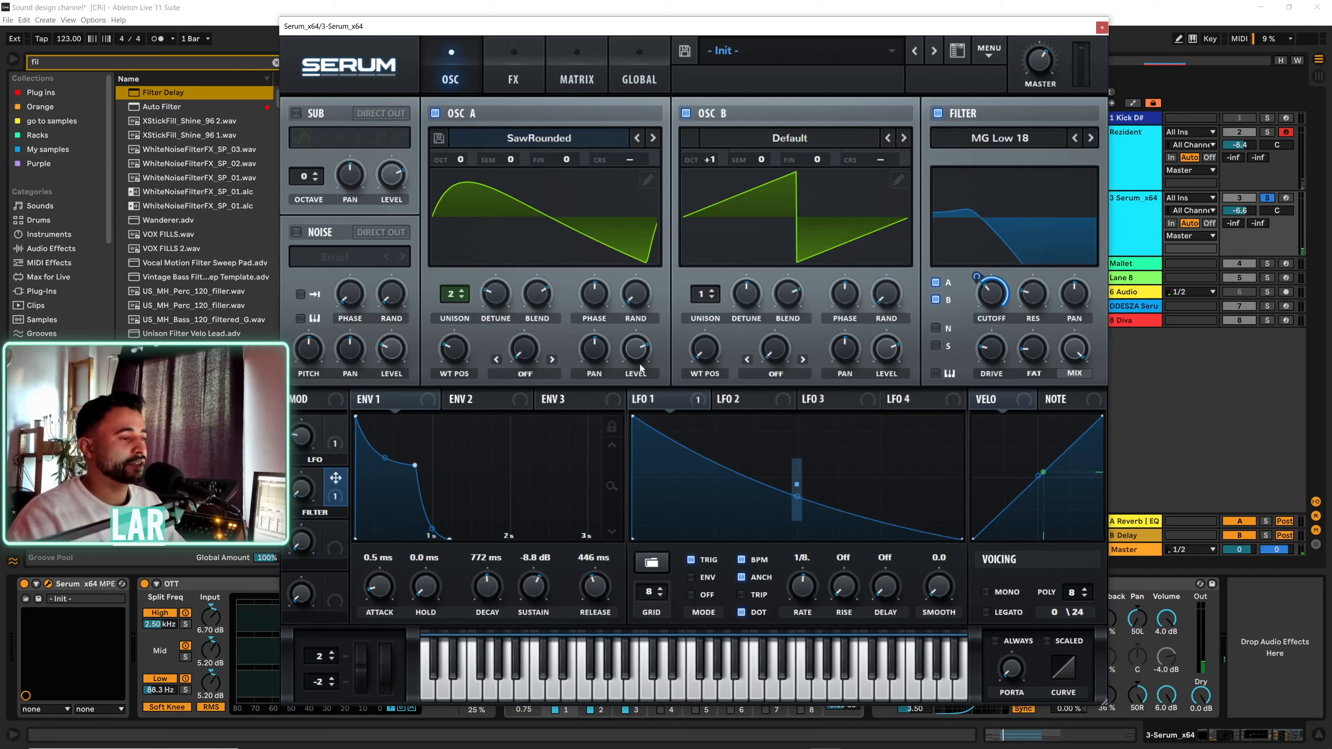
- Fine-tune the levels of oscillators B and A, and close the Serum window
{"action": "left_click_drag", "start_coordinate": [886, 356], "coordinate": [874, 344]}
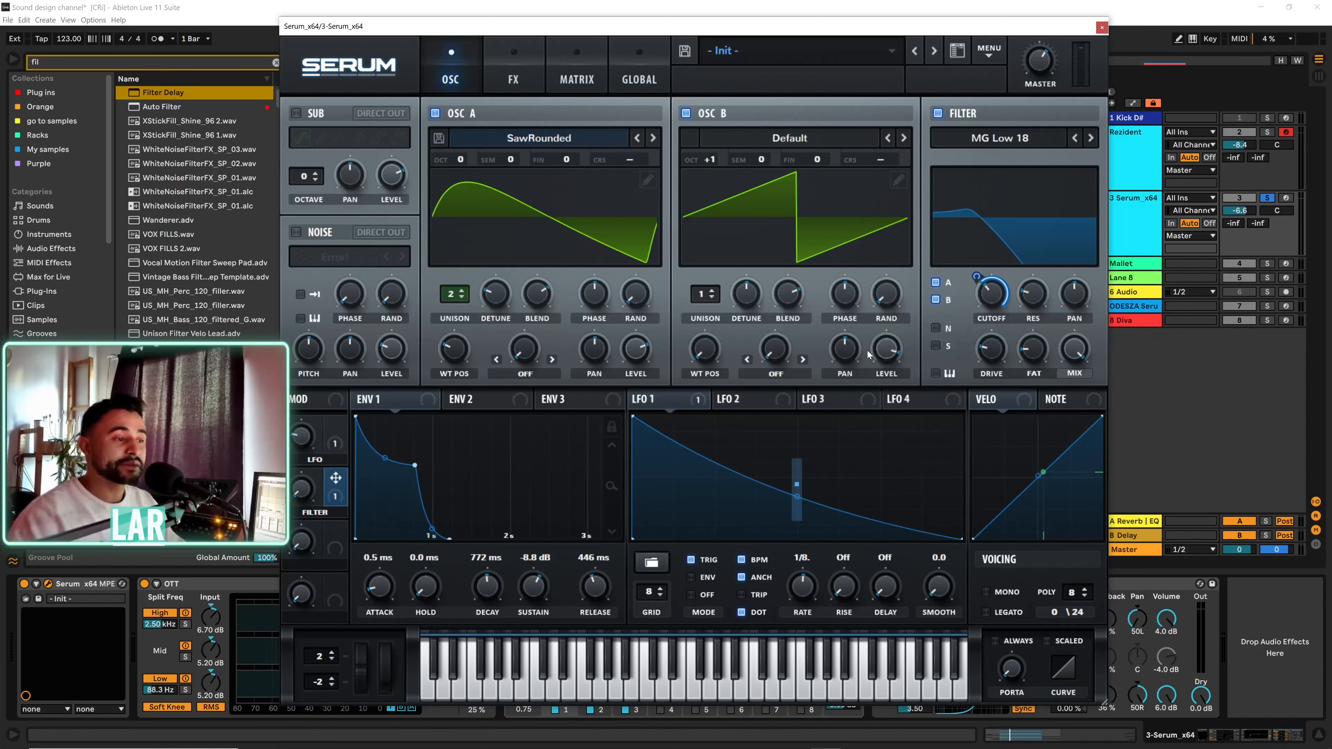
{"action": "left_click_drag", "start_coordinate": [638, 354], "coordinate": [632, 344]}
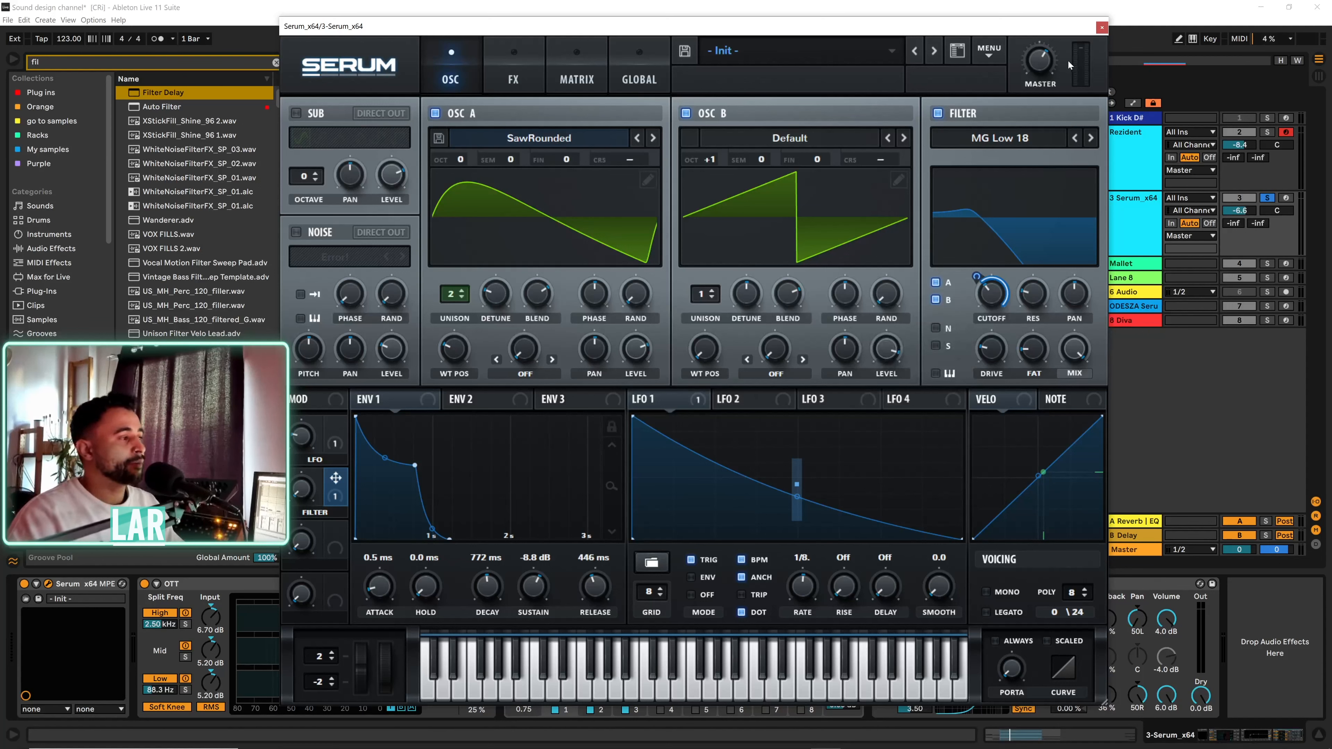
{"action": "left_click", "coordinate": [1102, 27]}
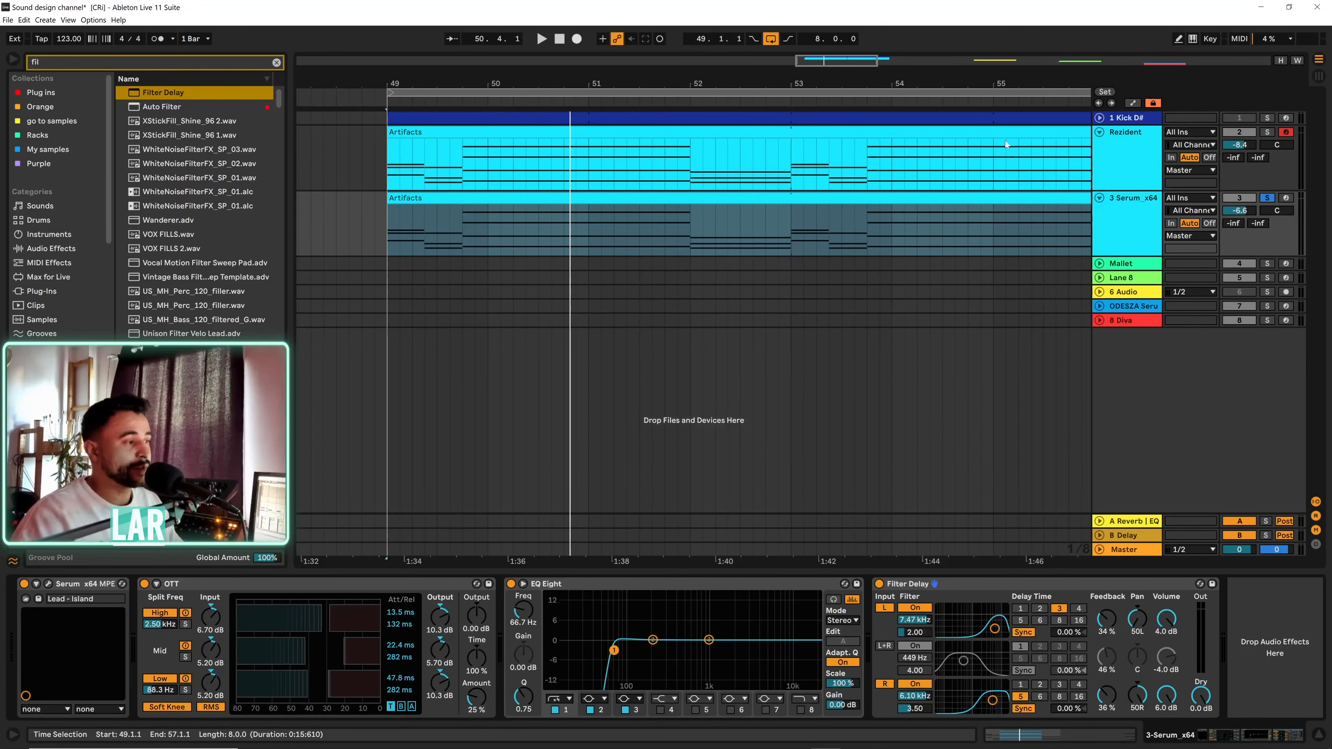
{"action": "left_click_drag", "start_coordinate": [873, 79], "coordinate": [602, 77]}
{"action": "left_click_drag", "start_coordinate": [895, 81], "coordinate": [556, 86]}
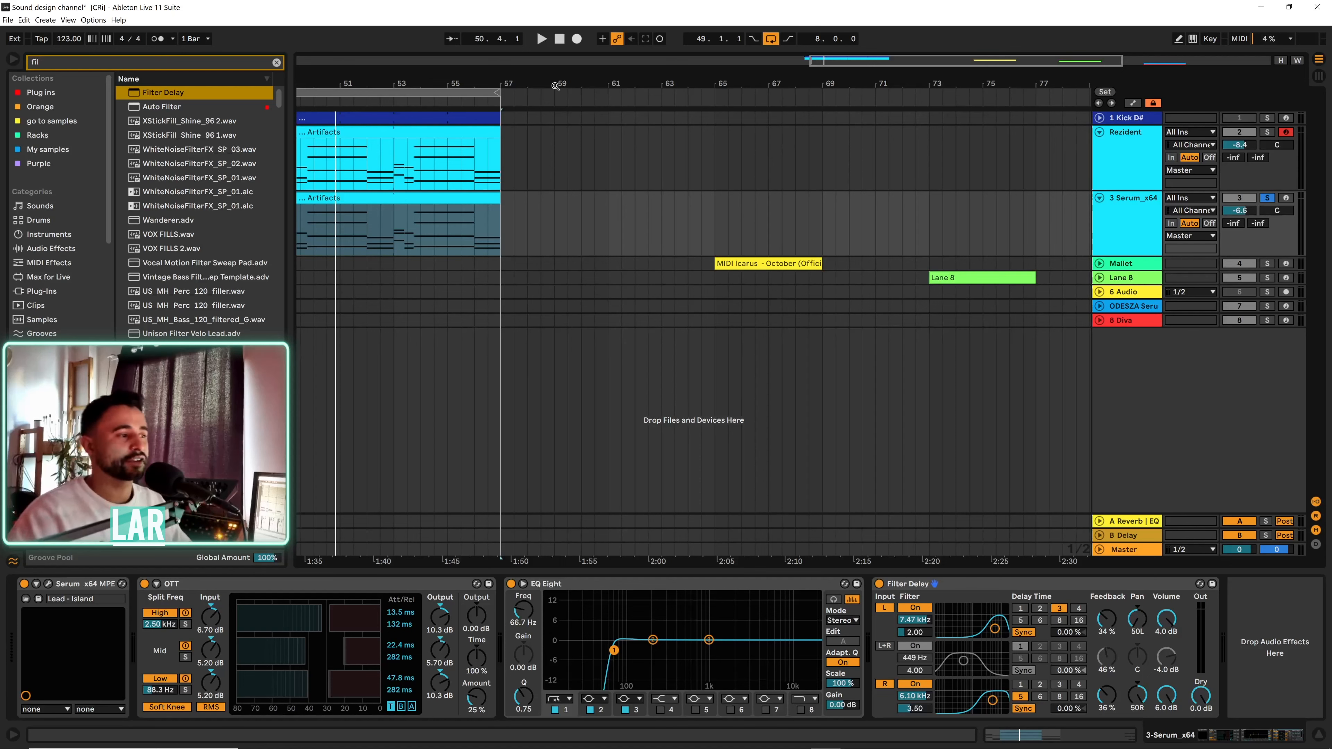
{"action": "left_click_drag", "start_coordinate": [367, 76], "coordinate": [622, 81]}
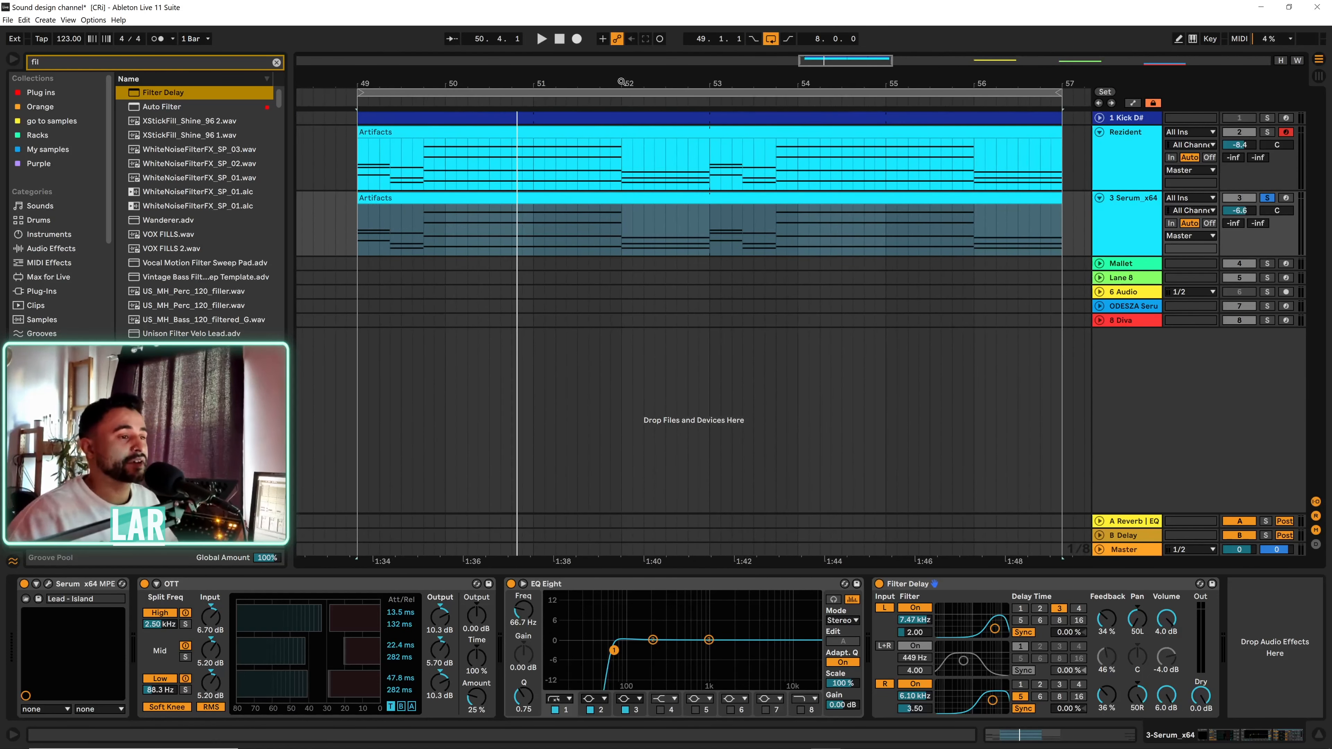